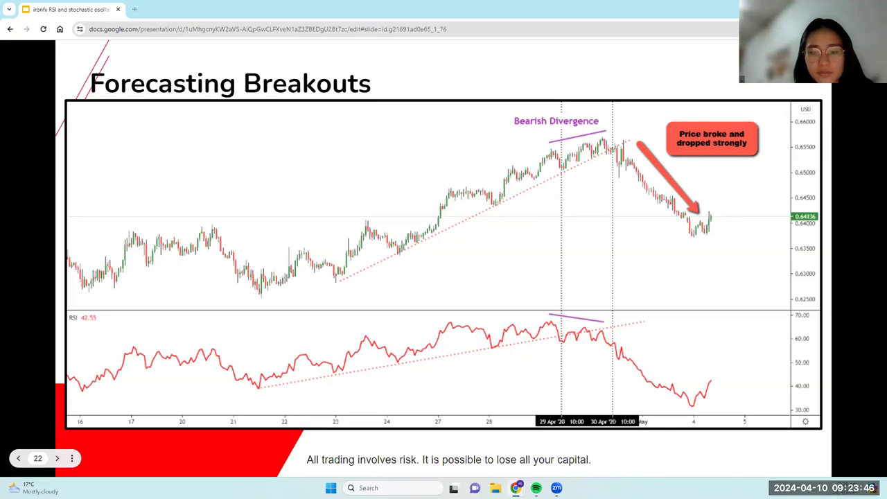
# - Page through the presentation slides from Forecasting Breakouts to the Bullish Divergence examples
pyautogui.press('Right')
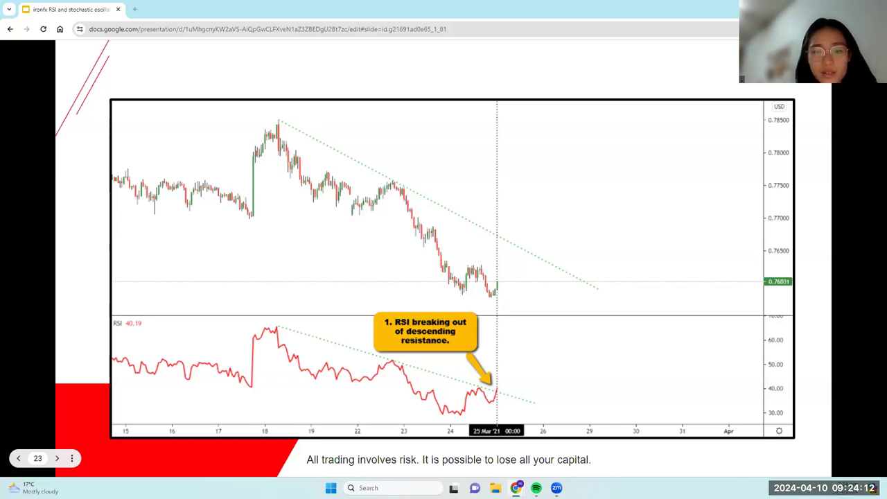
pyautogui.press('Right')
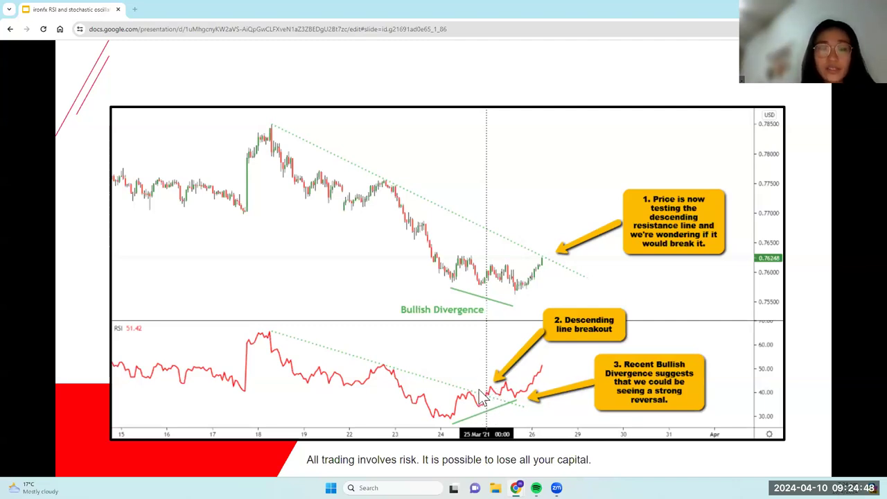
pyautogui.click(474, 318)
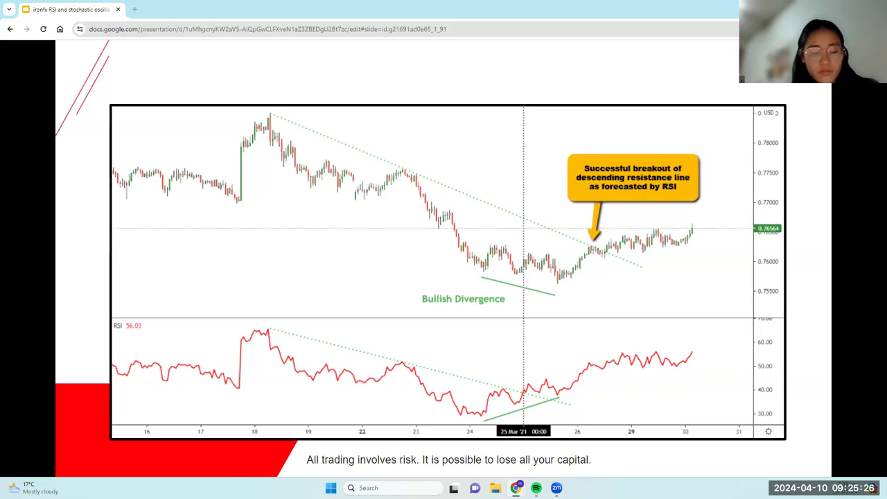
pyautogui.press('Right')
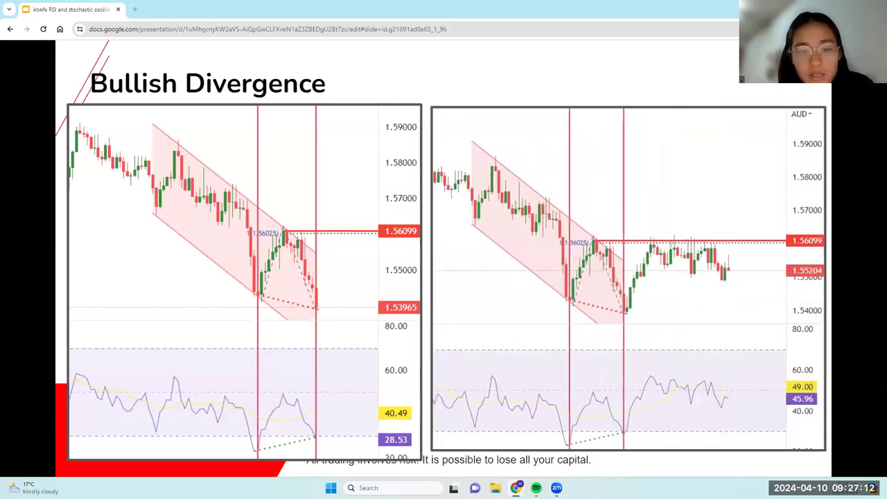
pyautogui.press('Right')
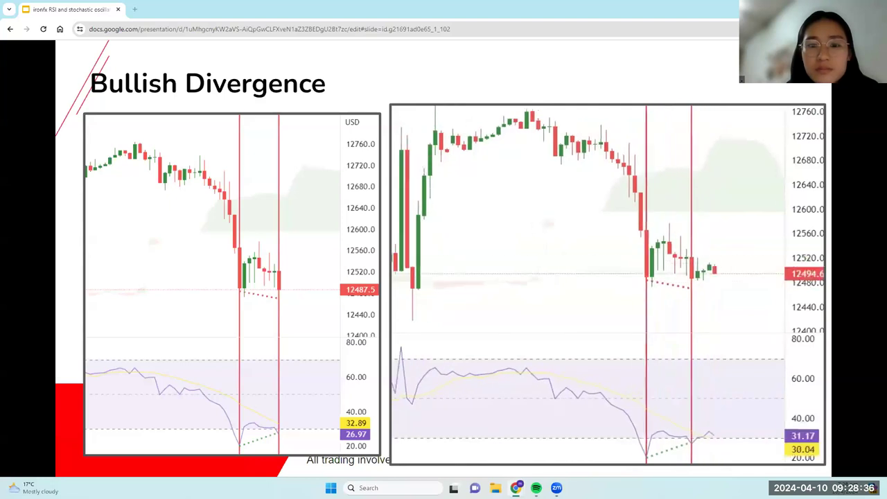
# - Switch to the TradingView chart and maximize the ETHUSD pane to fill the layout
pyautogui.moveTo(163, 324); pyautogui.dragTo(185, 9)
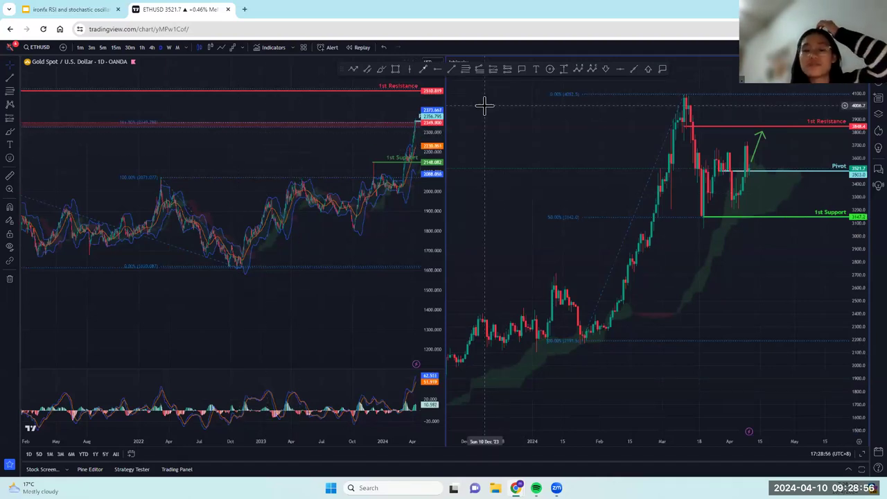
pyautogui.hotkey('alt', 'Return')
pyautogui.hscroll(4, 485, 105)
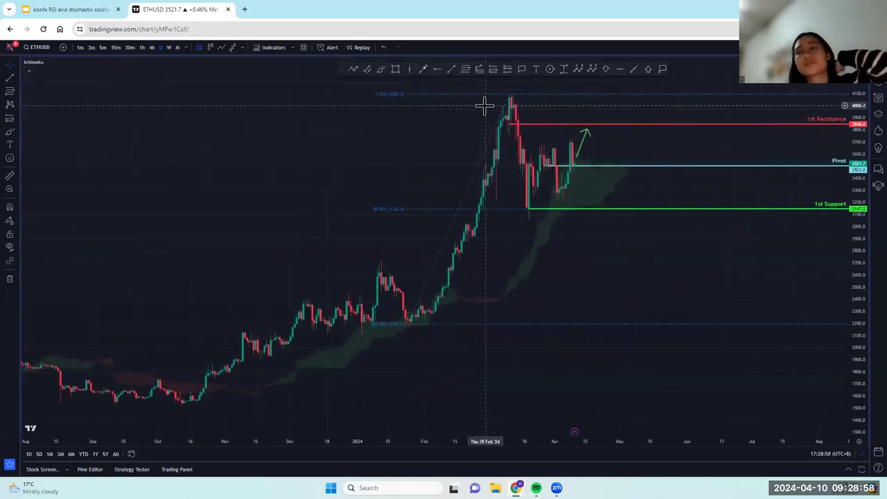
# - Load the AUDUSD symbol and remove all existing drawings together with the indicator from its chart
pyautogui.click(45, 40)
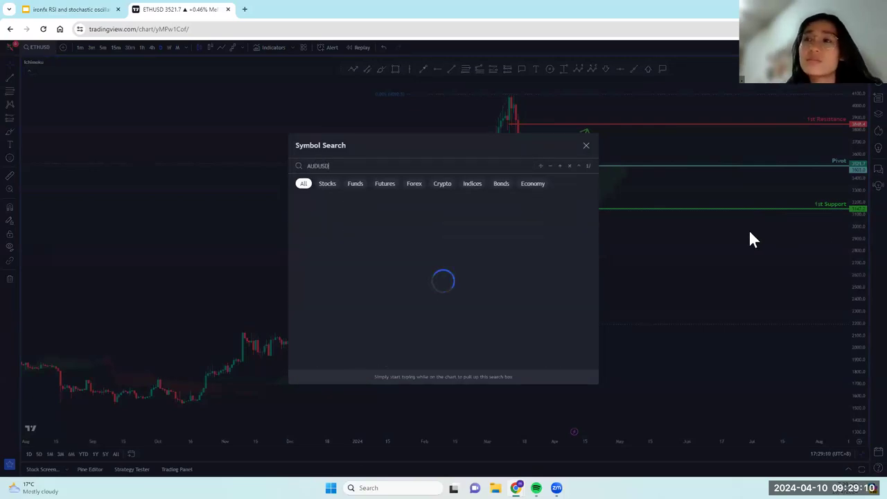
pyautogui.write('AUDUSD')
pyautogui.click(429, 203)
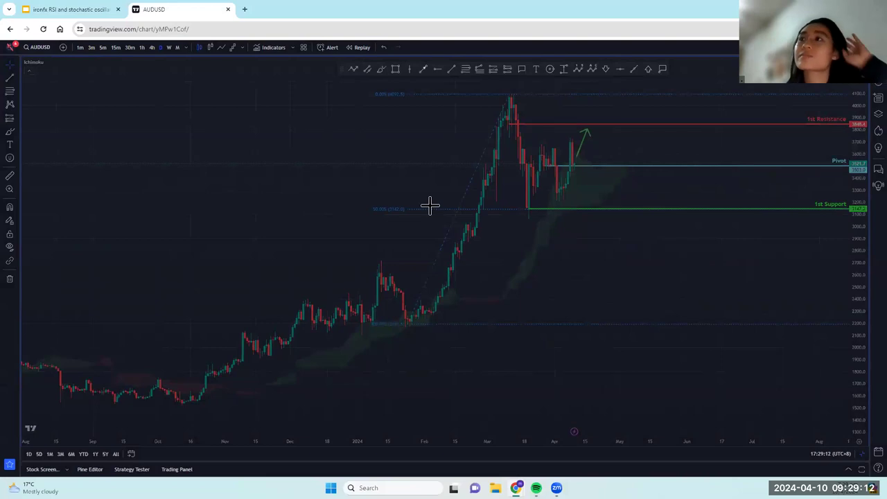
pyautogui.click(10, 277)
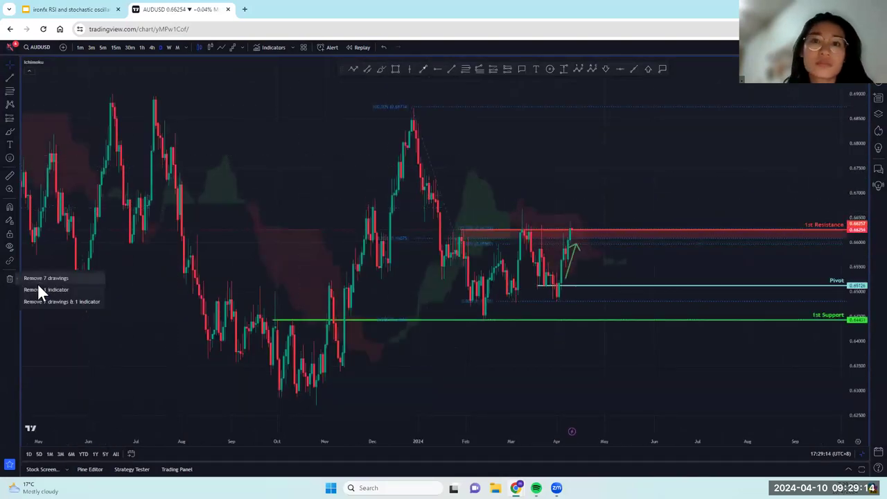
pyautogui.click(39, 301)
pyautogui.hscroll(5, 392, 235)
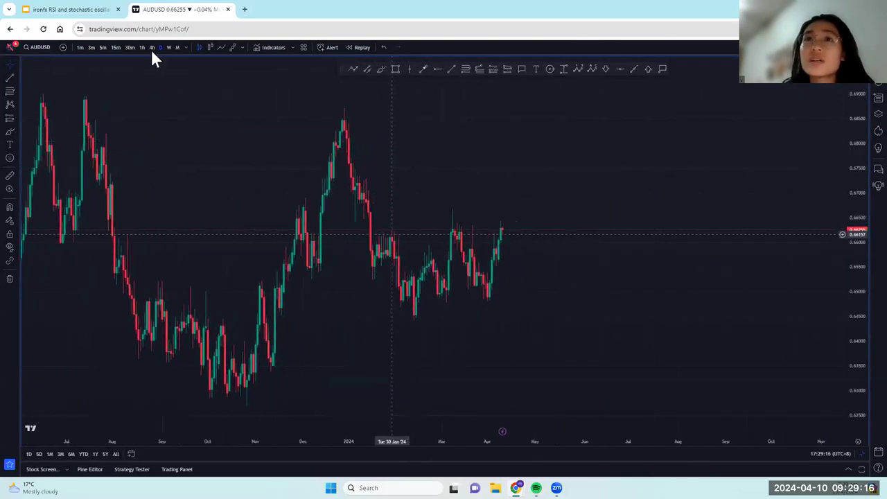
# - On the weekly timeframe, draw a descending trendline from the February 2021 high near 0.7992 to about 0.6384 in December 2024
pyautogui.click(170, 47)
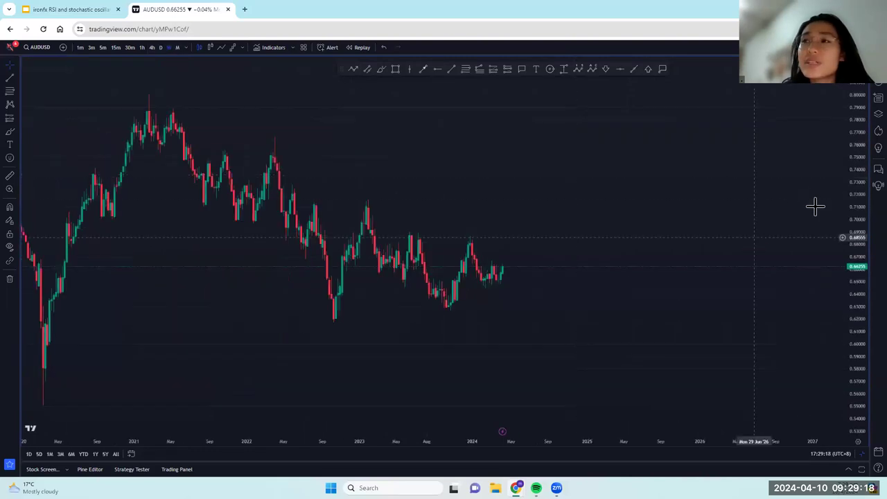
pyautogui.click(451, 69)
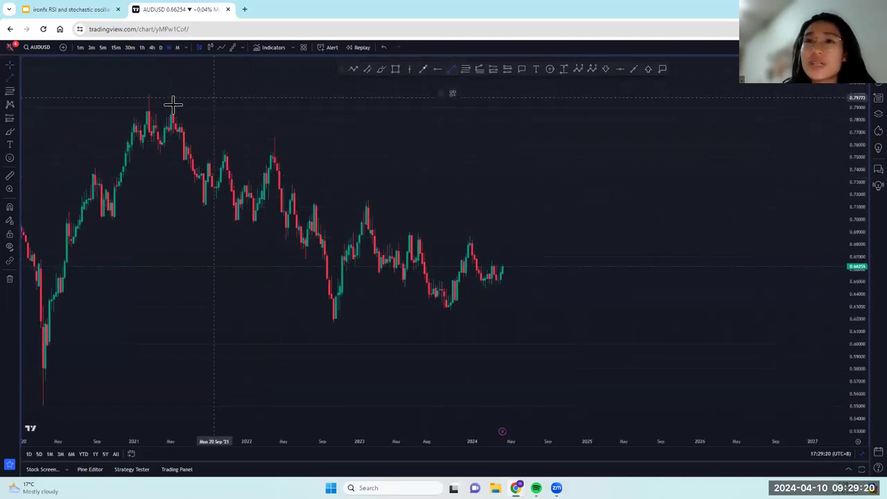
pyautogui.click(146, 95)
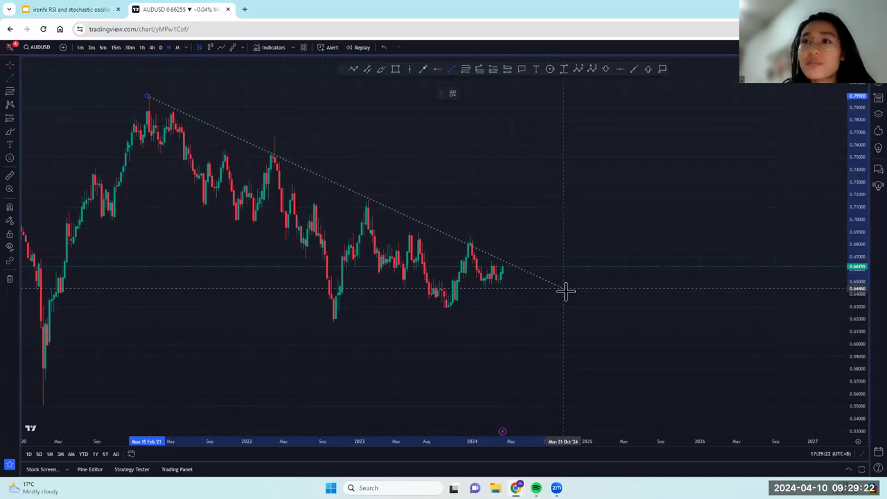
pyautogui.click(569, 289)
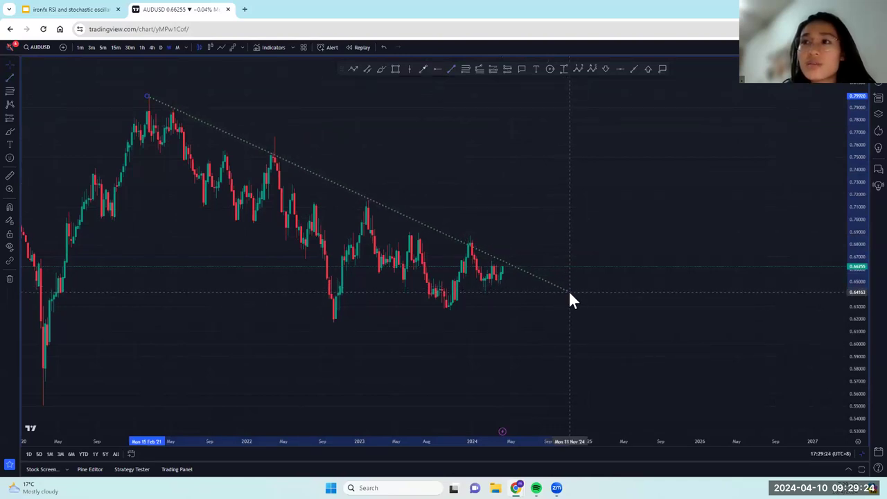
pyautogui.click(581, 296)
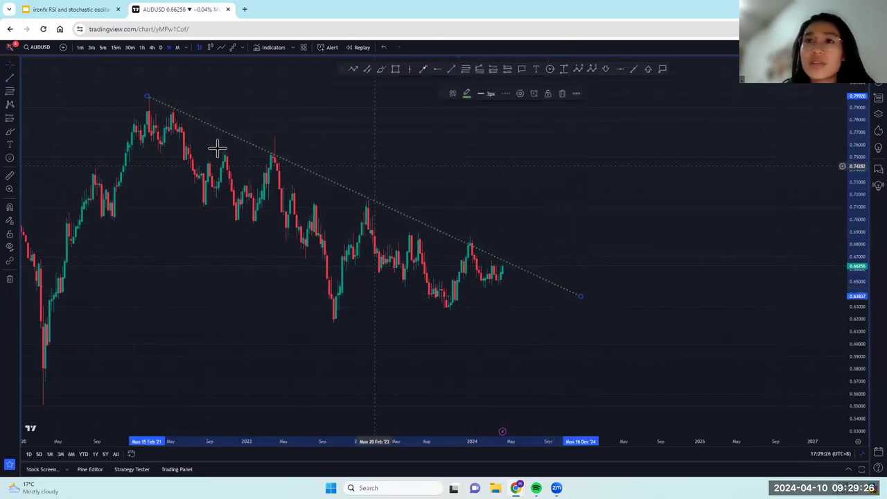
pyautogui.click(495, 220)
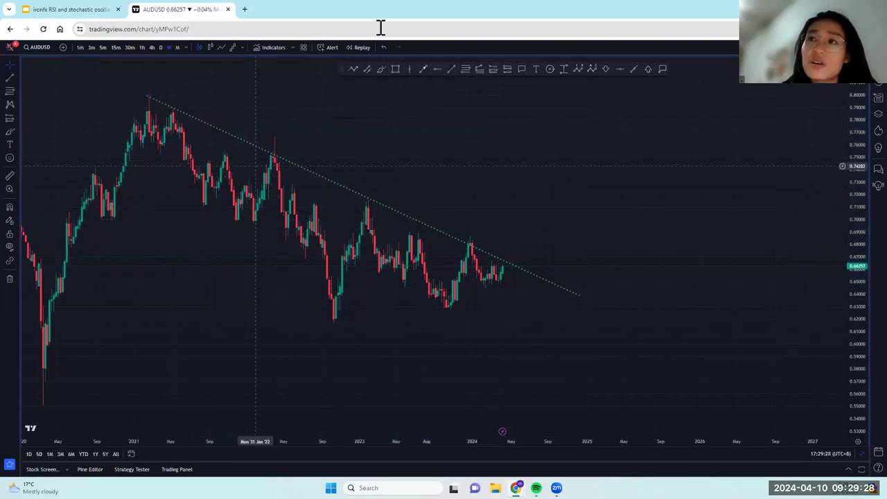
# - Return the AUDUSD chart to the daily timeframe and remove the descending trendline
pyautogui.click(161, 47)
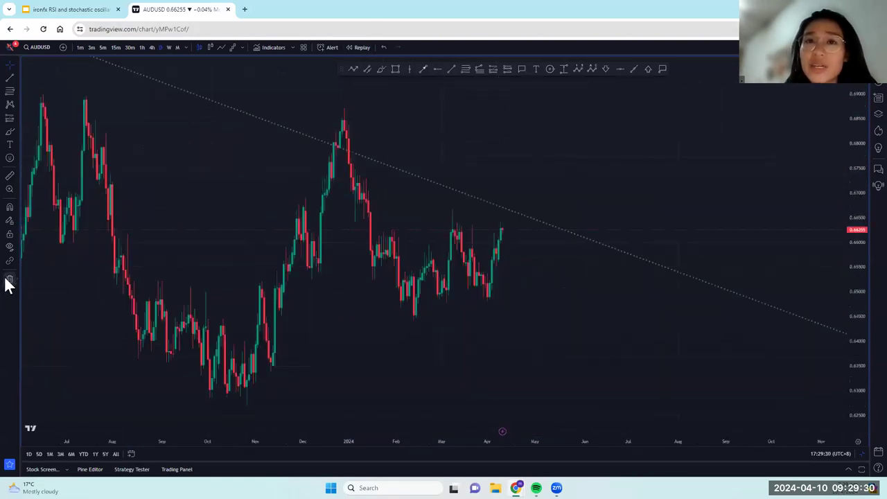
pyautogui.hscroll(-2, 275, 289)
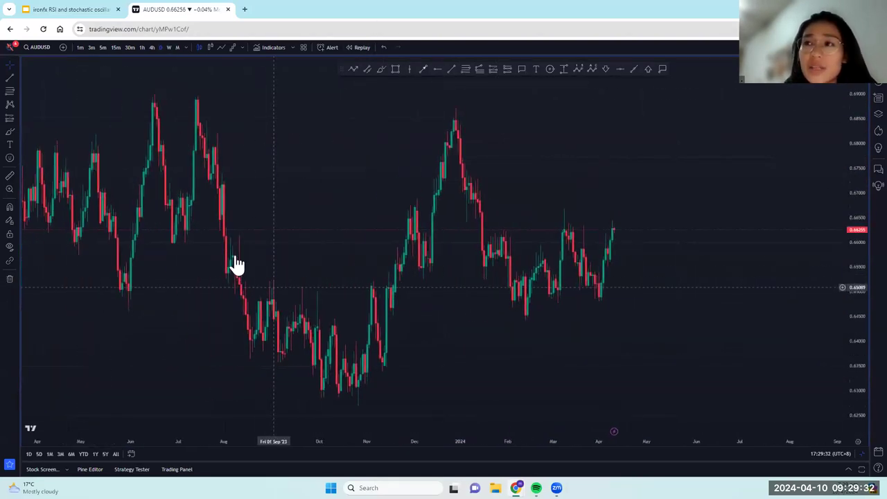
# - Examine the AUDUSD daily swing highs and lows from early 2023 through April 2024
pyautogui.scroll(-1, 235, 256)
pyautogui.scroll(4, 233, 254)
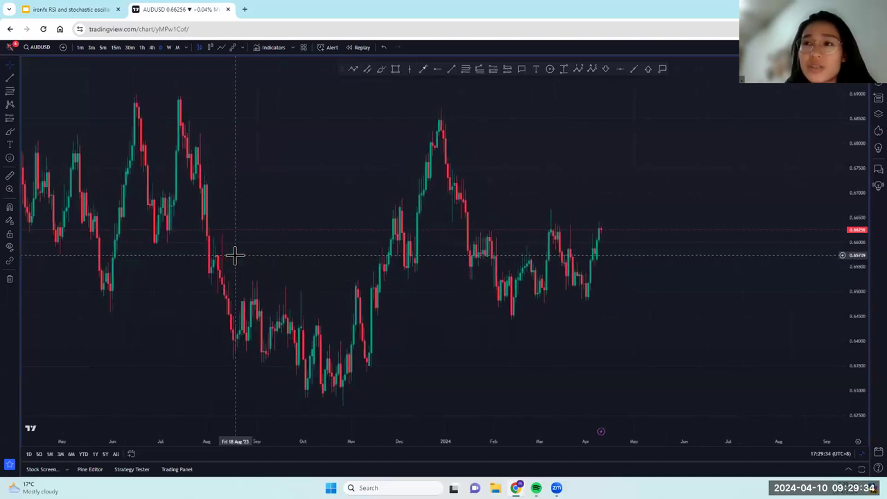
pyautogui.moveTo(267, 180); pyautogui.dragTo(192, 240)
pyautogui.hscroll(5, 191, 241)
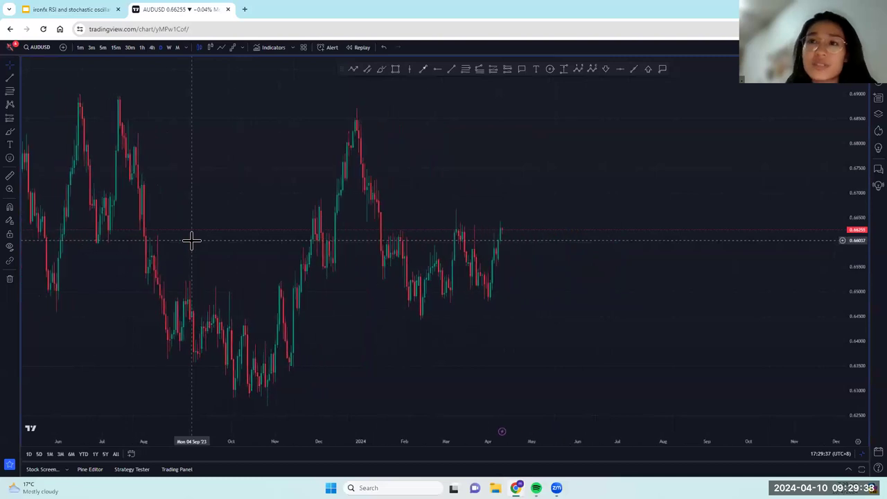
pyautogui.scroll(1, 198, 230)
pyautogui.moveTo(251, 216); pyautogui.dragTo(506, 241)
pyautogui.hscroll(10, 506, 241)
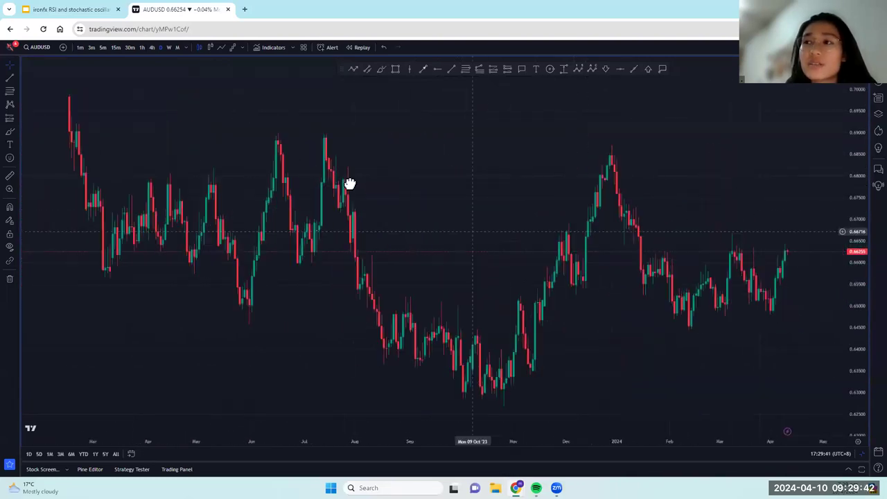
pyautogui.hscroll(-10, 424, 218)
pyautogui.hscroll(7, 396, 204)
pyautogui.scroll(-3, 499, 211)
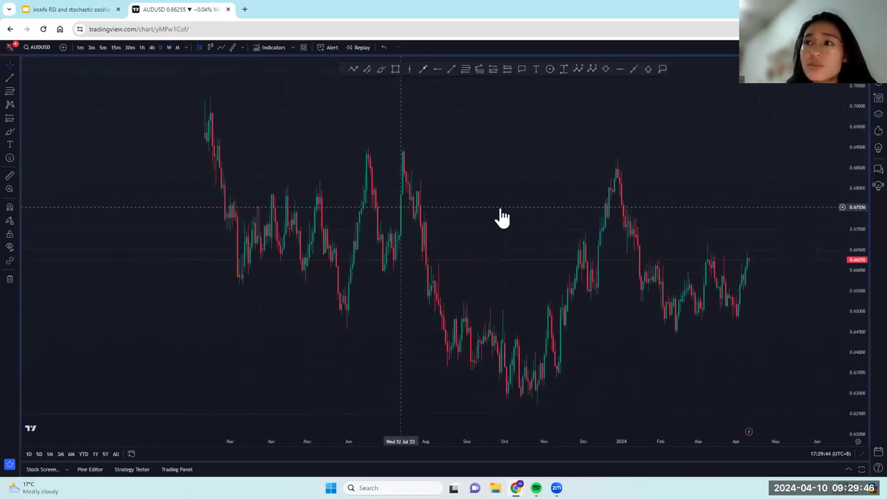
pyautogui.hscroll(7, 548, 218)
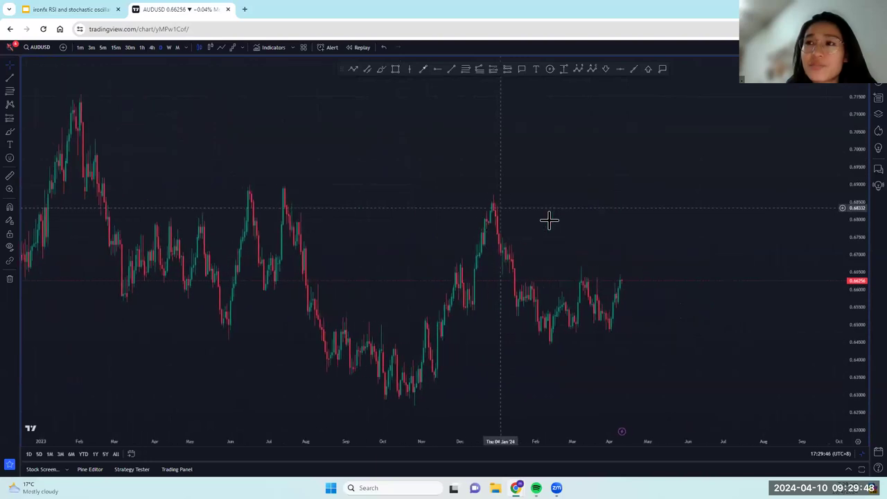
pyautogui.scroll(3, 479, 176)
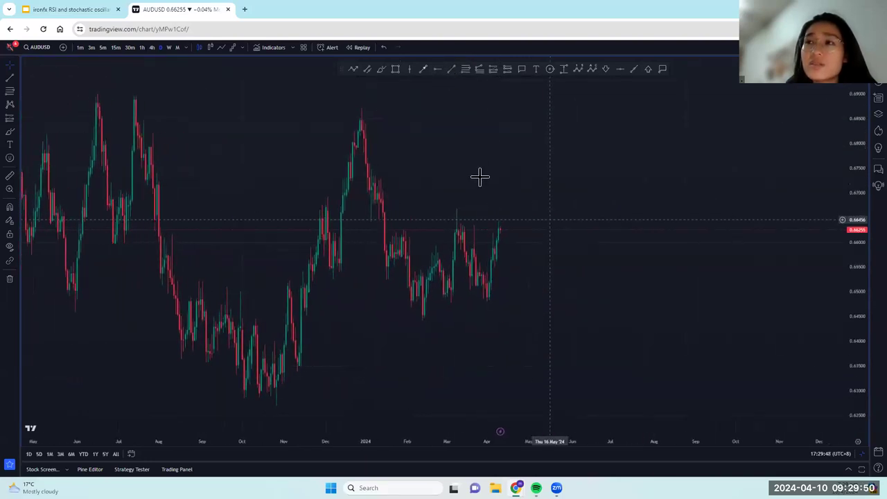
# - Place a horizontal ray at about 0.6625 from the 30 January 2024 high and apply the Pivot template
pyautogui.click(428, 221)
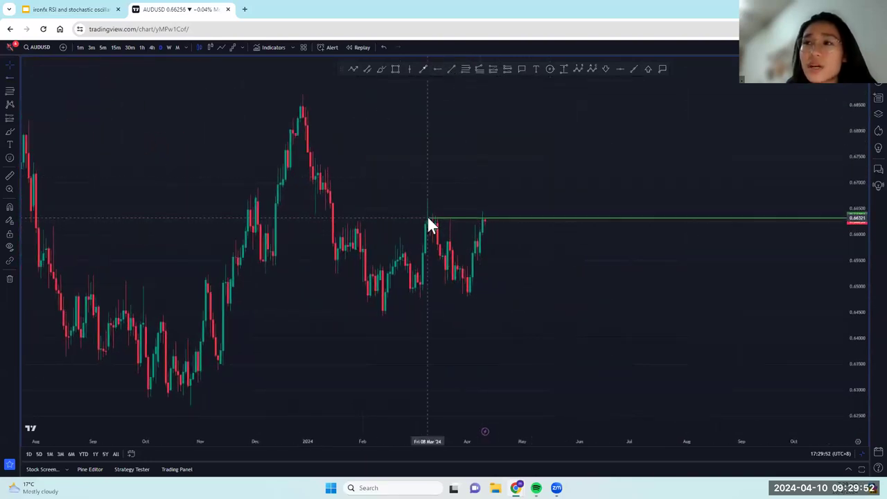
pyautogui.moveTo(428, 221); pyautogui.dragTo(358, 222)
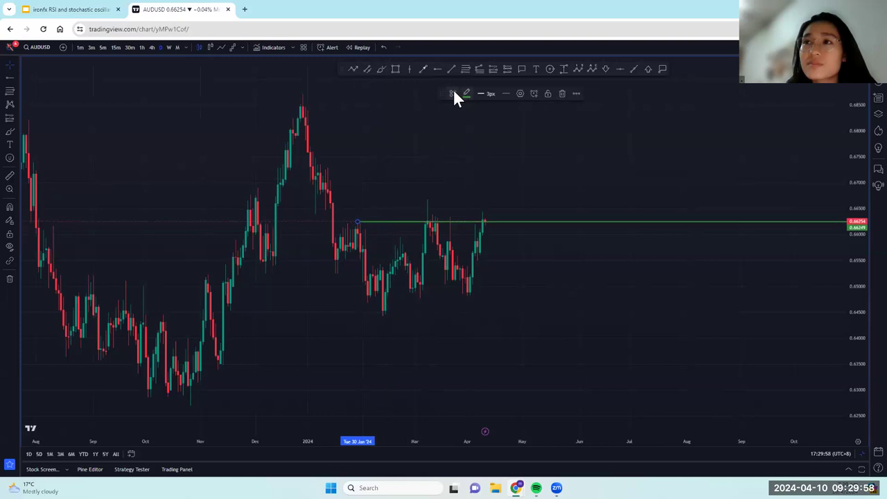
pyautogui.click(452, 93)
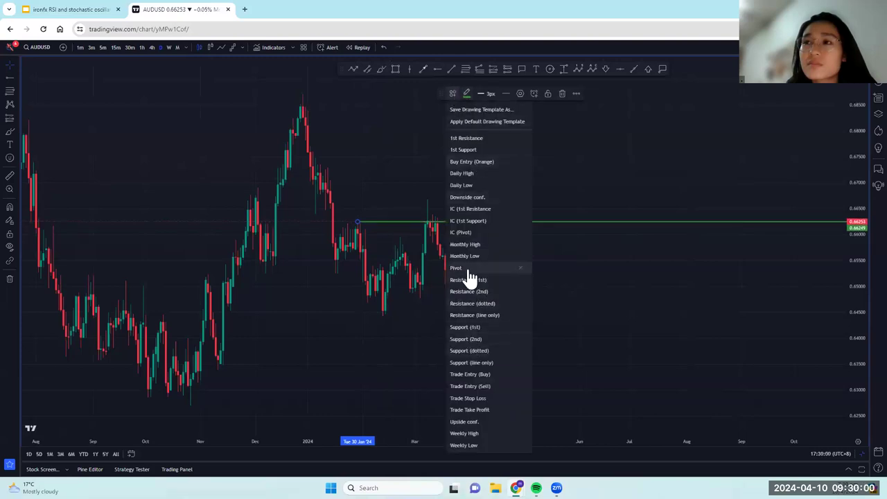
pyautogui.click(469, 269)
# - Add a horizontal ray at about 0.6690 from the 4 December 2023 high and style it as a red dotted line
pyautogui.click(436, 68)
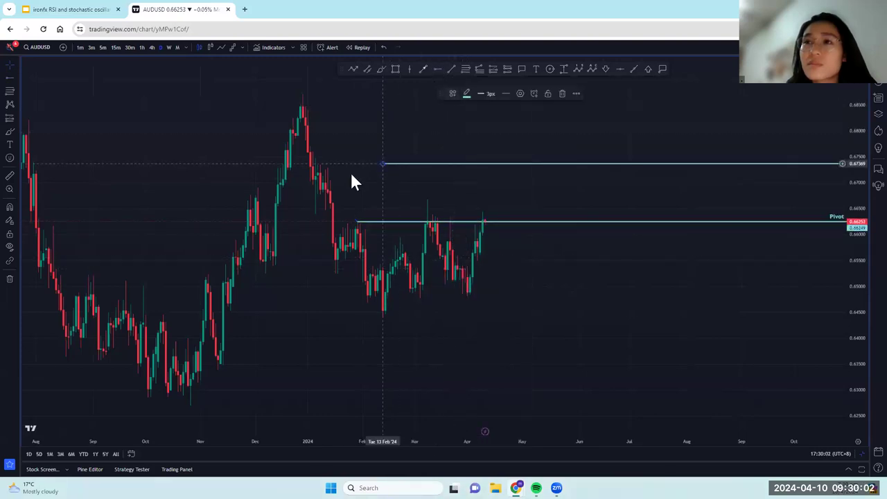
pyautogui.moveTo(258, 189); pyautogui.dragTo(258, 188)
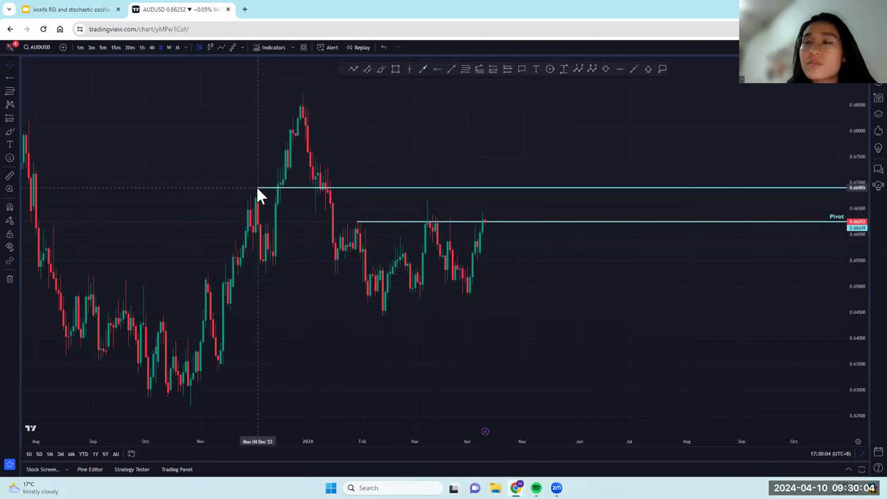
pyautogui.click(453, 94)
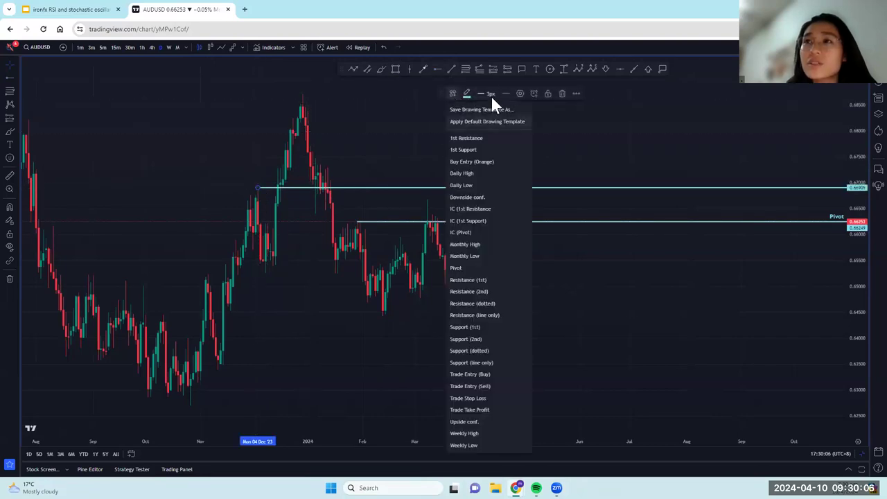
pyautogui.click(505, 92)
pyautogui.click(514, 130)
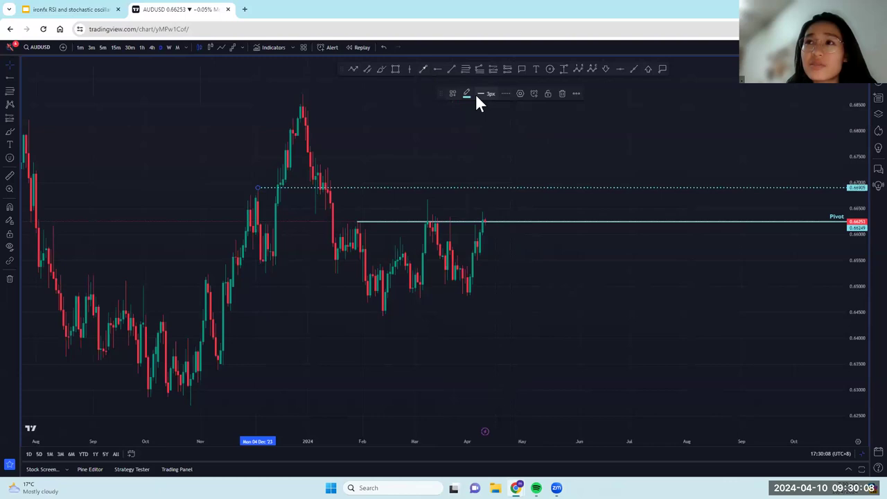
pyautogui.click(457, 92)
pyautogui.click(466, 94)
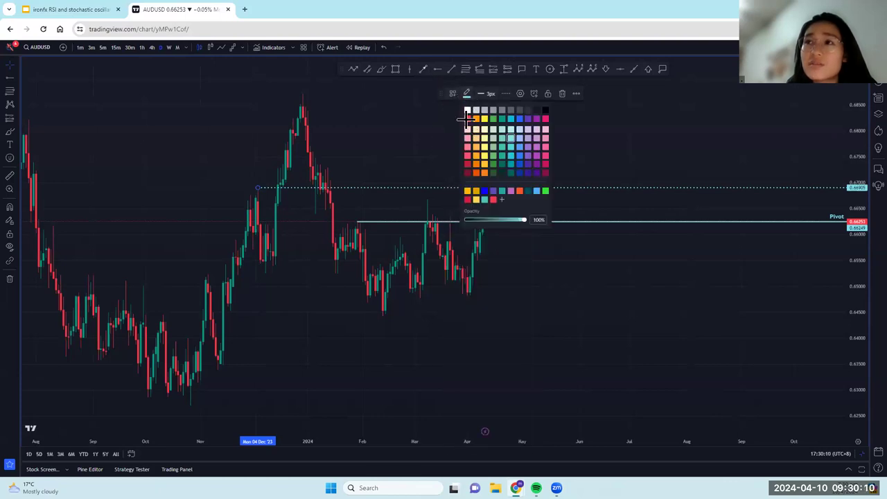
pyautogui.click(470, 119)
# - Add another red dotted horizontal ray at about 0.6848 from the 27 December 2023 swing high
pyautogui.click(437, 69)
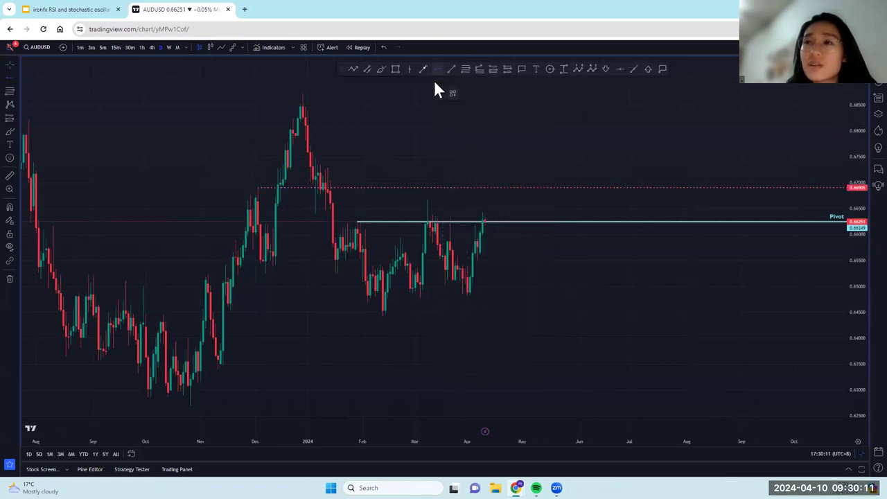
pyautogui.click(302, 107)
pyautogui.scroll(-3, 206, 164)
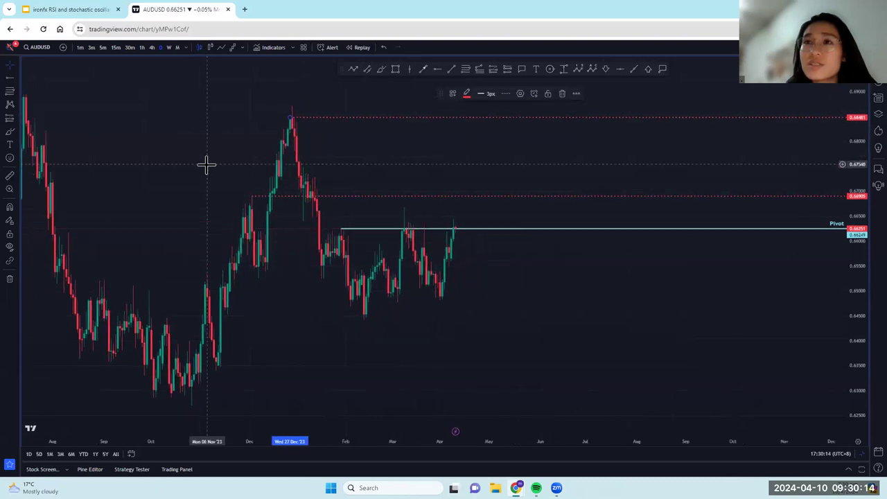
# - Move the start of the 0.6690 dotted ray back to 5 July 2023 and apply the 1st Resistance template to the 0.6848 ray
pyautogui.moveTo(241, 194); pyautogui.dragTo(351, 196)
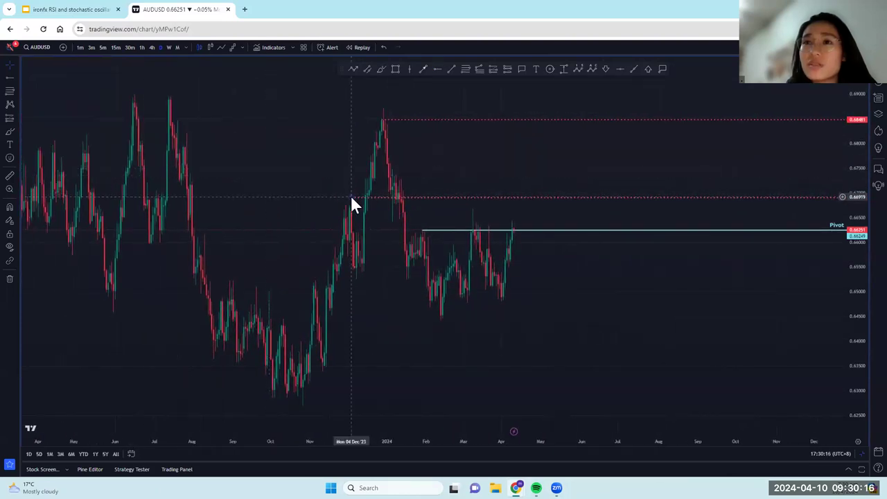
pyautogui.moveTo(249, 197); pyautogui.dragTo(157, 197)
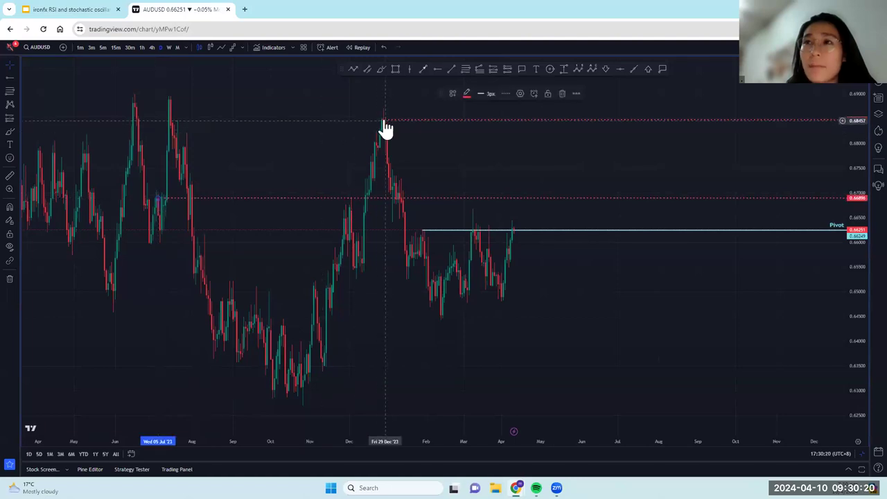
pyautogui.click(452, 94)
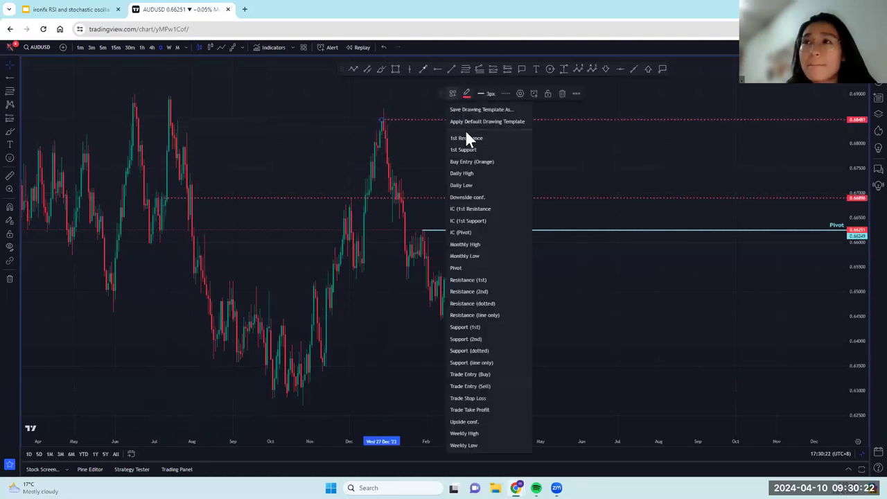
pyautogui.click(465, 134)
# - Place a horizontal ray at about 0.6491 from the 29 February 2024 low and apply the 1st Support template
pyautogui.hscroll(-1, 516, 152)
pyautogui.hscroll(3, 515, 153)
pyautogui.scroll(1, 387, 182)
pyautogui.scroll(2, 387, 181)
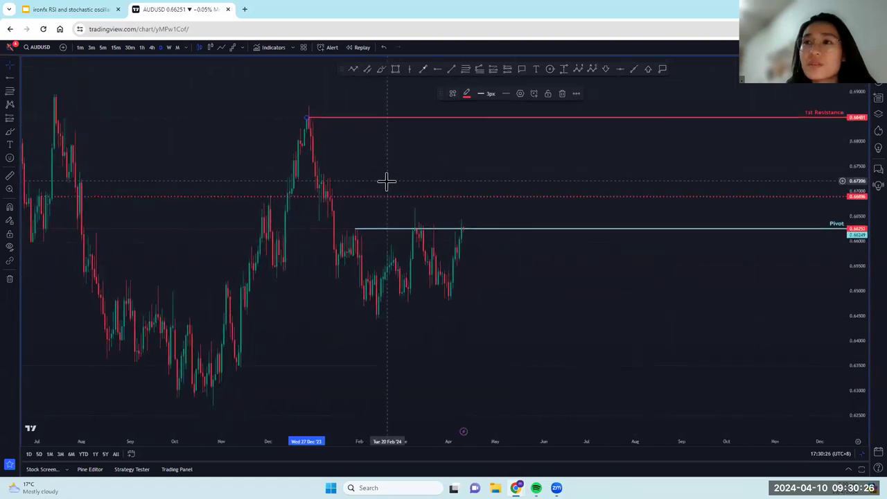
pyautogui.moveTo(418, 150); pyautogui.dragTo(473, 294)
pyautogui.click(474, 162)
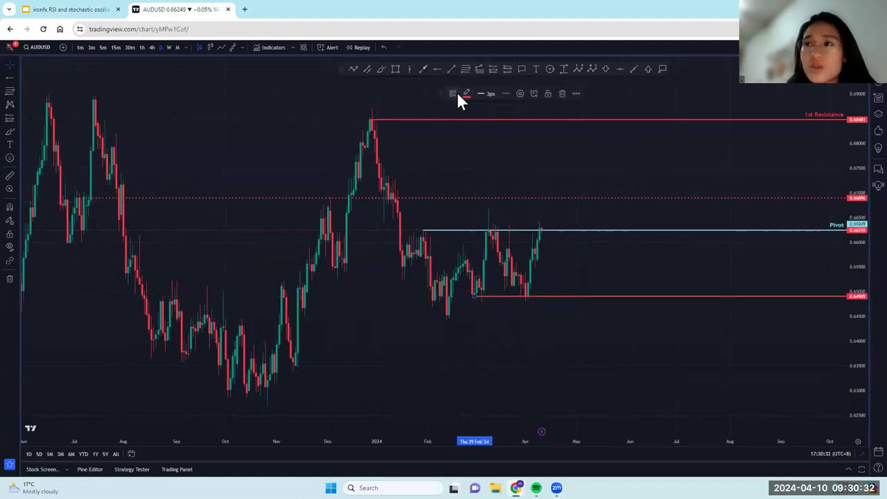
pyautogui.click(455, 94)
pyautogui.click(468, 150)
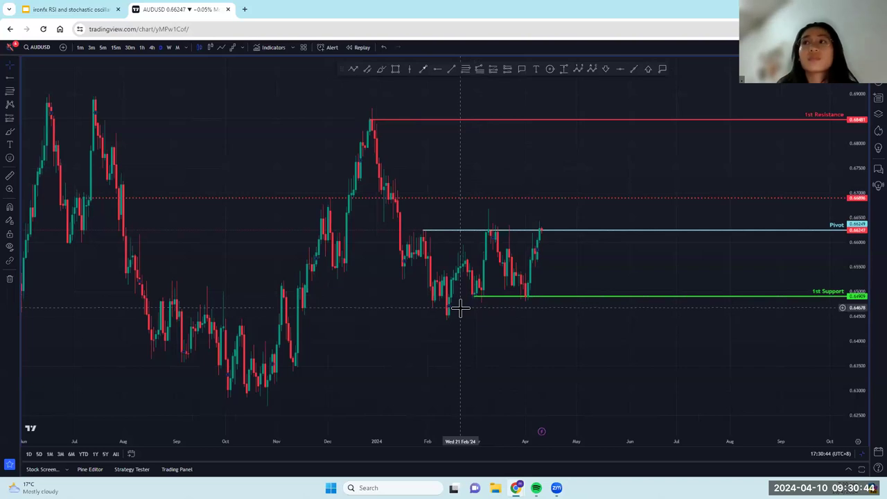
# - Move the 1st Support ray to 0.6500, with its start back in late October 2022
pyautogui.moveTo(475, 293); pyautogui.dragTo(282, 284)
pyautogui.scroll(-2, 405, 331)
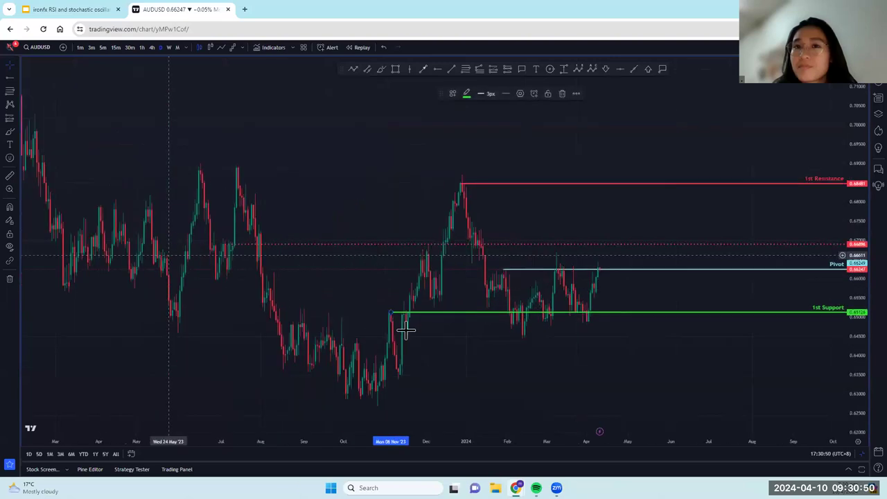
pyautogui.scroll(-2, 406, 331)
pyautogui.moveTo(477, 302); pyautogui.dragTo(66, 300)
pyautogui.moveTo(243, 256); pyautogui.dragTo(226, 253)
pyautogui.moveTo(608, 333); pyautogui.dragTo(653, 338)
pyautogui.moveTo(154, 329); pyautogui.dragTo(423, 332)
pyautogui.moveTo(243, 319); pyautogui.dragTo(448, 319)
pyautogui.moveTo(595, 355); pyautogui.dragTo(436, 348)
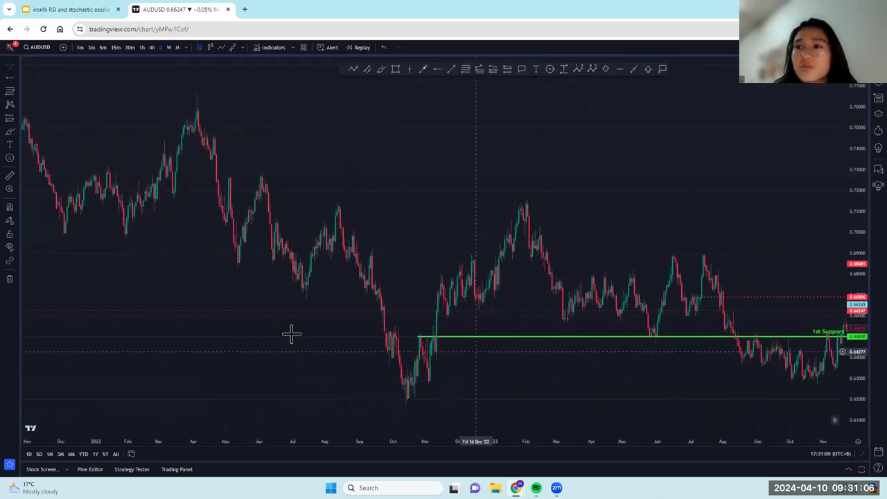
# - Try starting the 1st Support ray in September 2022 and circle the price reaction there with the Brush tool
pyautogui.moveTo(340, 337); pyautogui.dragTo(285, 335)
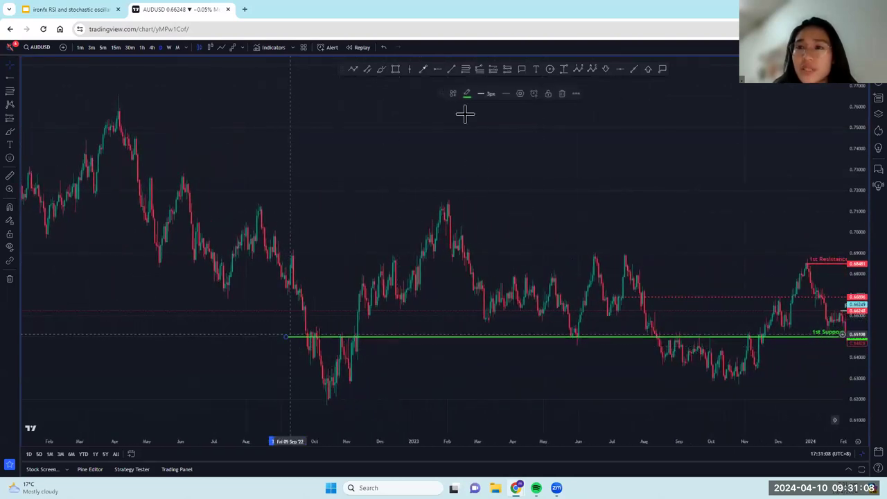
pyautogui.click(380, 68)
pyautogui.moveTo(320, 331)
pyautogui.mouseDown()
pyautogui.moveTo(299, 336)
pyautogui.moveTo(314, 343)
pyautogui.mouseUp()
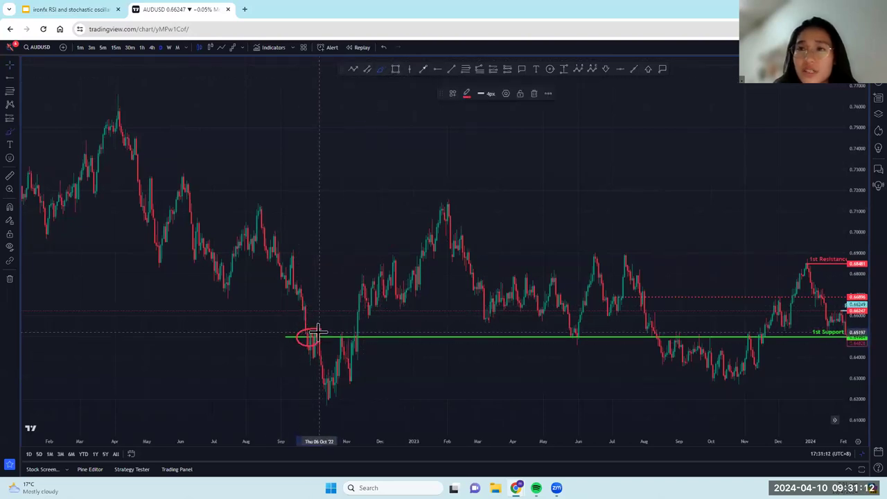
pyautogui.scroll(2, 396, 321)
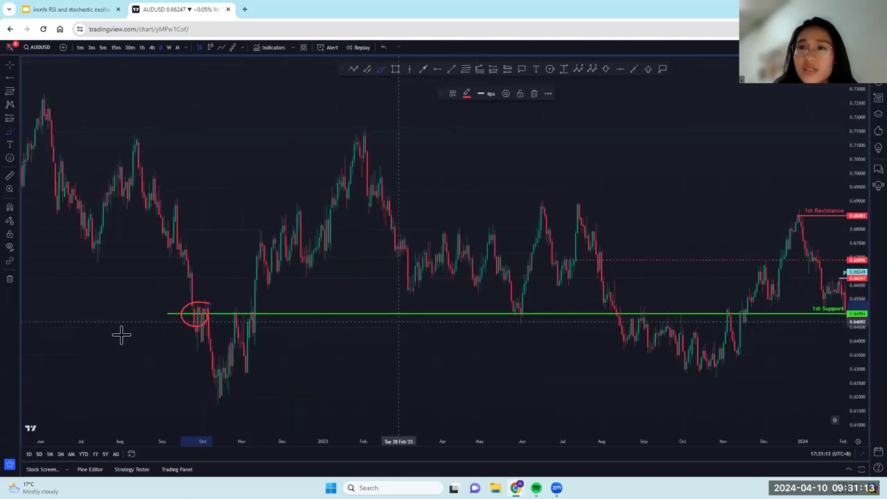
# - Undo the brush circle and the last move of the 1st Support ray, and return to the cross cursor
pyautogui.click(383, 48)
pyautogui.click(382, 48)
pyautogui.click(9, 65)
# - Draw a Fibonacci retracement from the 26 October 2023 low to the 29 December 2023 high and apply the all fibs template
pyautogui.moveTo(415, 233); pyautogui.dragTo(337, 214)
pyautogui.moveTo(487, 360); pyautogui.dragTo(465, 359)
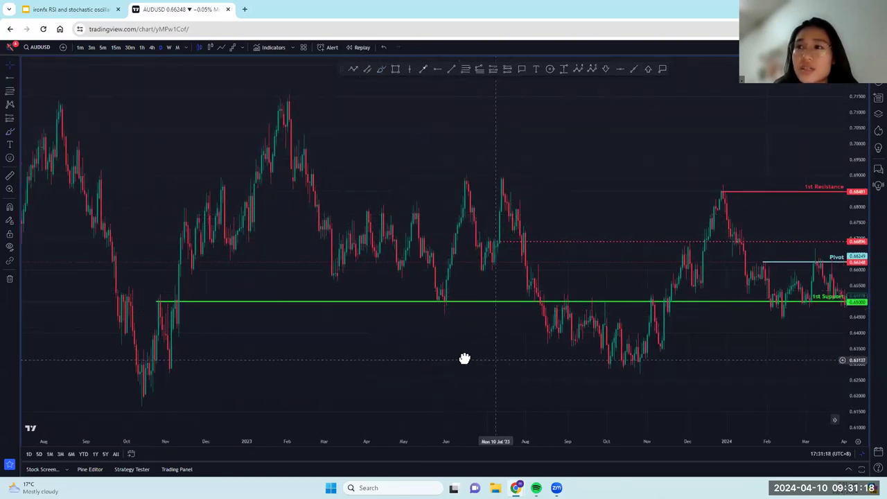
pyautogui.hscroll(2, 464, 358)
pyautogui.hscroll(12, 381, 364)
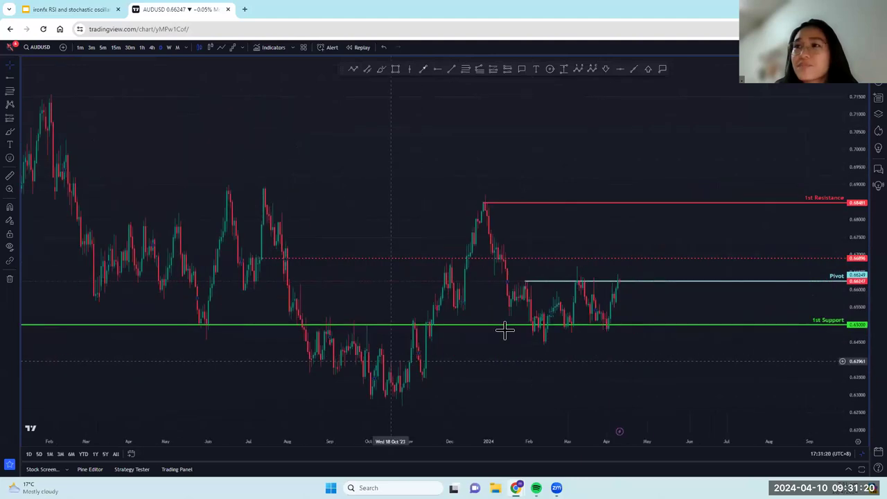
pyautogui.hscroll(8, 505, 331)
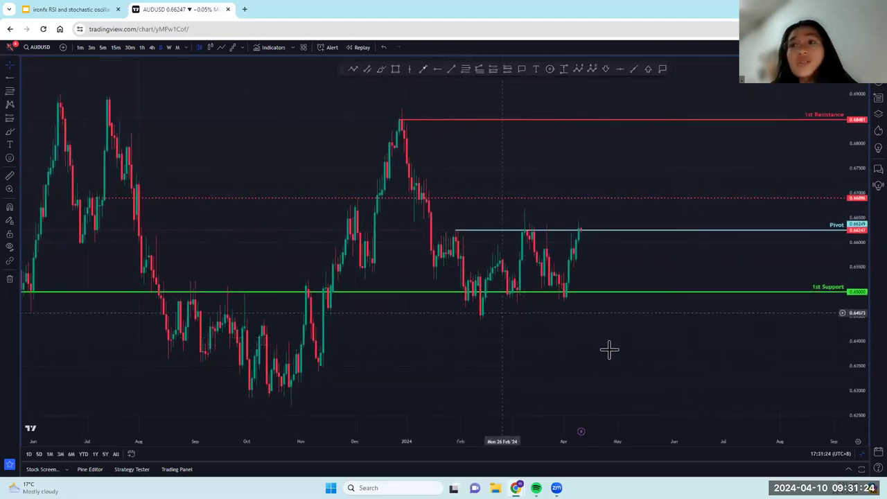
pyautogui.hscroll(-3, 621, 342)
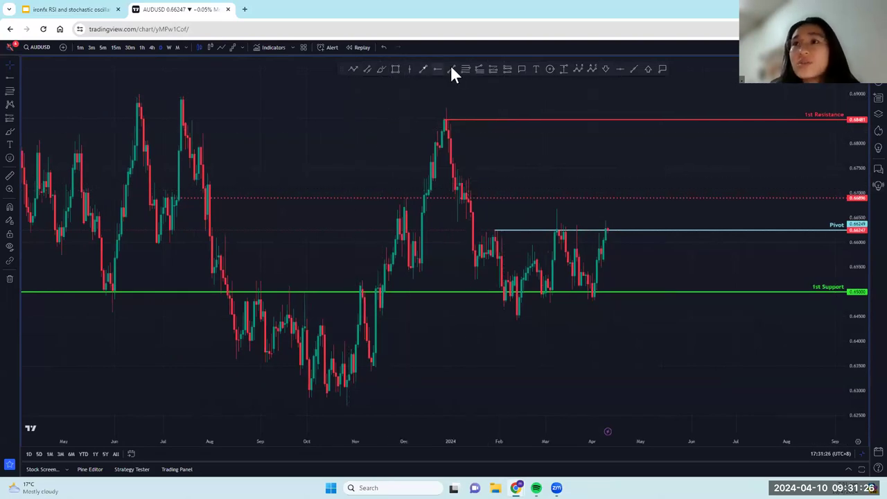
pyautogui.click(347, 404)
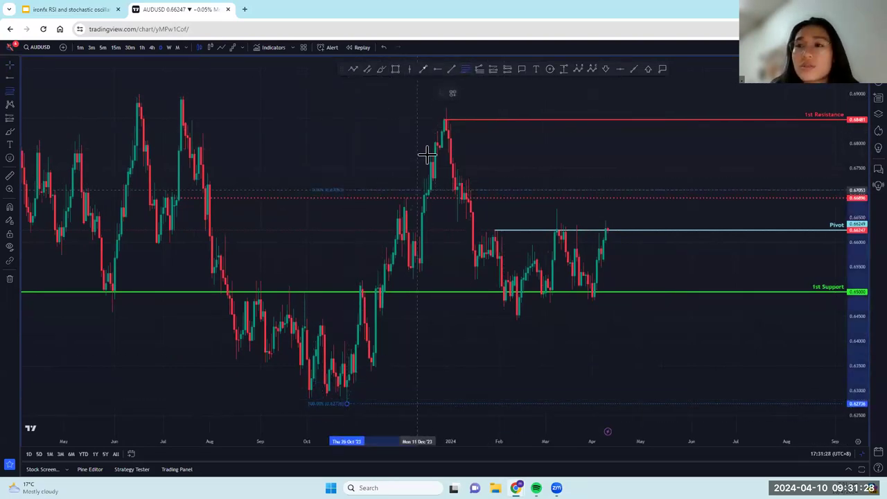
pyautogui.click(452, 93)
pyautogui.click(473, 72)
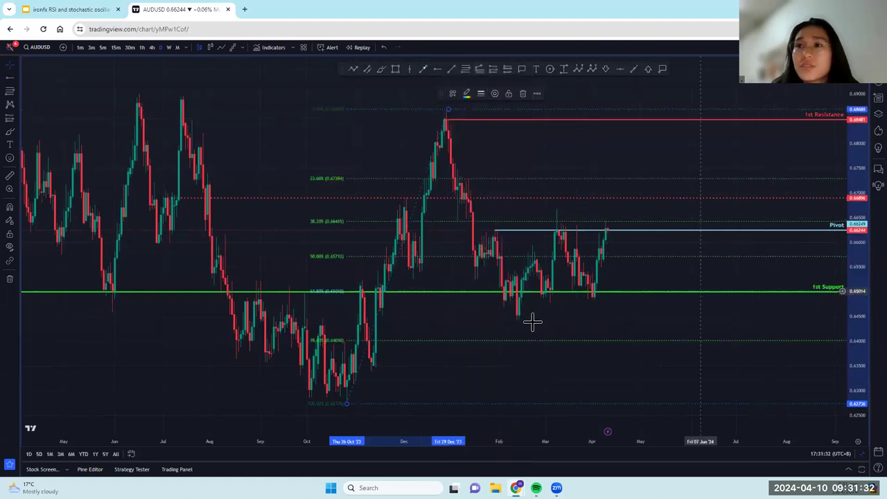
# - Shift the Fibonacci retracement to span 25 October to 28 December 2023 and apply the 61 template
pyautogui.click(481, 302)
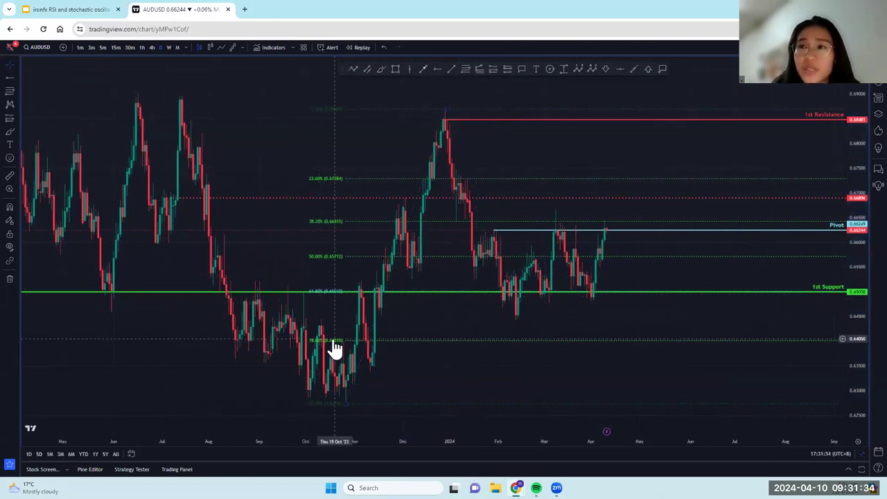
pyautogui.moveTo(335, 350); pyautogui.dragTo(334, 352)
pyautogui.click(452, 93)
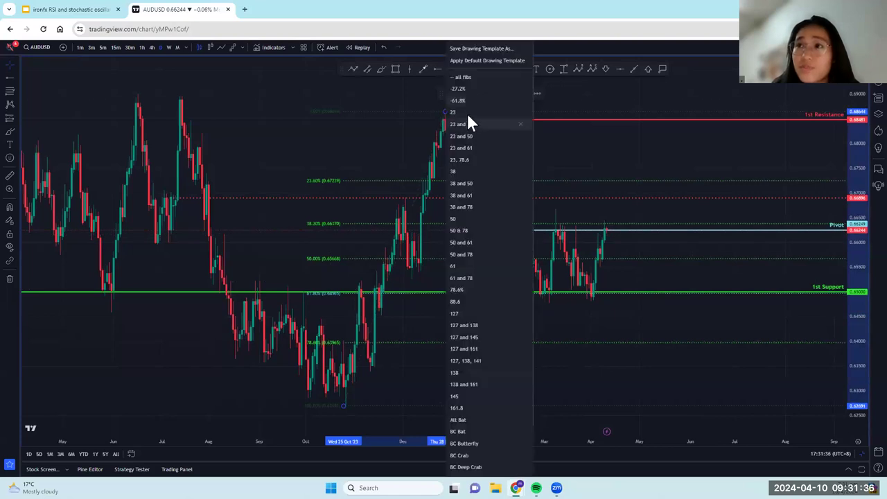
pyautogui.click(462, 274)
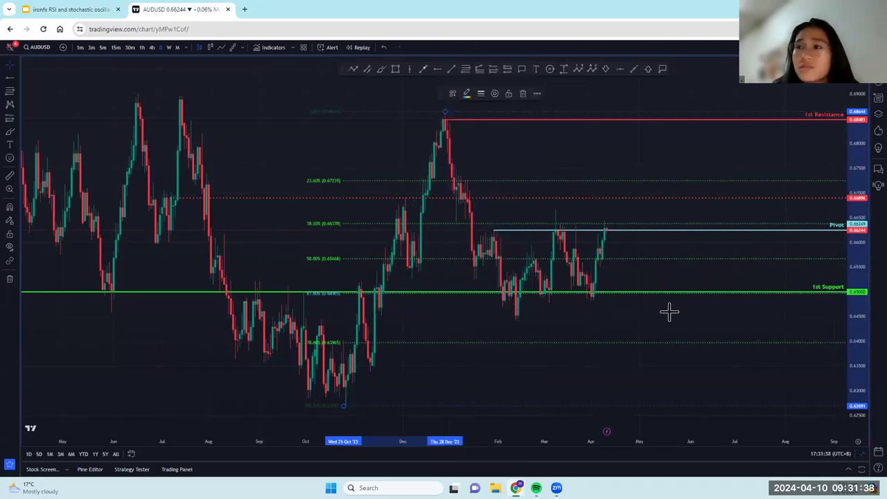
# - Try a trend-based Fibonacci extension through the 28 December high, 13 February low and 8 March high with all fibs, and delete it
pyautogui.moveTo(669, 389); pyautogui.dragTo(629, 396)
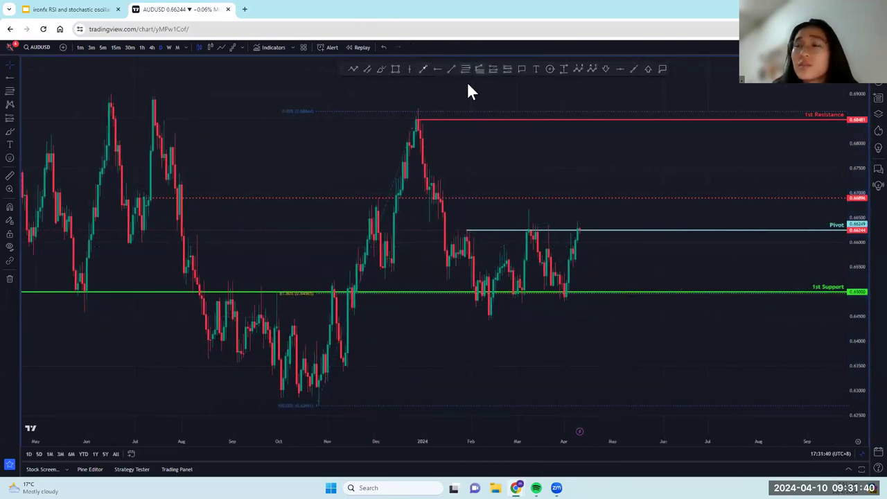
pyautogui.click(419, 107)
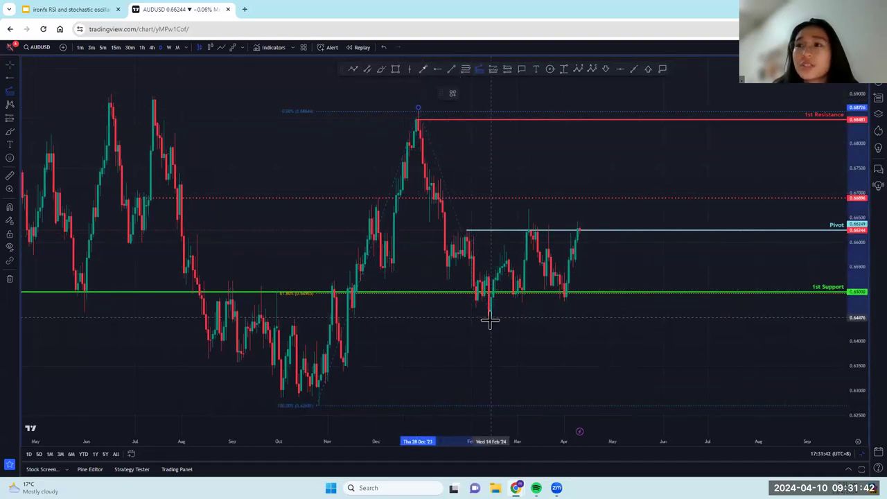
pyautogui.click(512, 275)
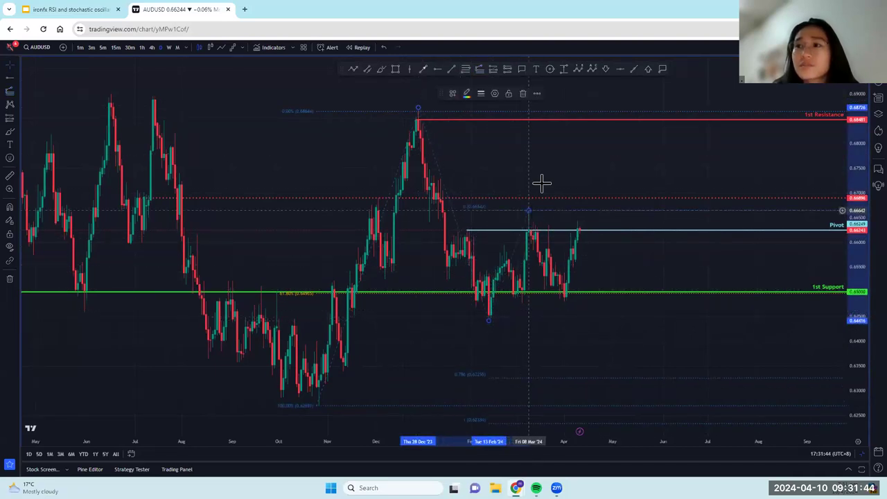
pyautogui.click(457, 95)
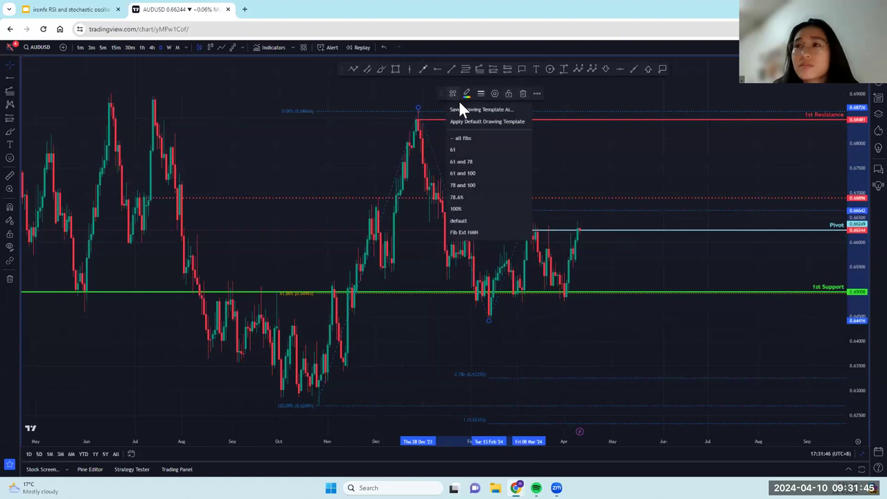
pyautogui.click(479, 138)
pyautogui.click(525, 95)
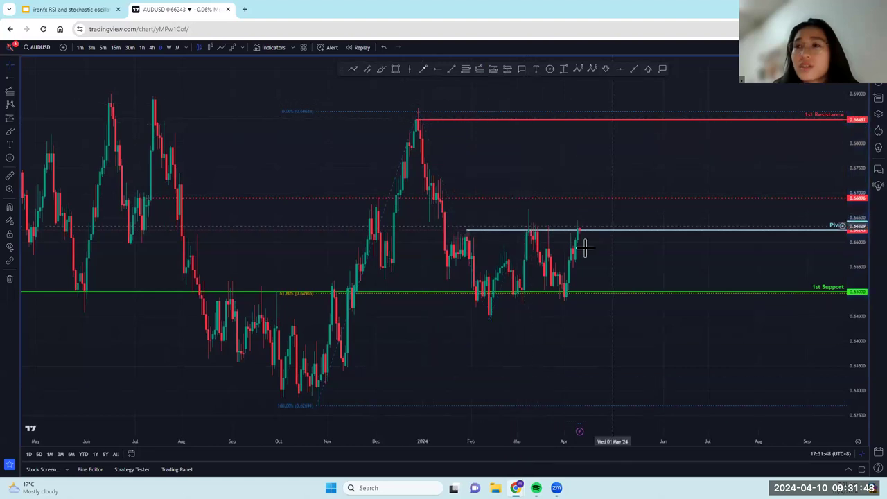
# - Draw a trend-based Fibonacci extension through the 13 February low, 8 March high and 3 April 2024 low and apply the 61 template
pyautogui.hscroll(1, 577, 208)
pyautogui.scroll(2, 527, 222)
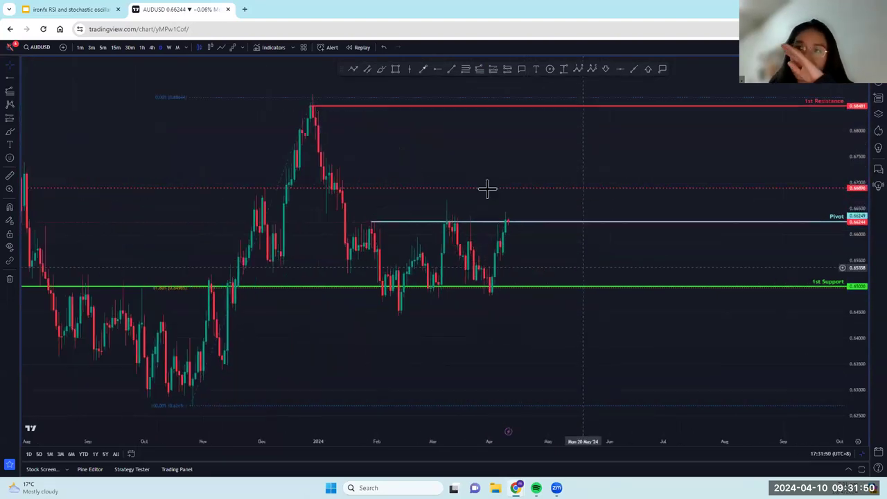
pyautogui.click(398, 311)
pyautogui.click(446, 200)
pyautogui.click(493, 290)
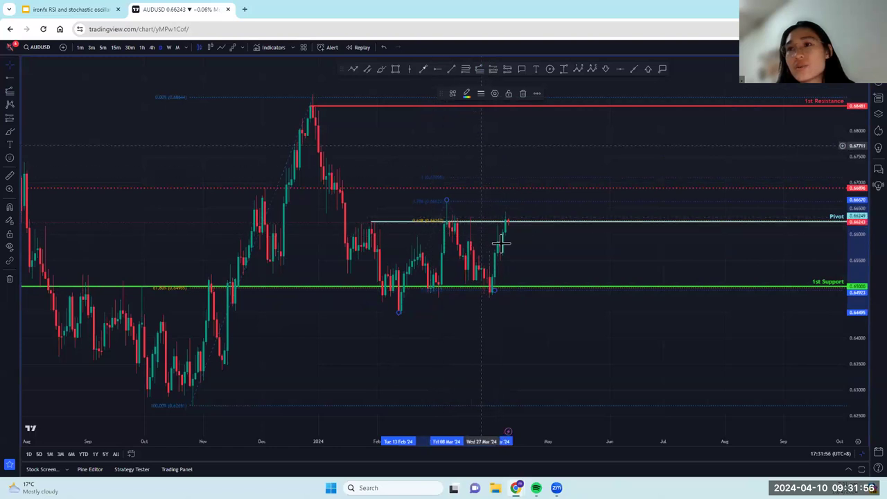
pyautogui.click(454, 93)
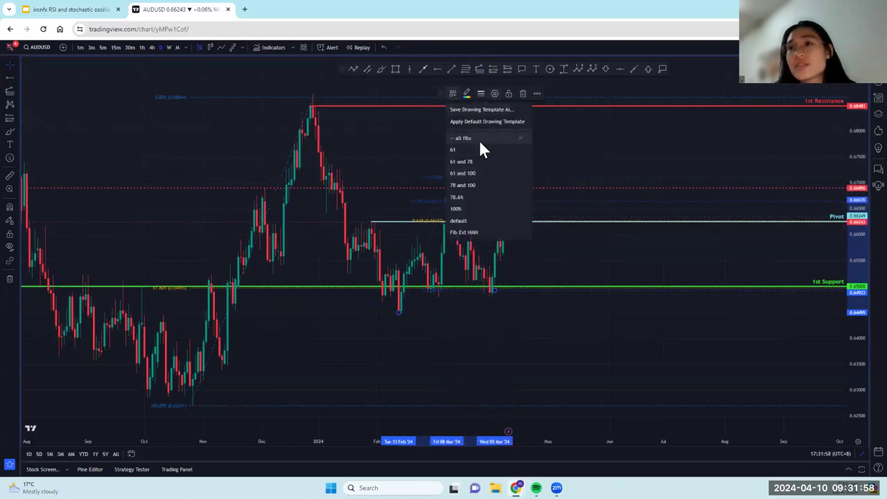
pyautogui.click(471, 148)
# - Draw a Fibonacci retracement from the 22 February 2024 high to the 5 March 2024 low and apply the all fibs template
pyautogui.click(464, 69)
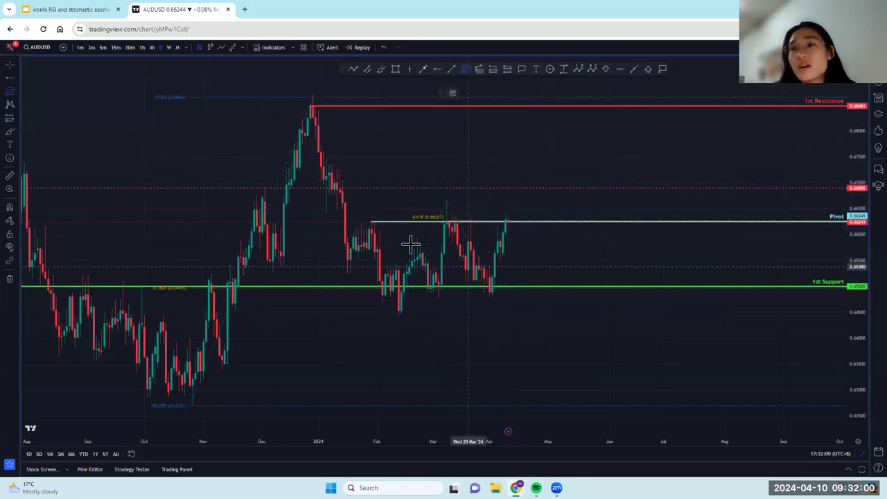
pyautogui.click(418, 236)
pyautogui.click(438, 299)
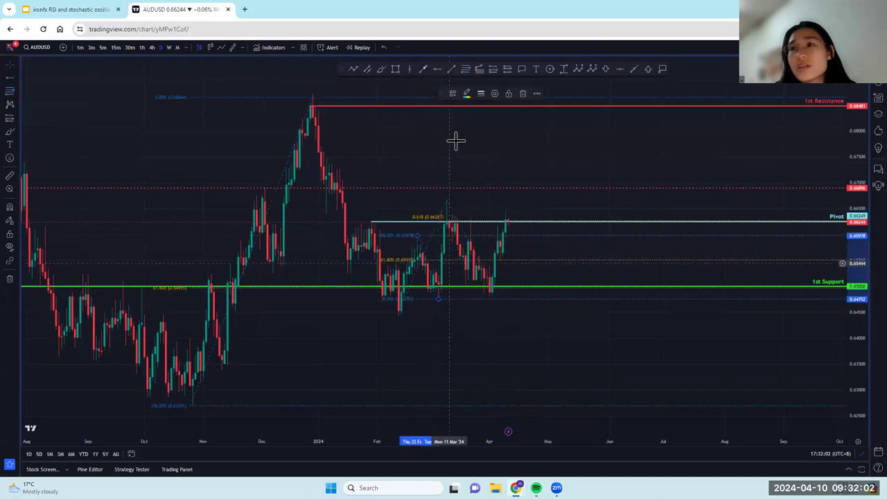
pyautogui.click(454, 94)
pyautogui.click(463, 74)
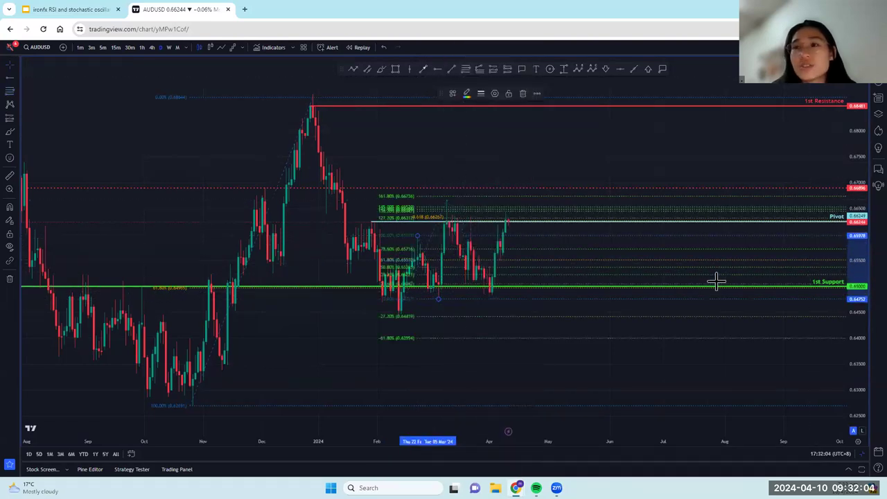
# - Apply the 127 and 161 template to the February–March 2024 Fibonacci retracement
pyautogui.scroll(3, 637, 291)
pyautogui.moveTo(854, 305); pyautogui.dragTo(854, 262)
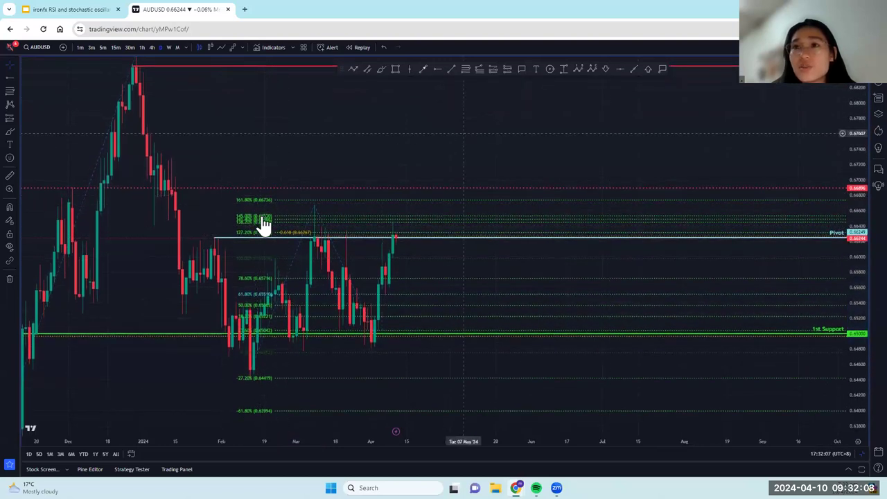
pyautogui.click(454, 94)
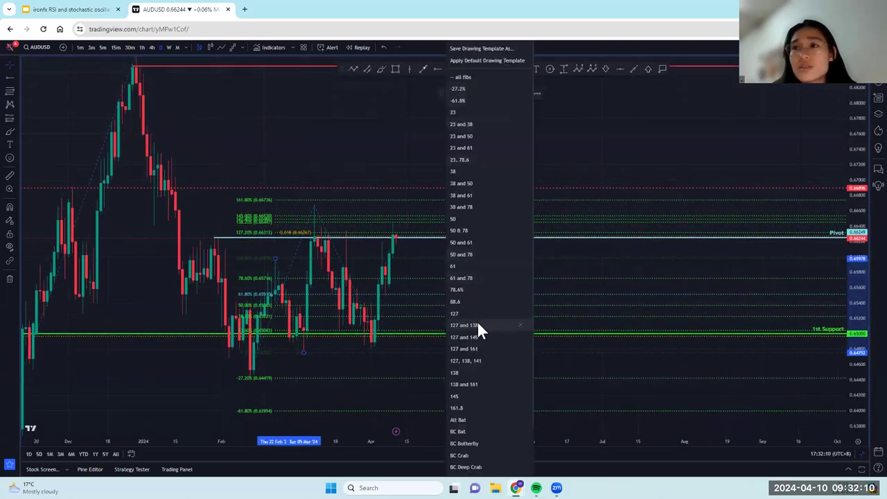
pyautogui.click(471, 349)
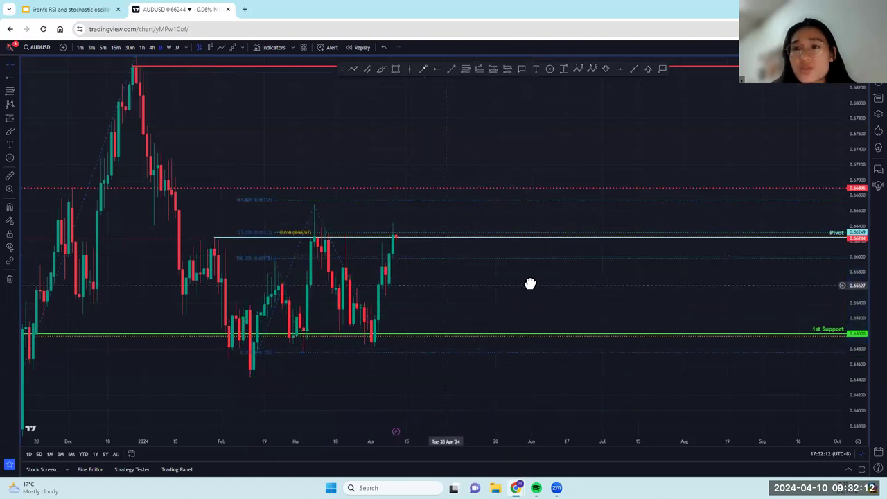
# - Brush a red V from the 22 February high to the early March low and up to the 8 March high
pyautogui.hscroll(-3, 530, 282)
pyautogui.scroll(1, 531, 283)
pyautogui.click(381, 69)
pyautogui.moveTo(310, 258); pyautogui.dragTo(339, 353)
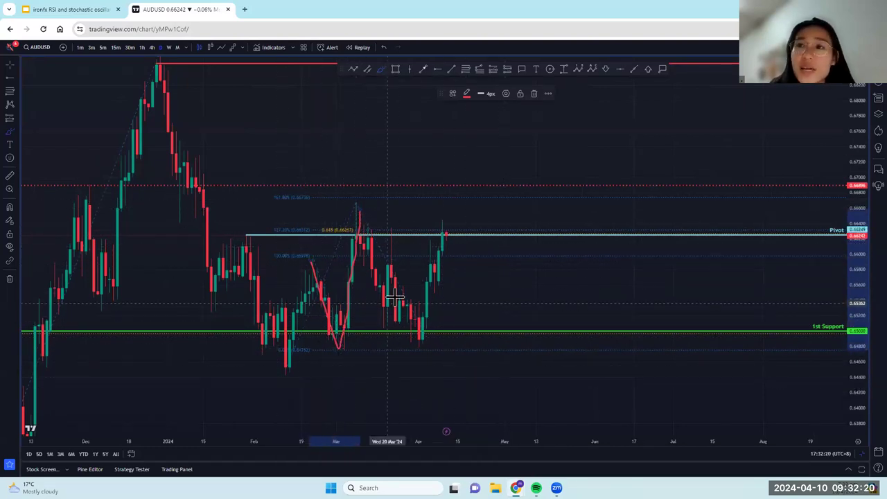
# - Circle the 127.20% and 161.80% retracement labels with the brush and undo the brush markings
pyautogui.moveTo(291, 222); pyautogui.dragTo(289, 237)
pyautogui.moveTo(283, 192)
pyautogui.mouseDown()
pyautogui.moveTo(261, 208)
pyautogui.moveTo(289, 174)
pyautogui.mouseUp()
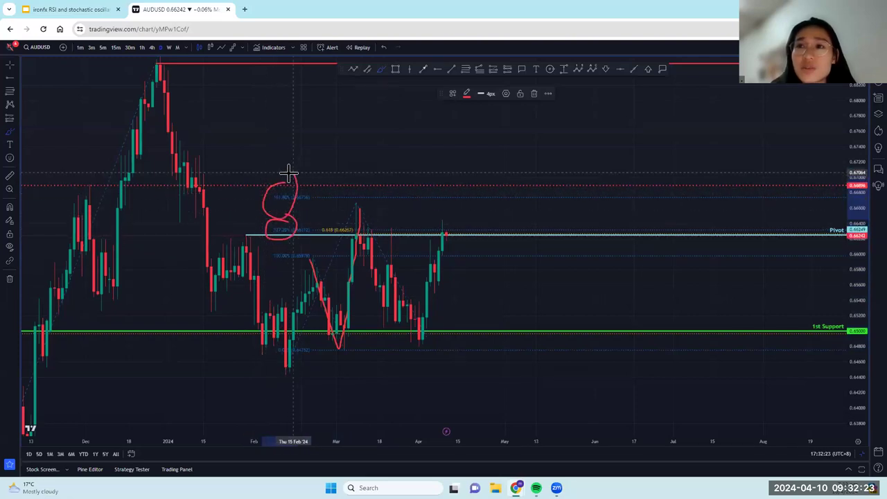
pyautogui.click(382, 48)
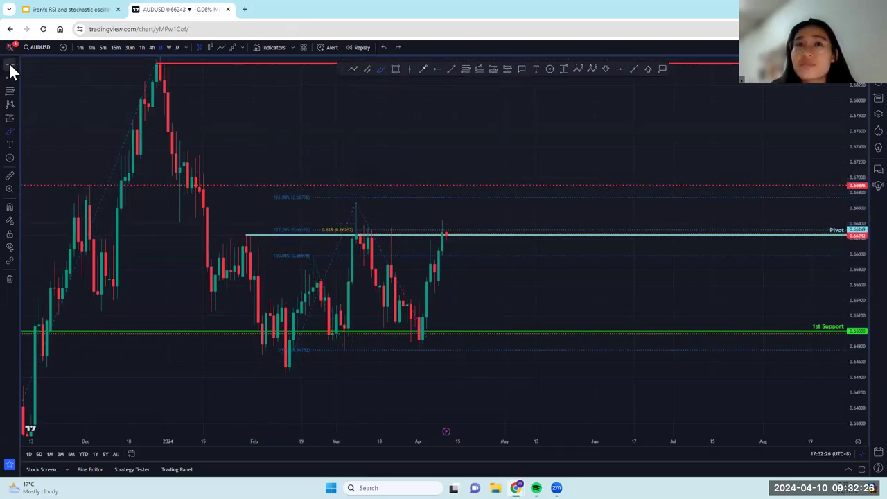
pyautogui.hscroll(-5, 540, 147)
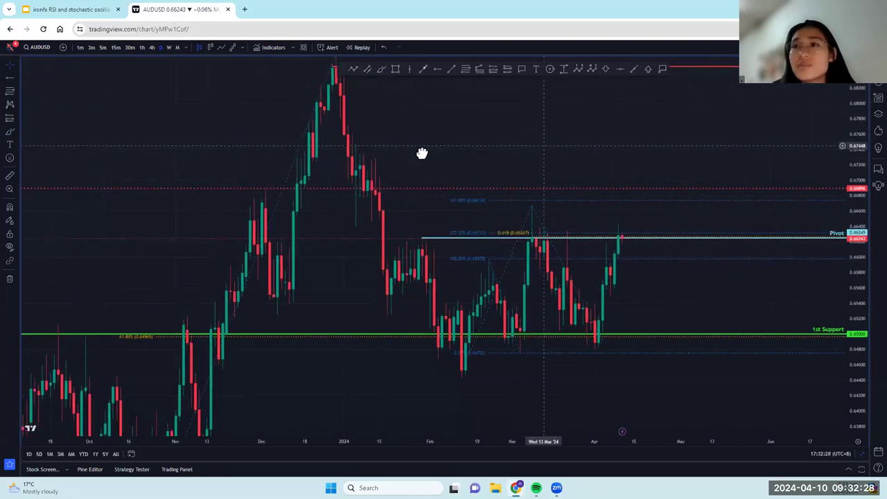
pyautogui.hscroll(5, 422, 153)
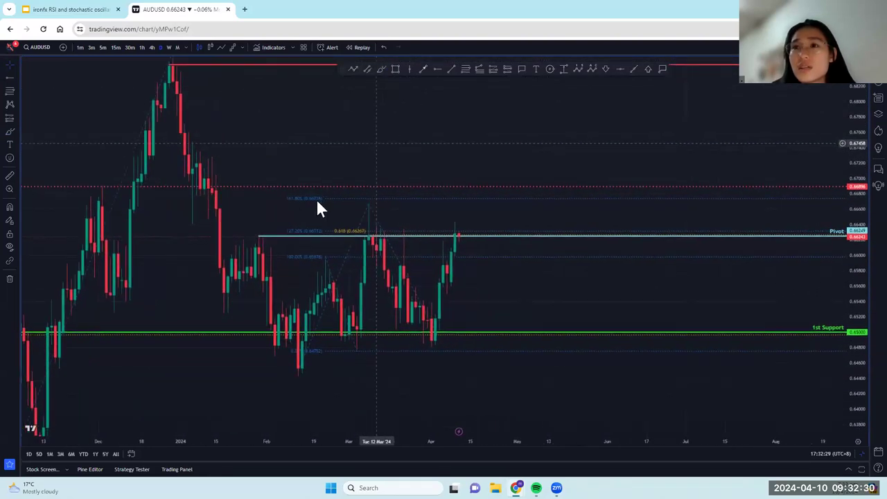
pyautogui.hscroll(2, 318, 203)
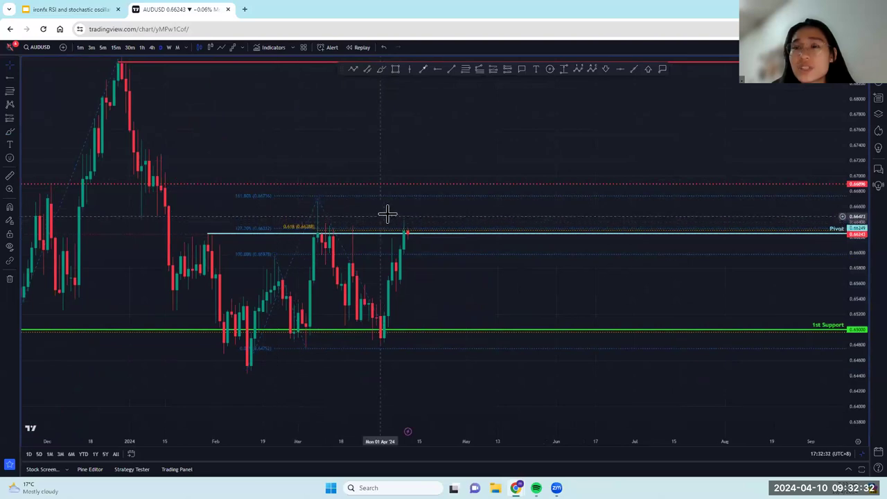
pyautogui.moveTo(387, 213); pyautogui.dragTo(396, 212)
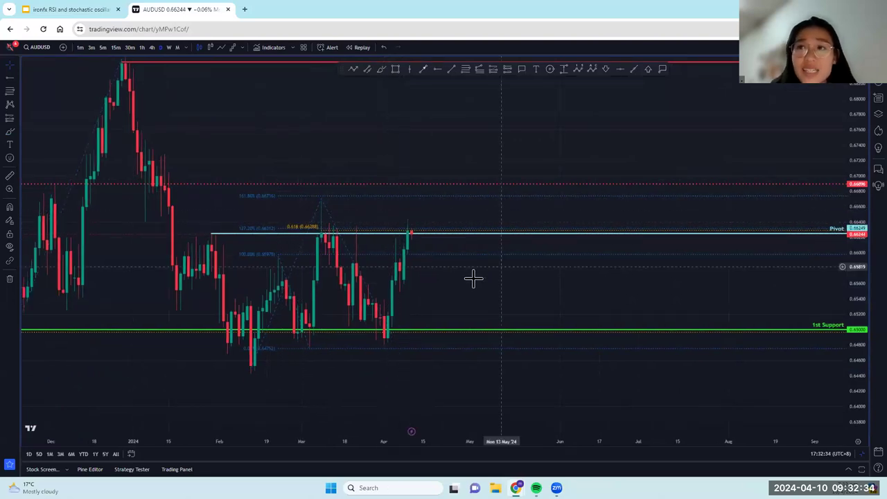
pyautogui.moveTo(581, 253); pyautogui.dragTo(585, 253)
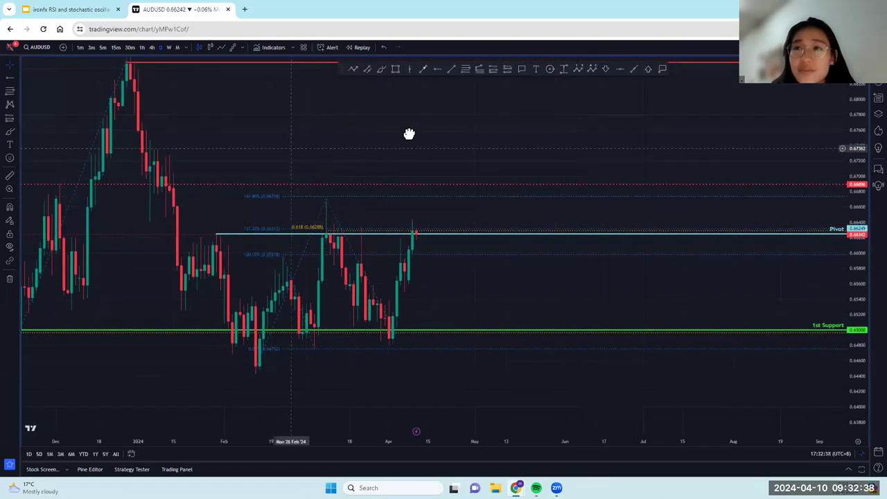
# - Draw a red rectangle zone just above the pivot line, starting at 31 January 2024 and reaching the 127.20% retracement level
pyautogui.scroll(-2, 408, 134)
pyautogui.scroll(-2, 409, 134)
pyautogui.scroll(-2, 409, 134)
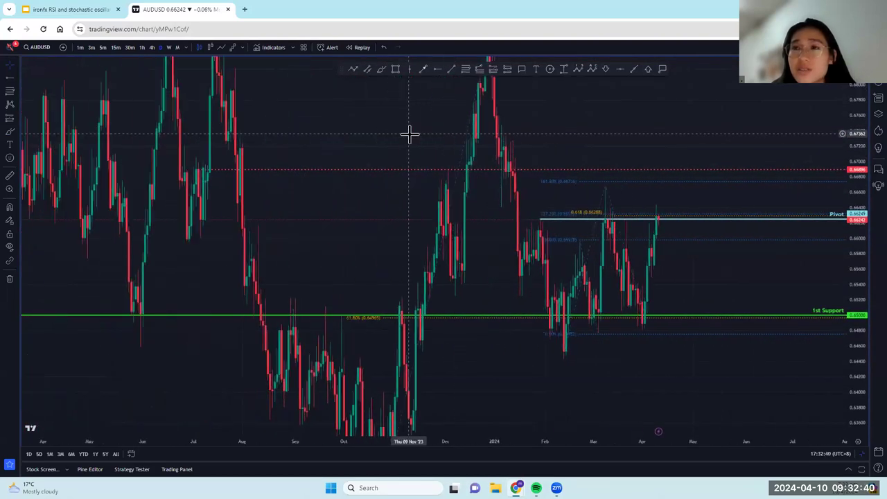
pyautogui.scroll(1, 410, 133)
pyautogui.scroll(1, 410, 97)
pyautogui.click(395, 68)
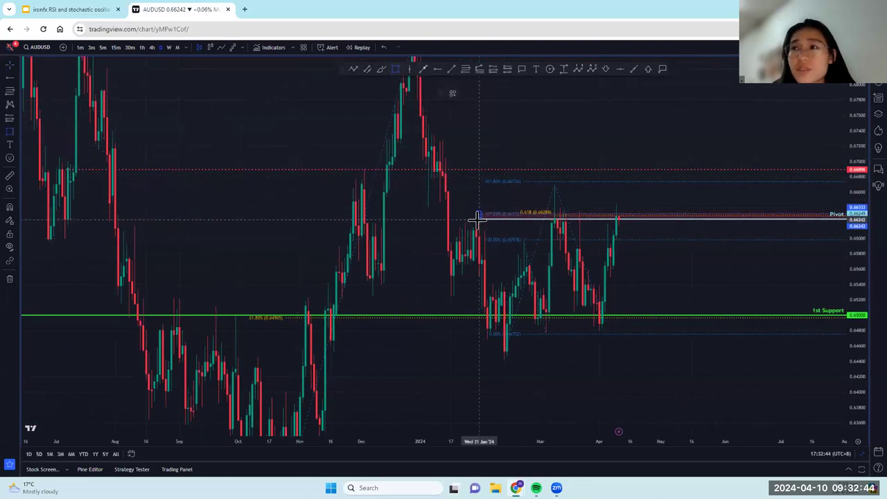
pyautogui.scroll(1, 624, 202)
pyautogui.scroll(2, 548, 271)
pyautogui.scroll(2, 256, 214)
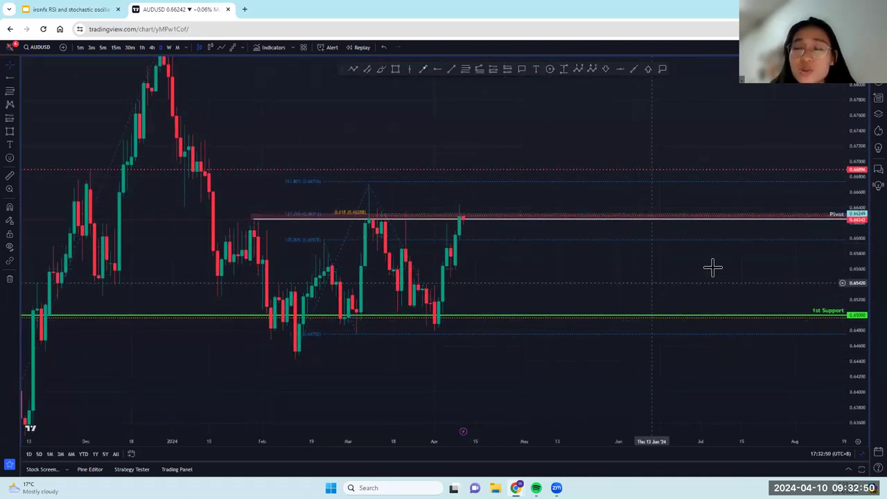
# - Draw a Fibonacci retracement from the 27 December 2023 candle body at 0.68489 to the 13 February 2024 low and apply the all fibs template
pyautogui.moveTo(860, 312); pyautogui.dragTo(859, 277)
pyautogui.moveTo(670, 287); pyautogui.dragTo(845, 289)
pyautogui.scroll(2, 844, 288)
pyautogui.moveTo(400, 263); pyautogui.dragTo(499, 257)
pyautogui.moveTo(646, 304); pyautogui.dragTo(634, 319)
pyautogui.hscroll(-4, 658, 301)
pyautogui.scroll(2, 656, 299)
pyautogui.scroll(-2, 655, 300)
pyautogui.moveTo(855, 160); pyautogui.dragTo(830, 243)
pyautogui.hotkey('alt', 'f')
pyautogui.click(300, 93)
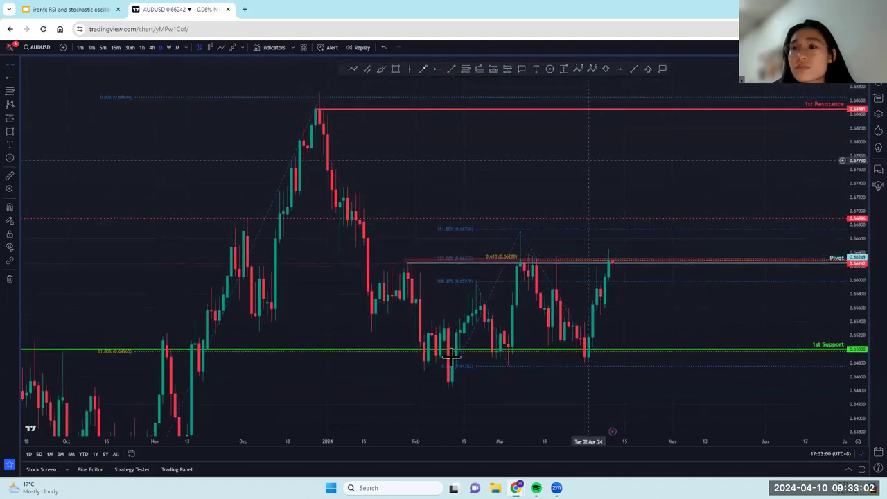
pyautogui.click(422, 371)
pyautogui.click(453, 93)
pyautogui.click(479, 83)
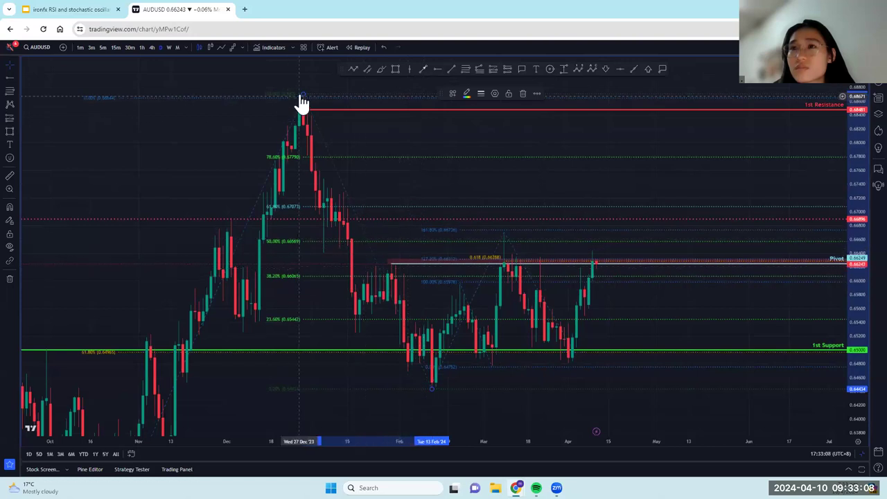
pyautogui.moveTo(300, 92)
pyautogui.mouseDown()
pyautogui.moveTo(312, 110)
pyautogui.moveTo(300, 109)
pyautogui.mouseUp()
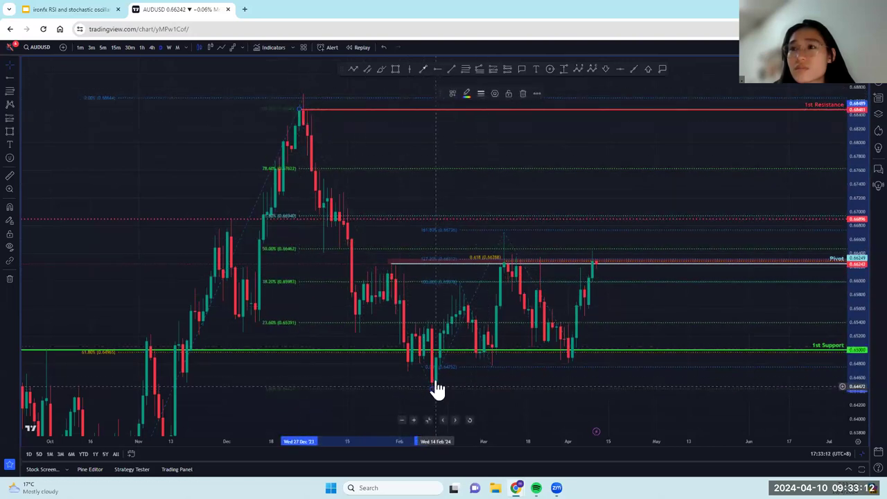
# - Move the 22 February anchor of the February–March retracement to about 0.66012 and apply the -27.2% template
pyautogui.click(505, 234)
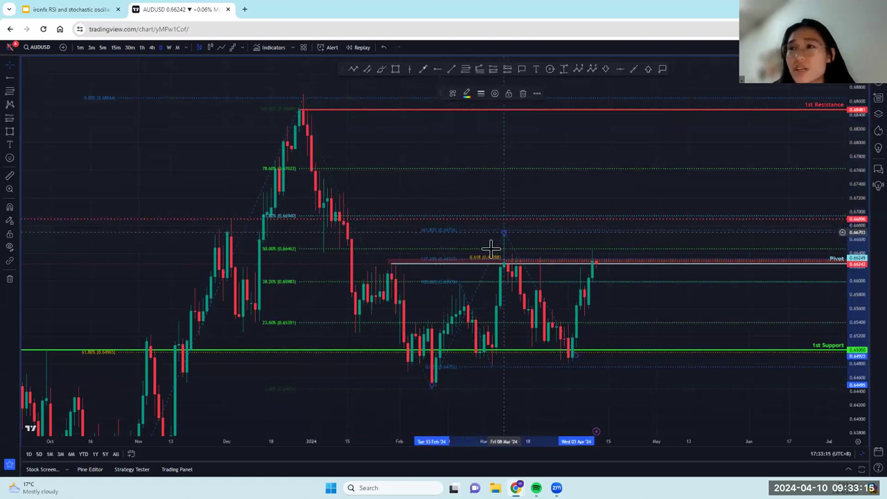
pyautogui.click(444, 231)
pyautogui.moveTo(459, 280)
pyautogui.mouseDown()
pyautogui.moveTo(468, 278)
pyautogui.moveTo(457, 279)
pyautogui.mouseUp()
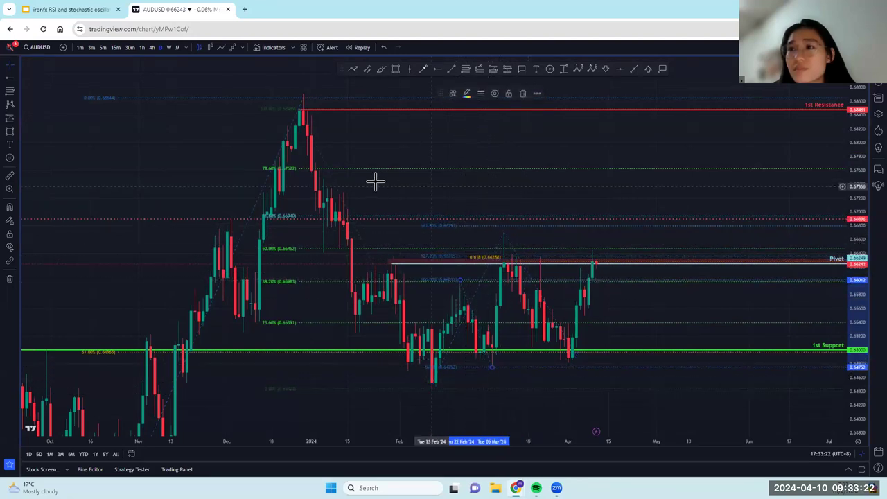
pyautogui.click(452, 94)
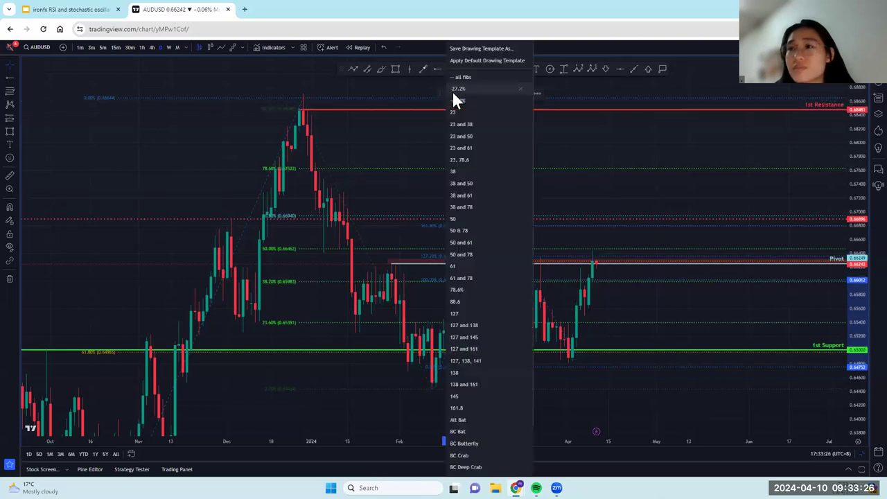
pyautogui.click(452, 91)
# - Raise the red pivot zone's upper edge to about 0.664 and apply the 50 and 61 template to the December–February retracement
pyautogui.moveTo(390, 264); pyautogui.dragTo(389, 253)
pyautogui.click(400, 232)
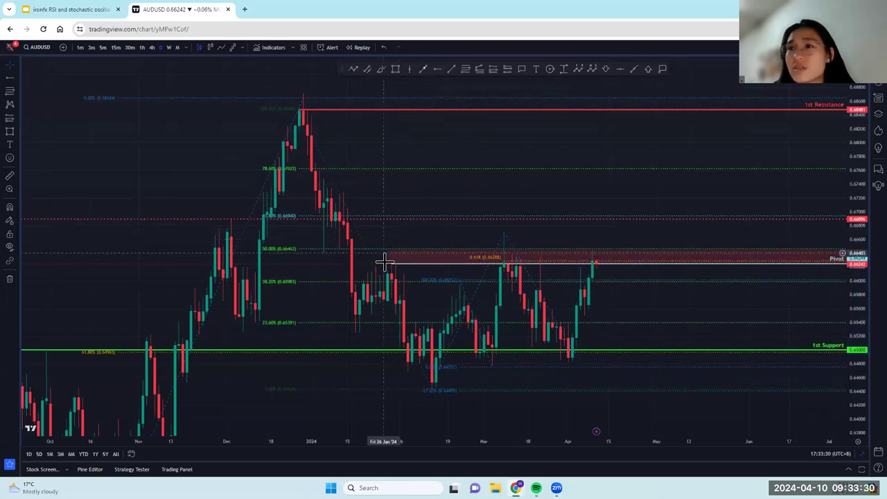
pyautogui.click(323, 166)
pyautogui.click(451, 94)
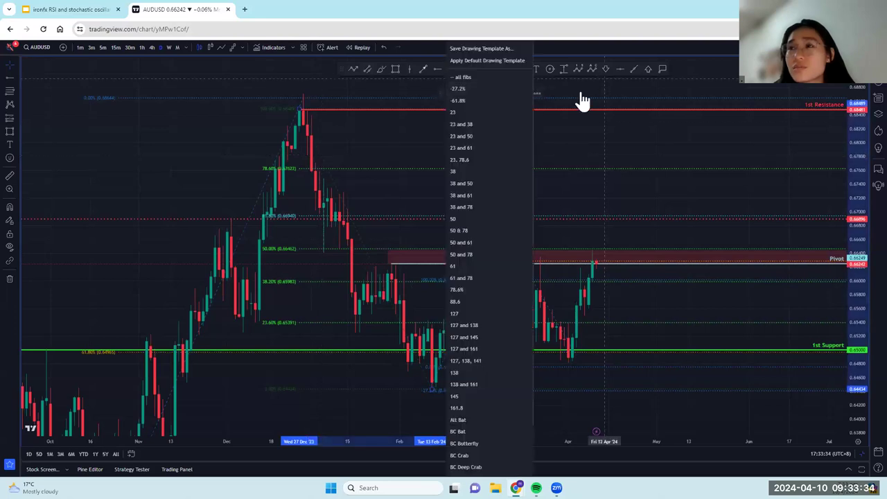
pyautogui.click(470, 244)
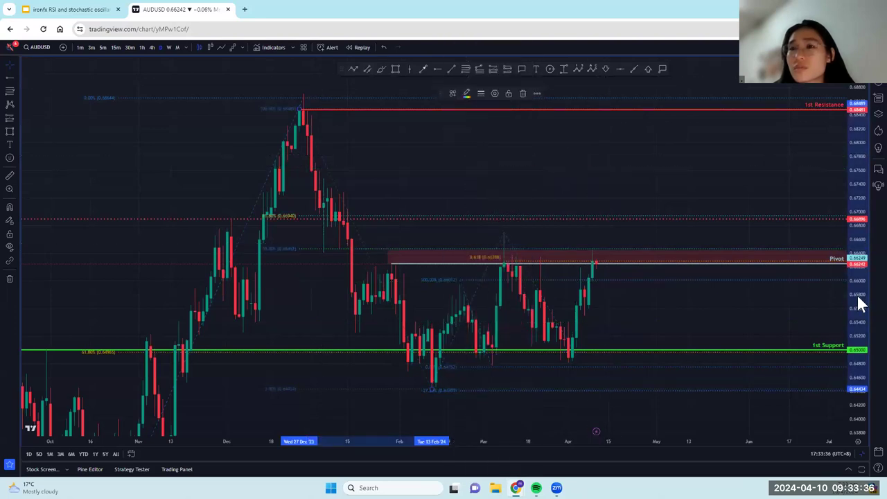
# - Add the Ichimoku Cloud and Moving Average Convergence Divergence indicators to the chart
pyautogui.moveTo(685, 297); pyautogui.dragTo(670, 298)
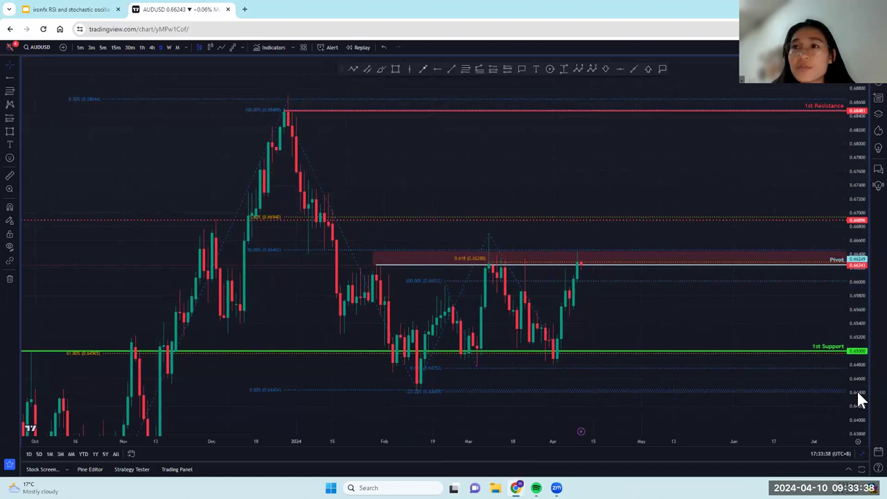
pyautogui.moveTo(524, 155); pyautogui.dragTo(523, 142)
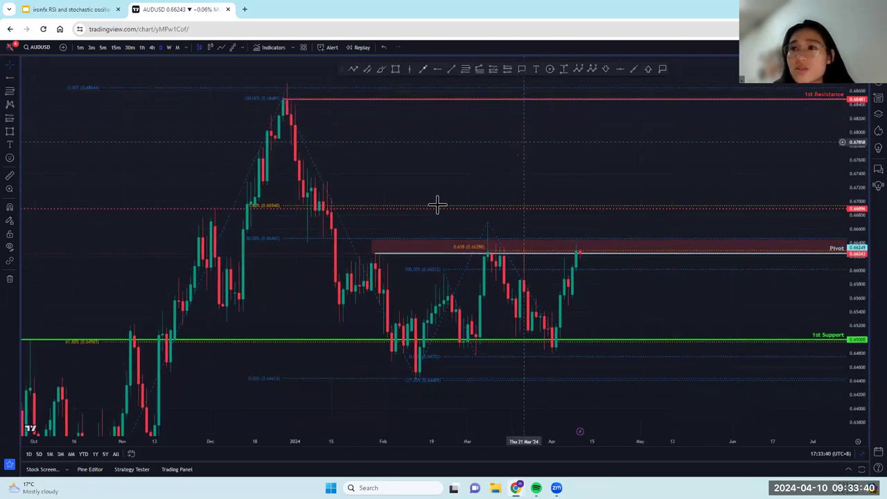
pyautogui.moveTo(620, 313); pyautogui.dragTo(595, 312)
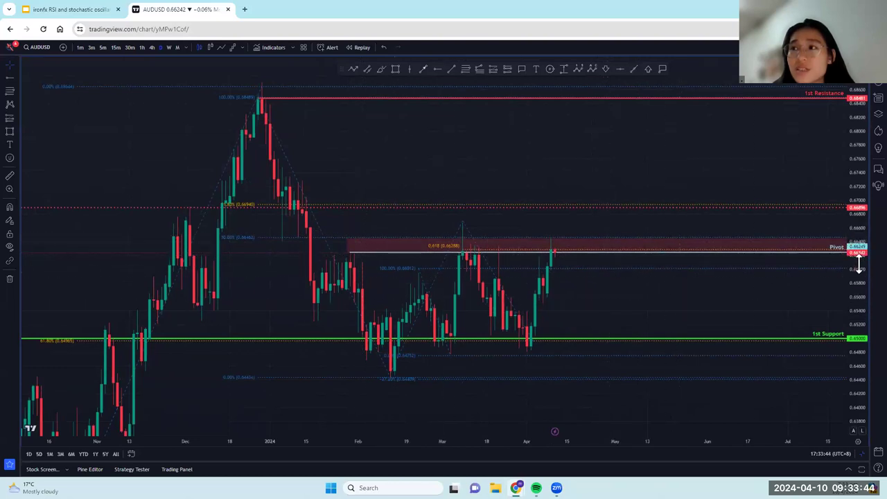
pyautogui.moveTo(859, 262); pyautogui.dragTo(859, 324)
pyautogui.click(270, 47)
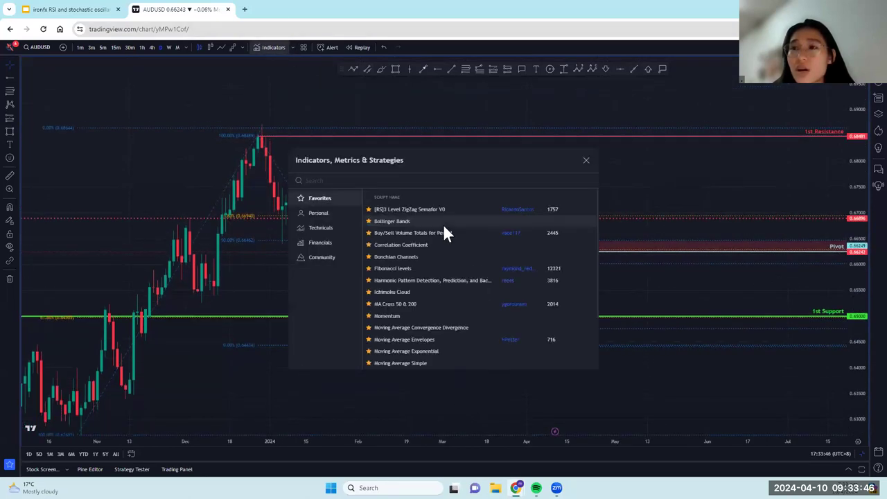
pyautogui.click(421, 327)
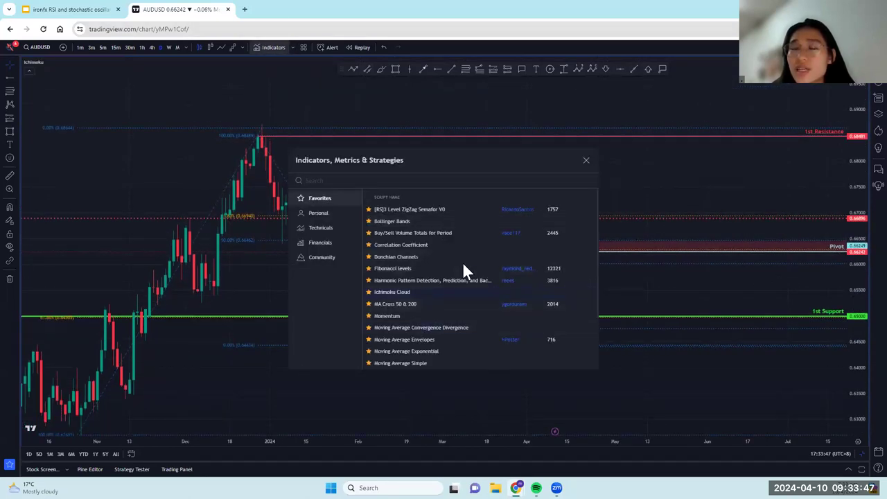
pyautogui.click(586, 160)
# - Examine the early April 2024 price action against the Ichimoku cloud around the pivot zone
pyautogui.moveTo(441, 315); pyautogui.dragTo(434, 319)
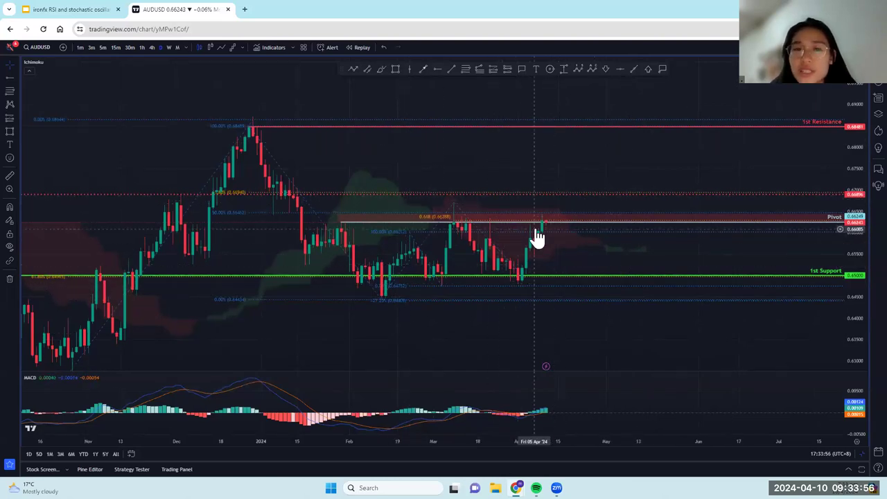
pyautogui.moveTo(481, 175); pyautogui.dragTo(542, 175)
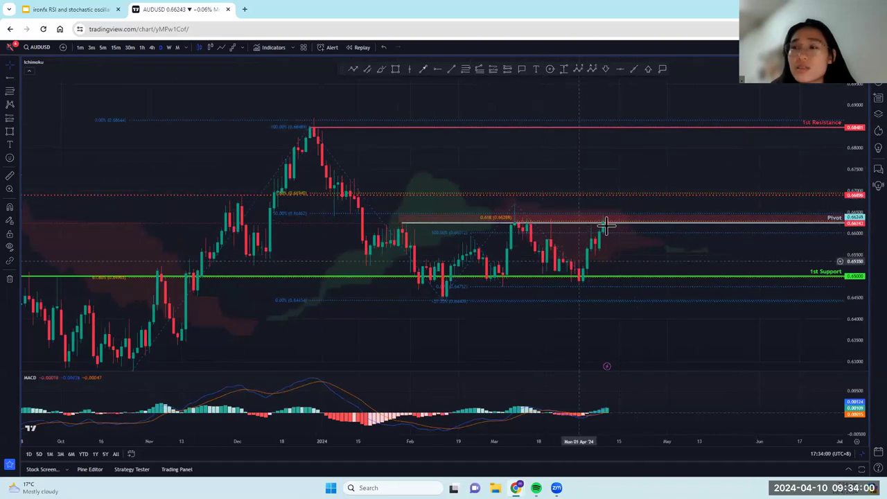
pyautogui.hscroll(-5, 730, 247)
pyautogui.hscroll(3, 657, 243)
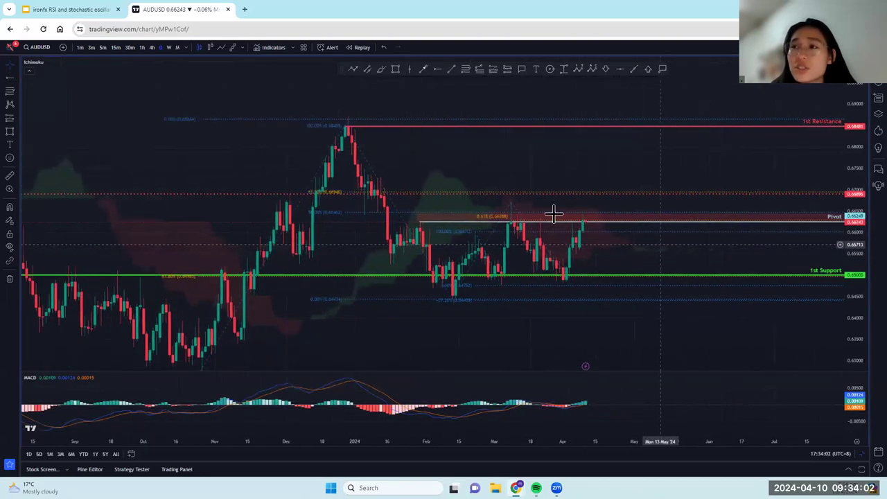
pyautogui.moveTo(718, 268); pyautogui.dragTo(714, 274)
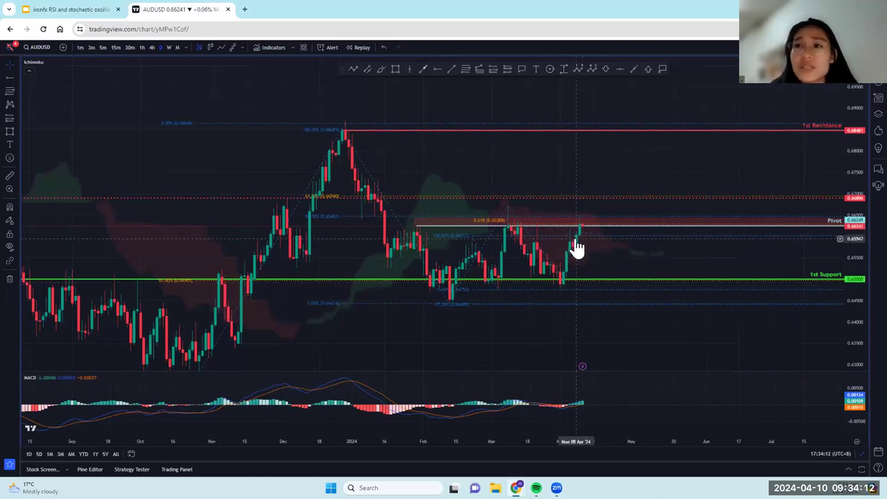
pyautogui.moveTo(587, 174); pyautogui.dragTo(586, 159)
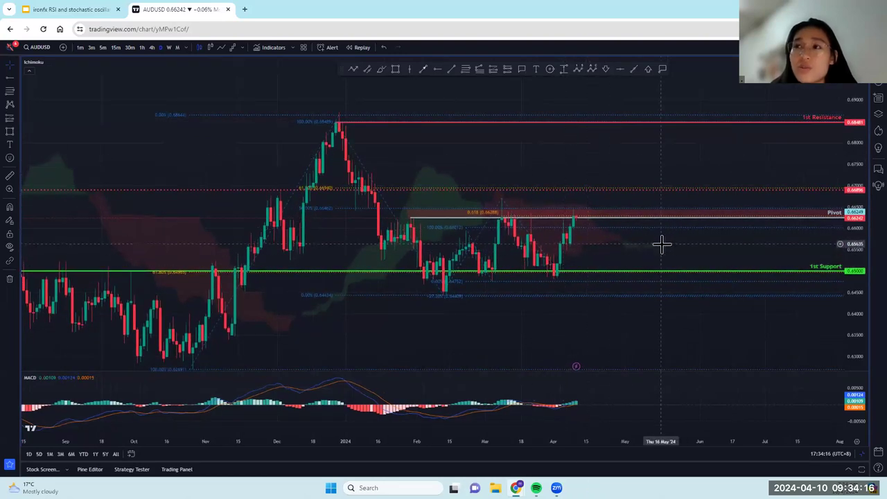
pyautogui.moveTo(658, 244); pyautogui.dragTo(630, 251)
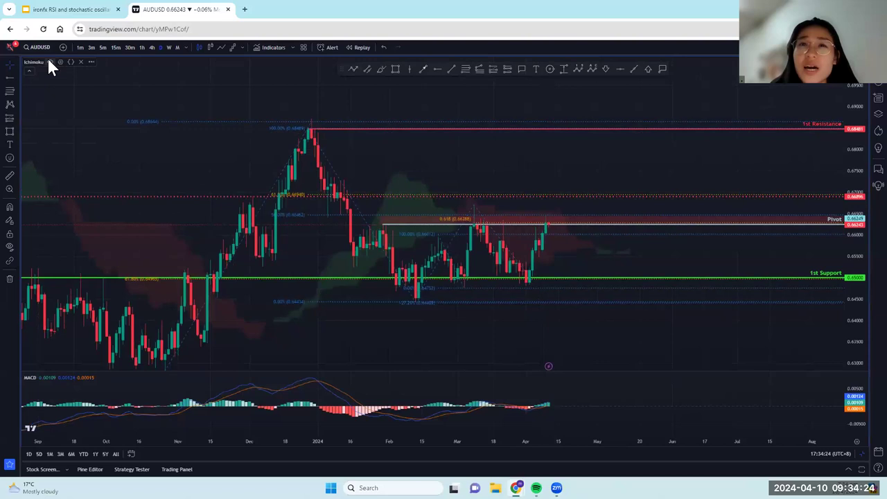
# - Remove the Ichimoku indicator from the chart and add the Stochastic indicator
pyautogui.click(81, 62)
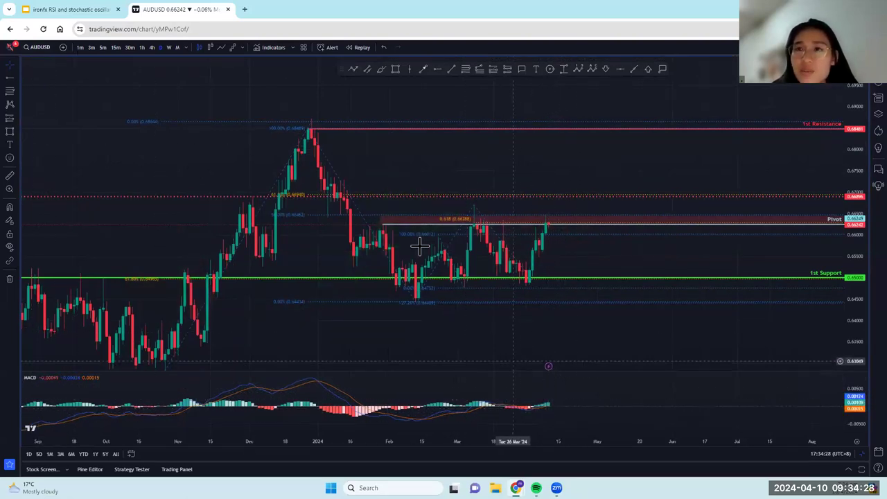
pyautogui.click(273, 47)
pyautogui.scroll(-3, 416, 291)
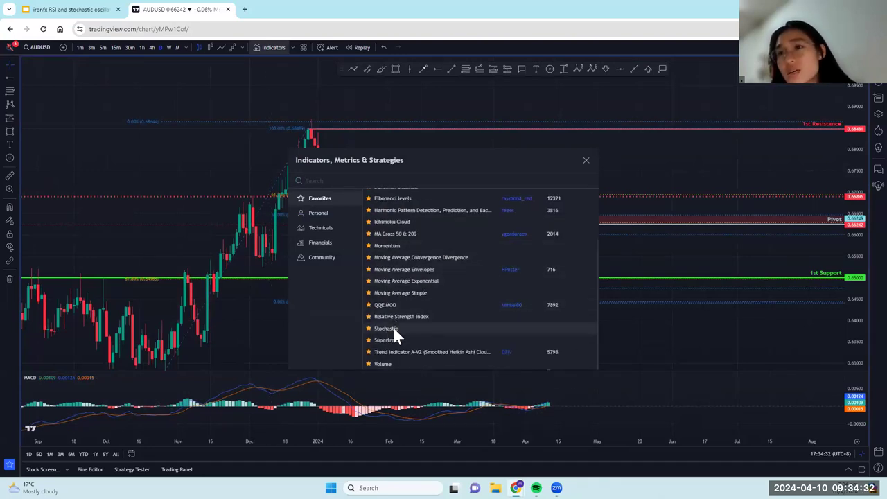
pyautogui.click(585, 160)
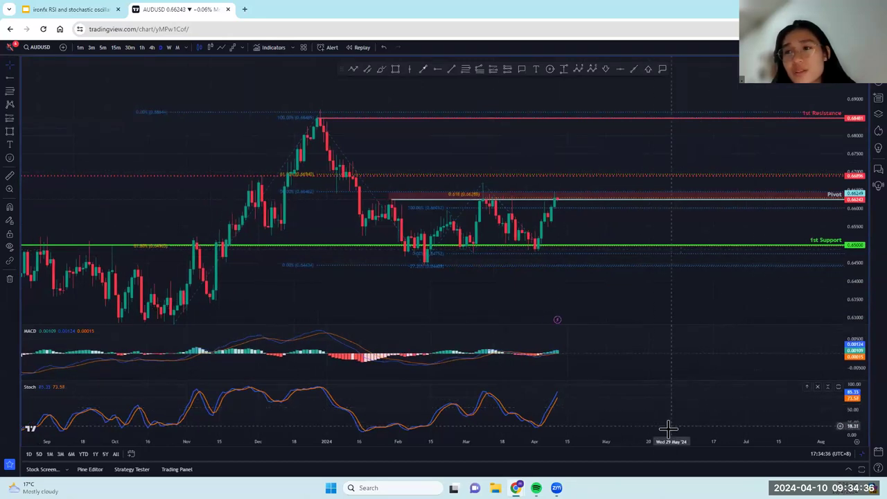
# - Switch to the Google Slides presentation and go back to the RSI bullish divergence slide showing the descending resistance breakout
pyautogui.hotkey('ctrl', '1')
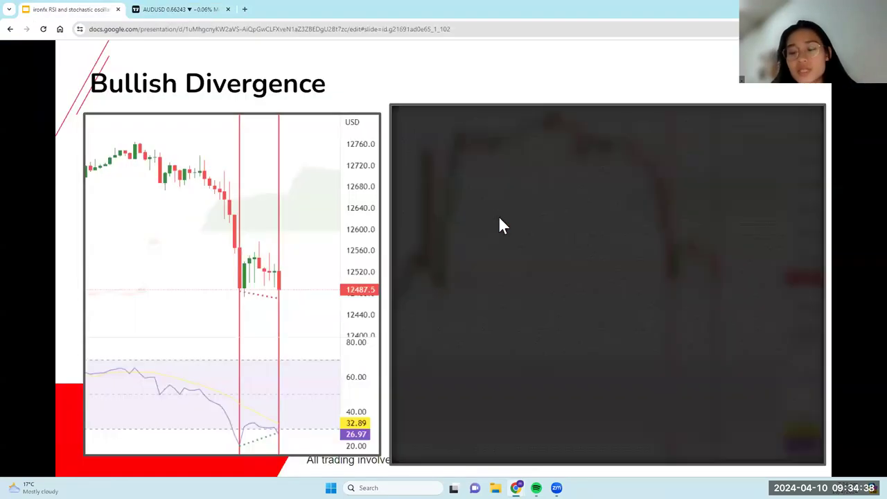
pyautogui.click(289, 152)
pyautogui.press('Left')
pyautogui.press('Left')
pyautogui.press('Left')
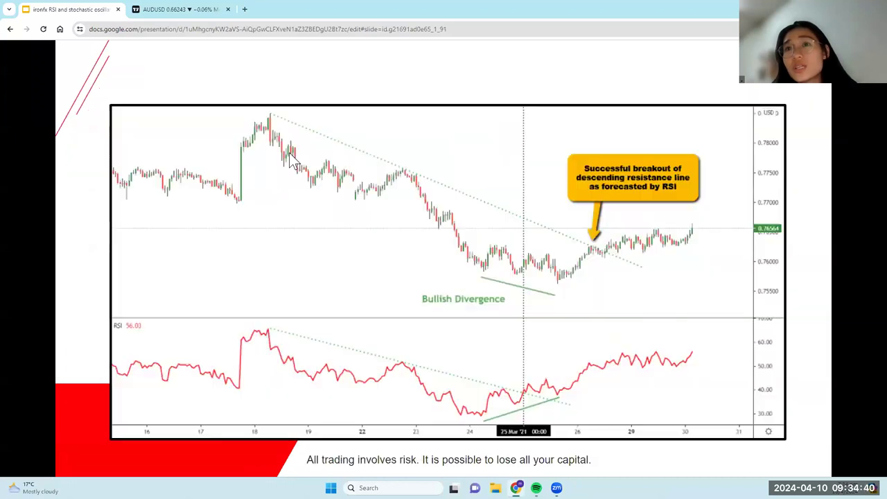
# - Go back through the presentation slides to the Euro / Australian Dollar chart with RSI and Stochastic
pyautogui.press('Left')
pyautogui.press('Left')
pyautogui.press('Left')
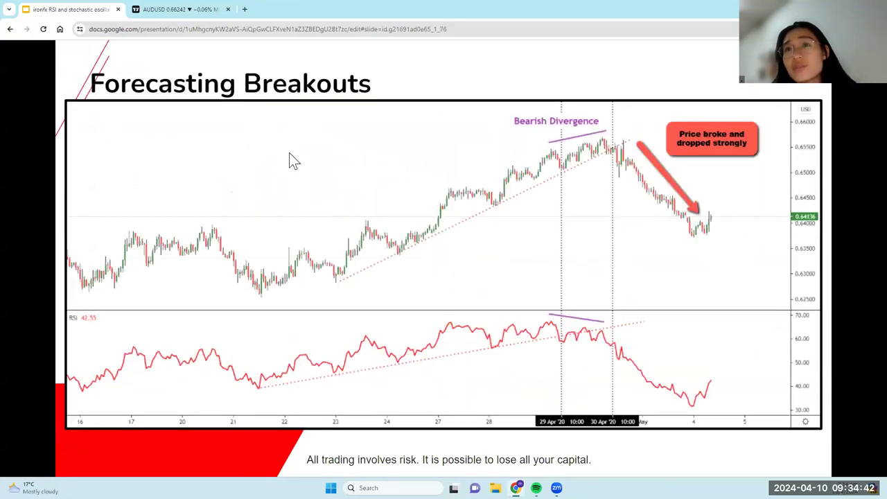
pyautogui.press('Left')
pyautogui.press('Left')
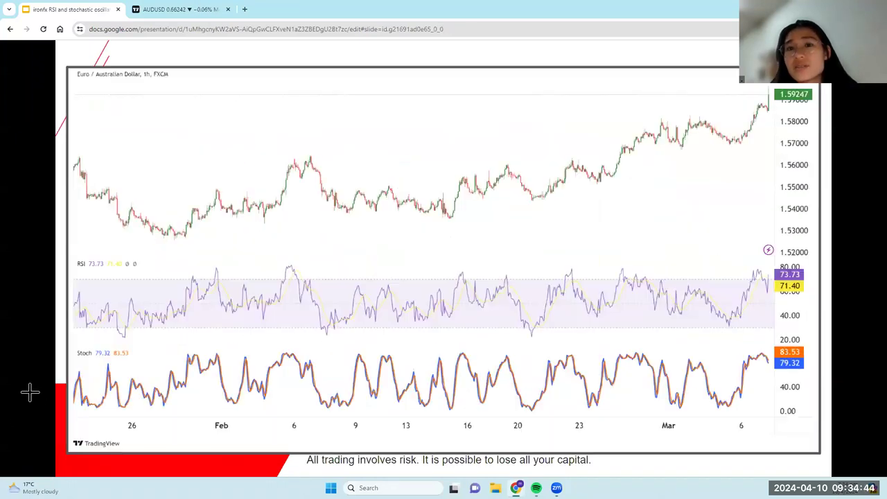
pyautogui.press('Left')
# - Switch to the TradingView AUDUSD chart and set the Stochastic indicator's %K Length to 5
pyautogui.hotkey('ctrl', 'Tab')
pyautogui.click(52, 386)
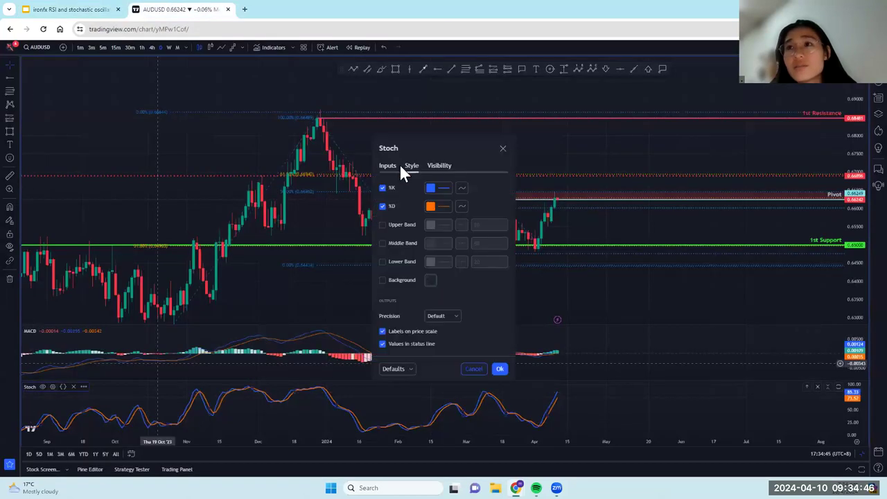
pyautogui.click(388, 167)
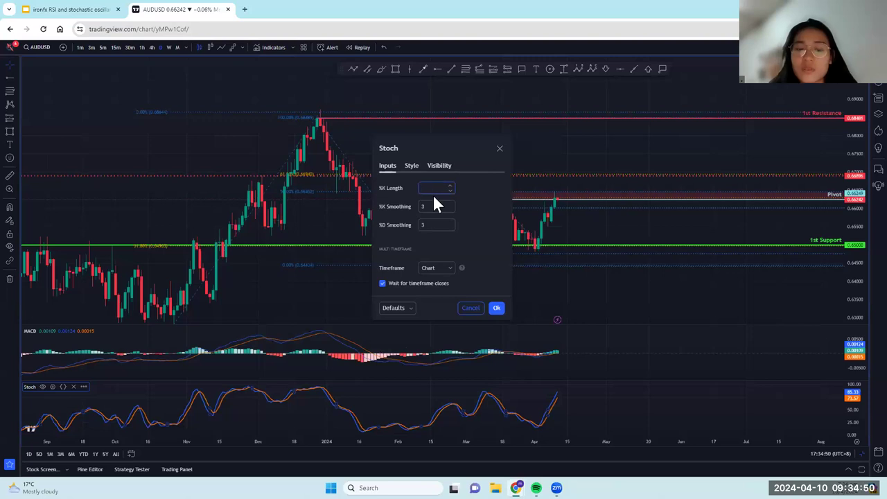
pyautogui.click(495, 310)
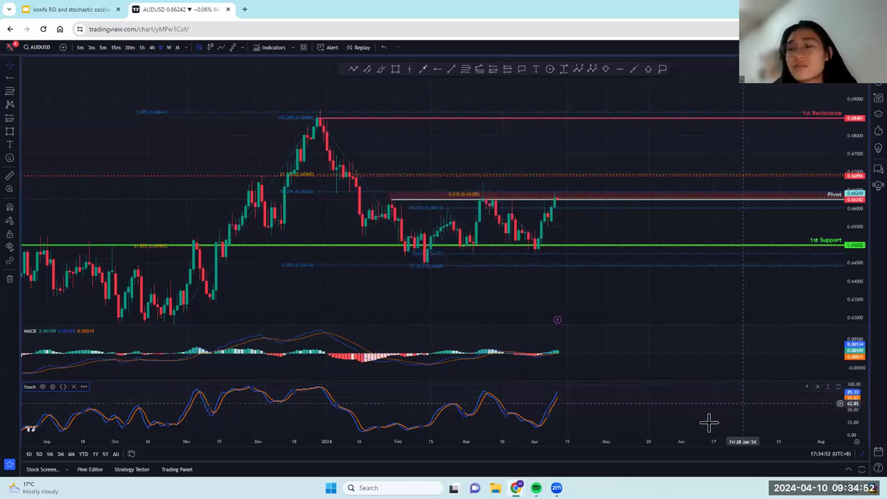
# - Draw a green horizontal ray under the Stochastic lows at about 15.6, starting from early January 2024
pyautogui.hscroll(-3, 719, 424)
pyautogui.hscroll(3, 689, 420)
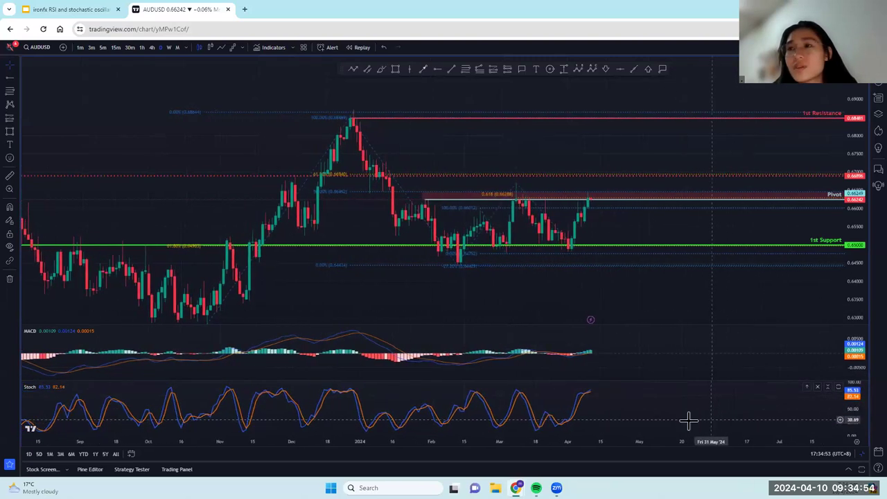
pyautogui.hscroll(-1, 598, 290)
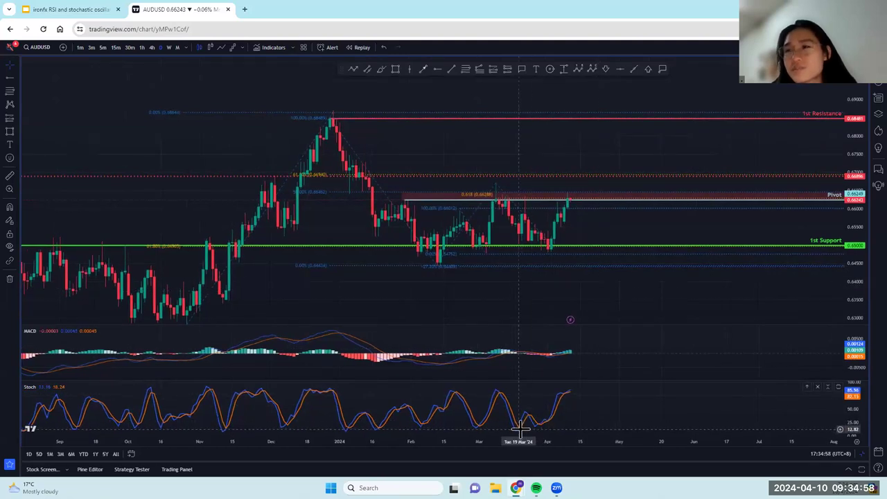
pyautogui.hscroll(-2, 671, 410)
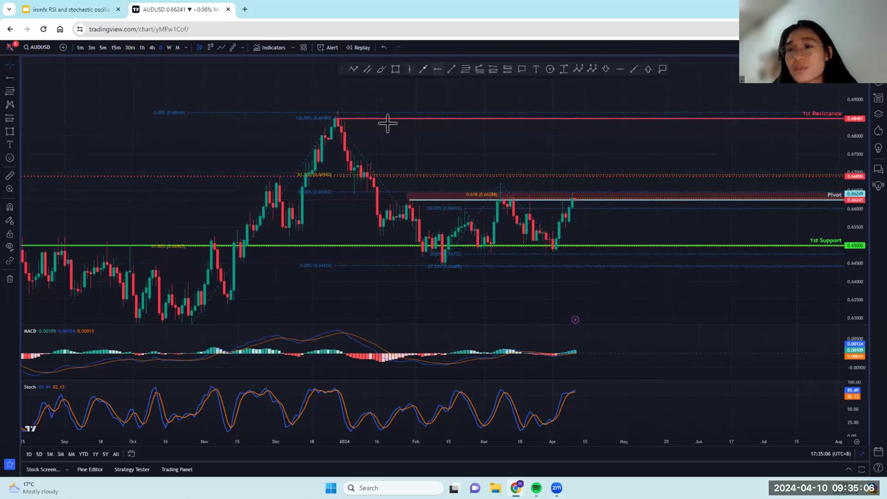
pyautogui.click(355, 428)
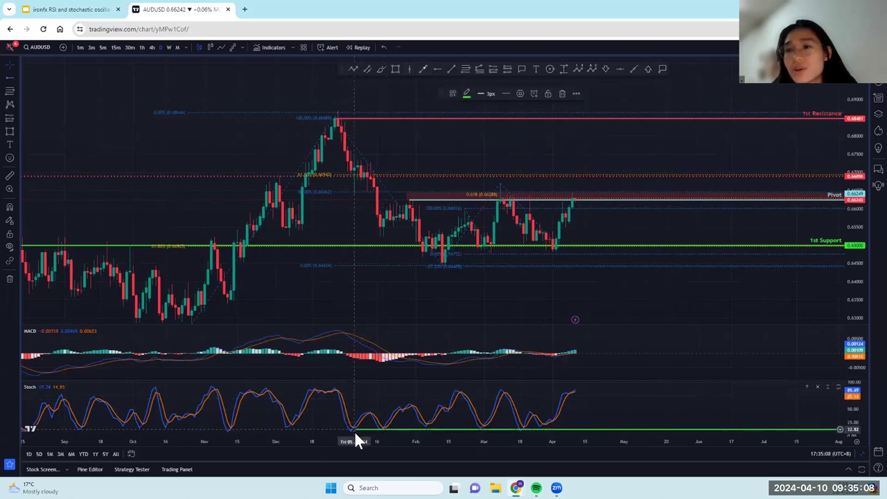
pyautogui.moveTo(352, 427)
pyautogui.mouseDown()
pyautogui.moveTo(344, 428)
pyautogui.moveTo(354, 427)
pyautogui.mouseUp()
pyautogui.click(657, 391)
pyautogui.moveTo(663, 392); pyautogui.dragTo(681, 393)
# - Remove the MACD indicator from the chart and enlarge the Stochastic pane
pyautogui.scroll(2, 773, 388)
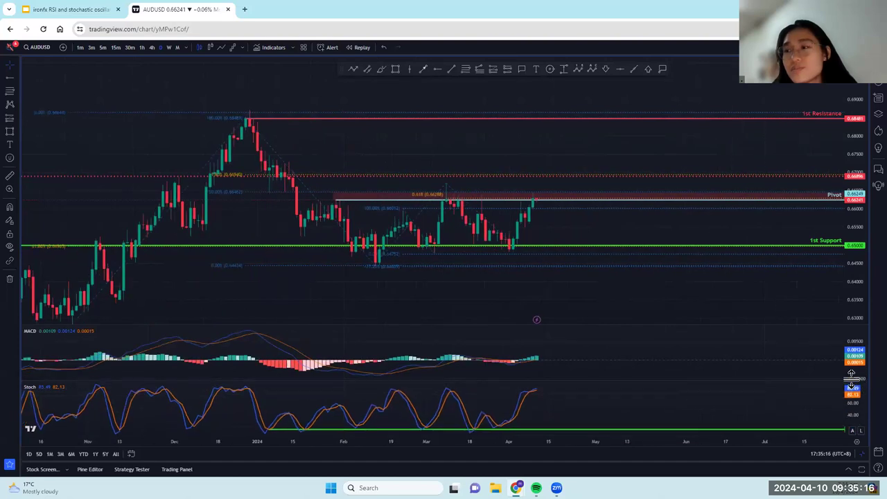
pyautogui.moveTo(851, 390); pyautogui.dragTo(851, 400)
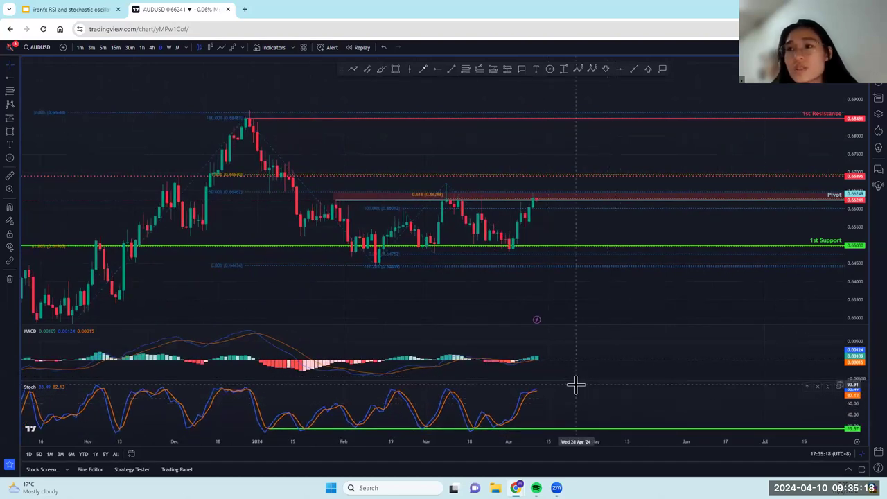
pyautogui.moveTo(576, 386); pyautogui.dragTo(577, 372)
pyautogui.moveTo(576, 323); pyautogui.dragTo(531, 320)
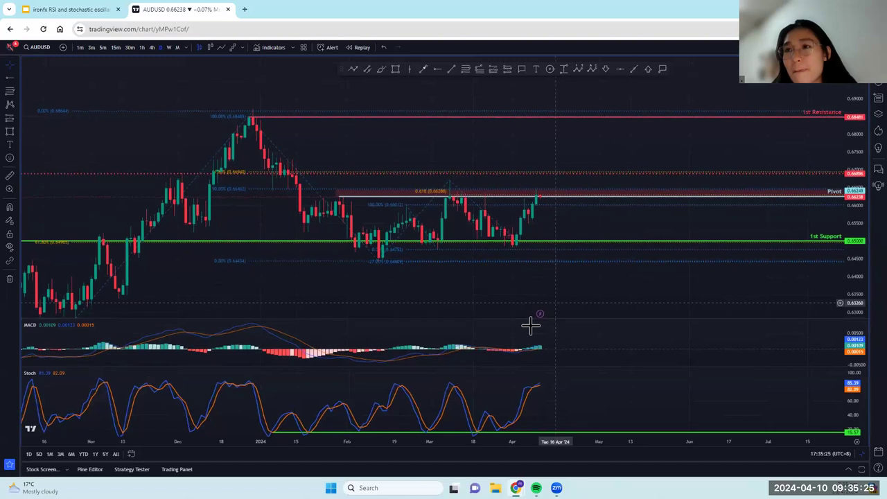
pyautogui.click(42, 326)
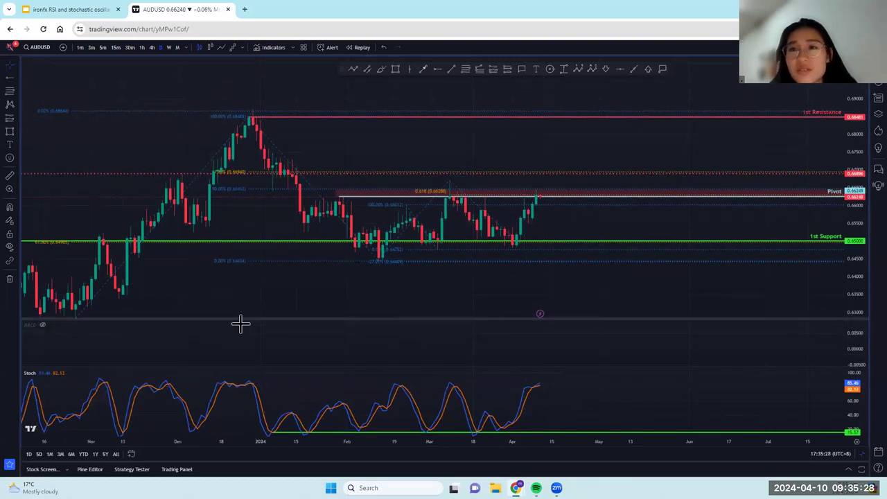
pyautogui.click(73, 325)
pyautogui.moveTo(214, 326); pyautogui.dragTo(210, 314)
pyautogui.moveTo(502, 356); pyautogui.dragTo(497, 297)
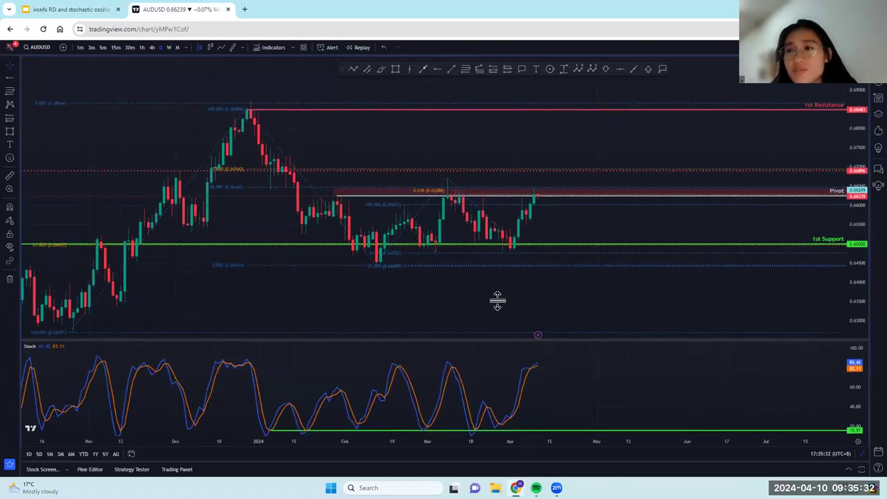
# - Draw a trend line under the price connecting the 14 February 2024 low to the early March low at about 0.6494
pyautogui.scroll(1, 639, 267)
pyautogui.moveTo(639, 267); pyautogui.dragTo(654, 268)
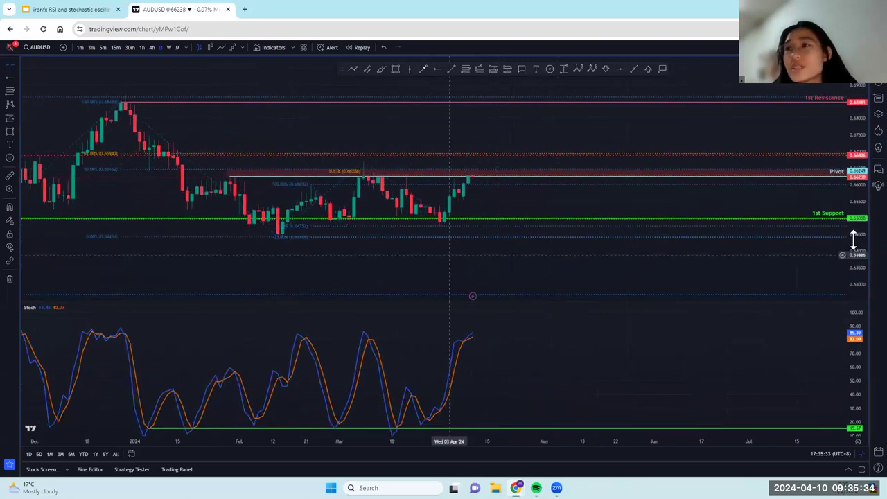
pyautogui.moveTo(857, 239); pyautogui.dragTo(862, 168)
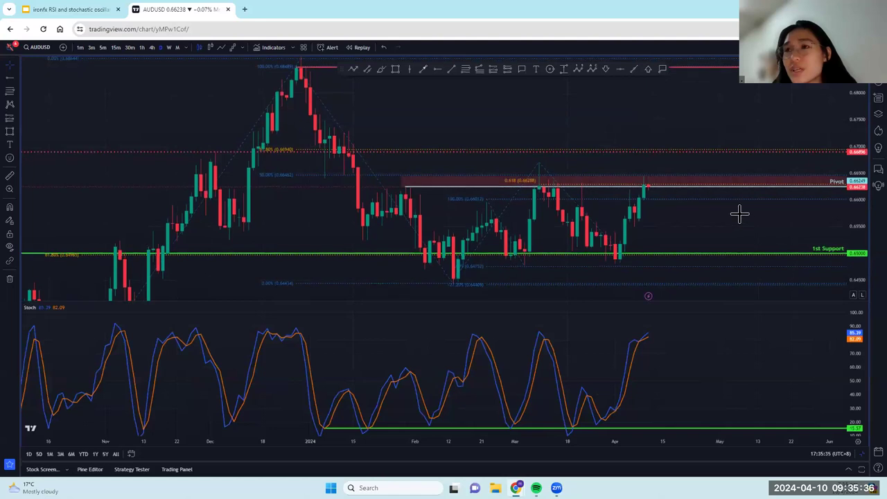
pyautogui.click(451, 69)
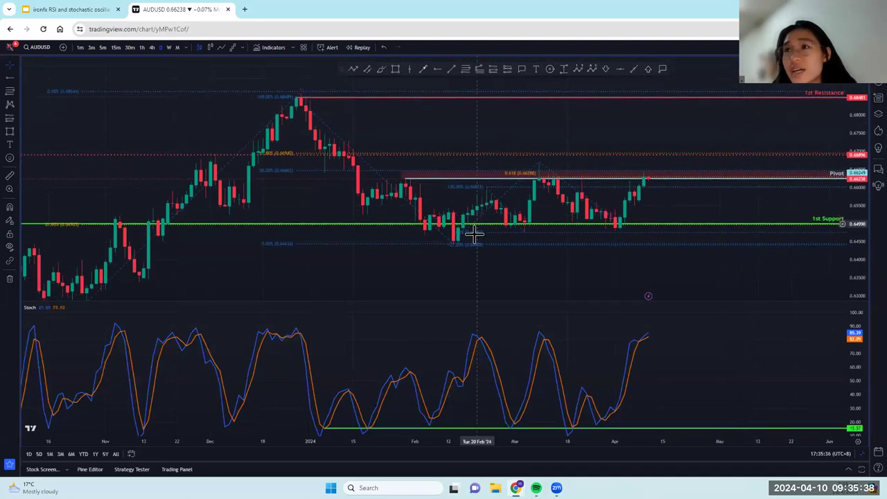
pyautogui.click(457, 241)
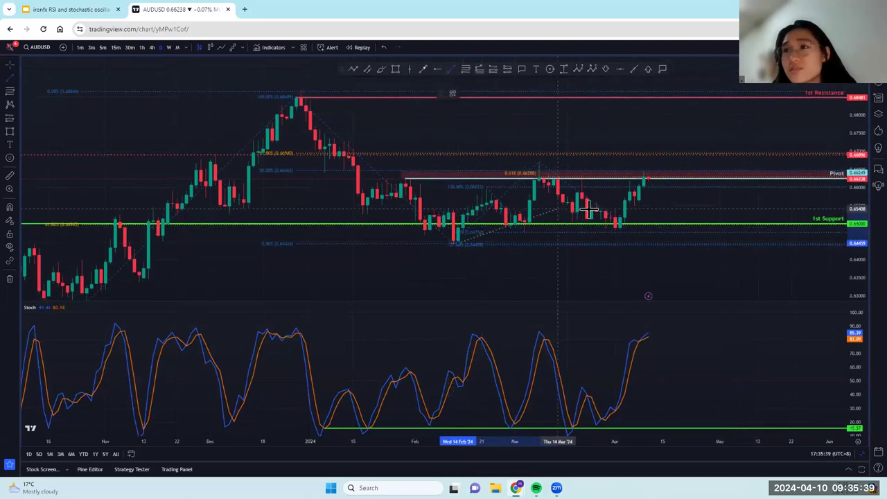
pyautogui.click(529, 225)
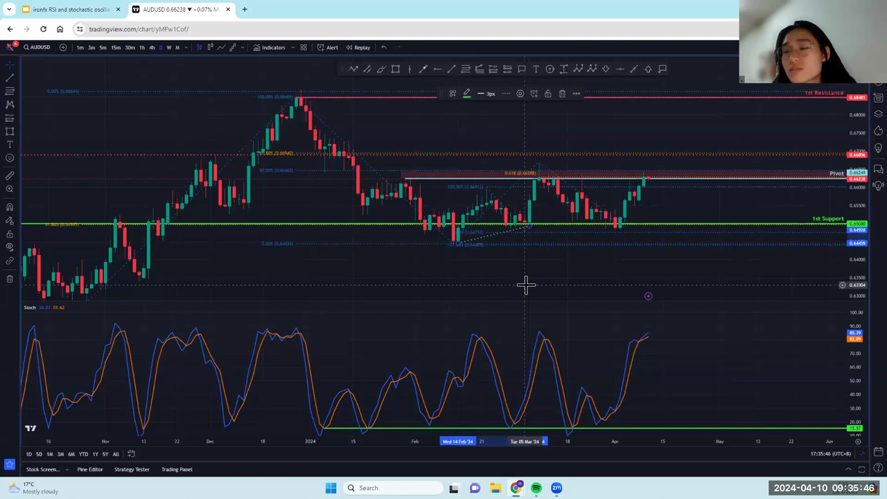
pyautogui.moveTo(528, 284); pyautogui.dragTo(502, 285)
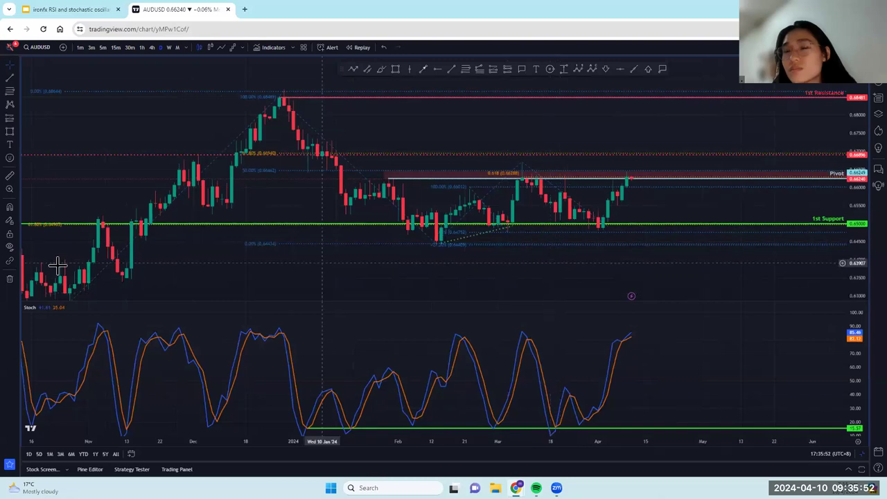
# - Set the Stochastic %K Length to 21 and delete the green horizontal ray from its pane
pyautogui.click(52, 308)
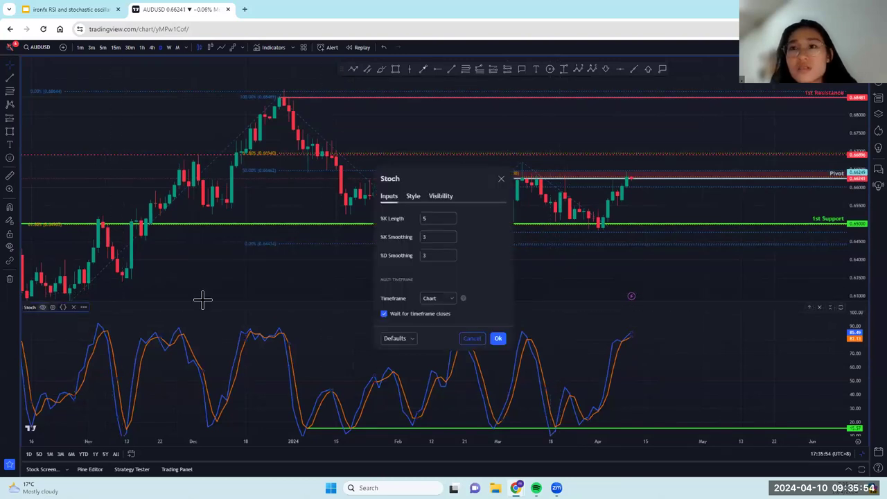
pyautogui.write('21')
pyautogui.click(497, 338)
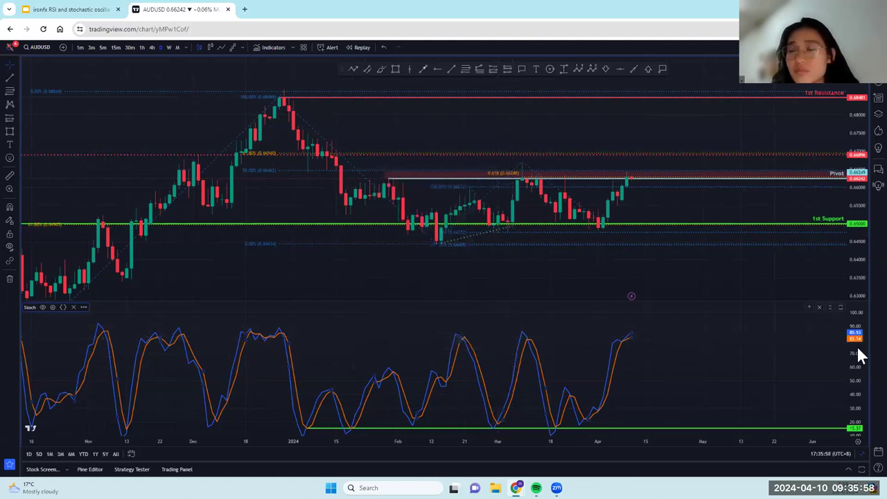
pyautogui.click(309, 414)
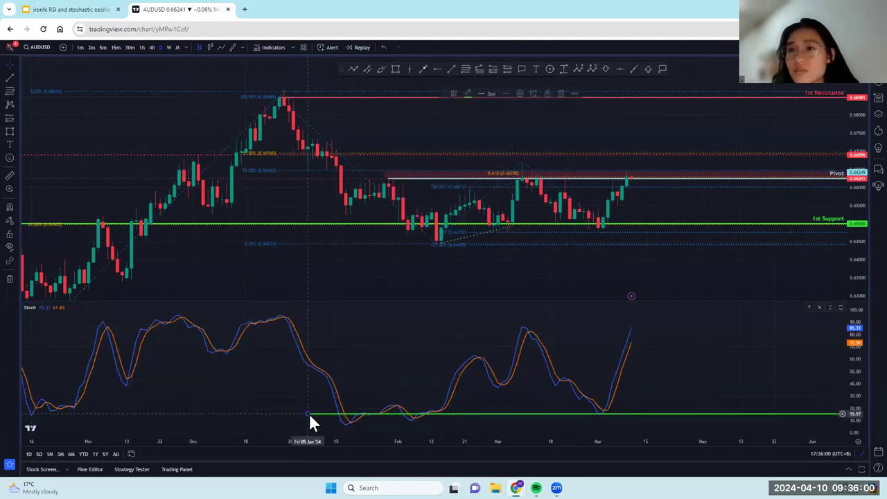
pyautogui.press('Delete')
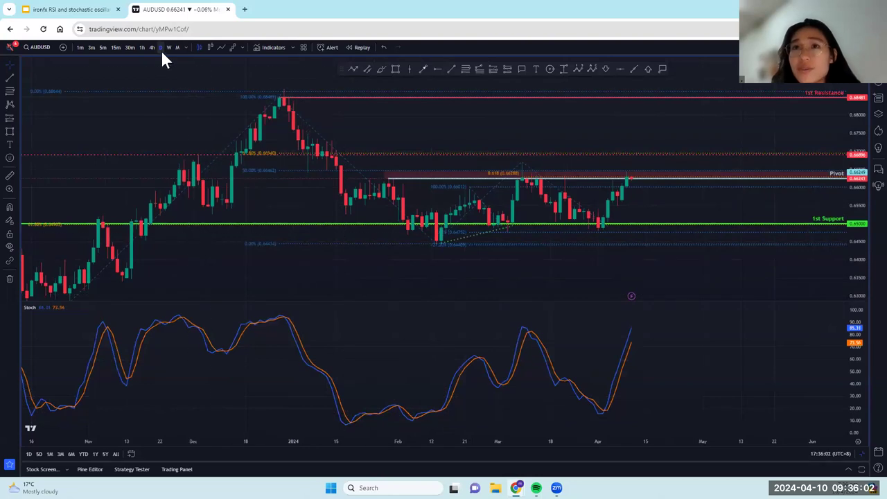
# - Enlarge the price pane and place vertical lines at the 4 March 2024 and 2 April 2024 lows
pyautogui.moveTo(436, 300); pyautogui.dragTo(433, 342)
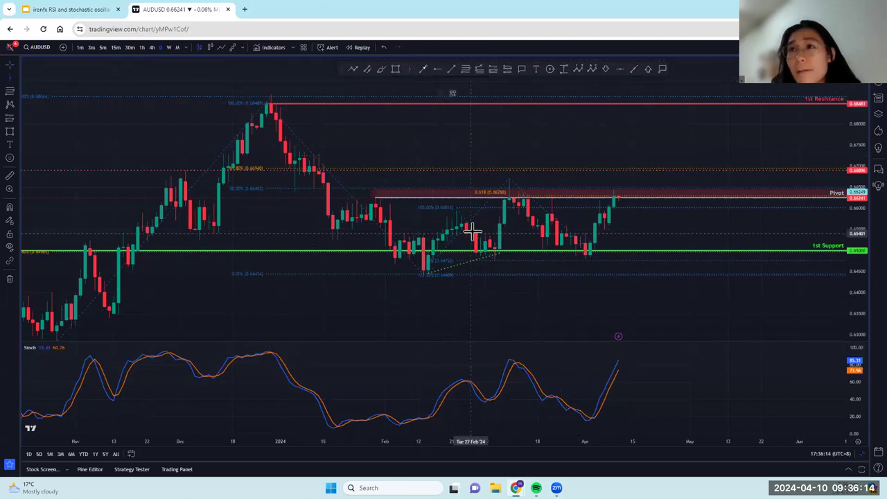
pyautogui.click(491, 221)
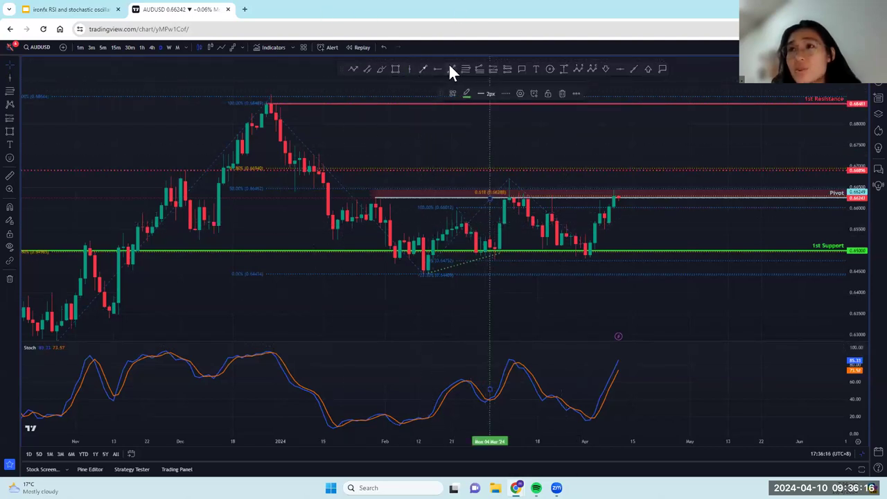
pyautogui.click(406, 68)
pyautogui.click(586, 244)
pyautogui.click(590, 241)
pyautogui.moveTo(584, 154); pyautogui.dragTo(588, 154)
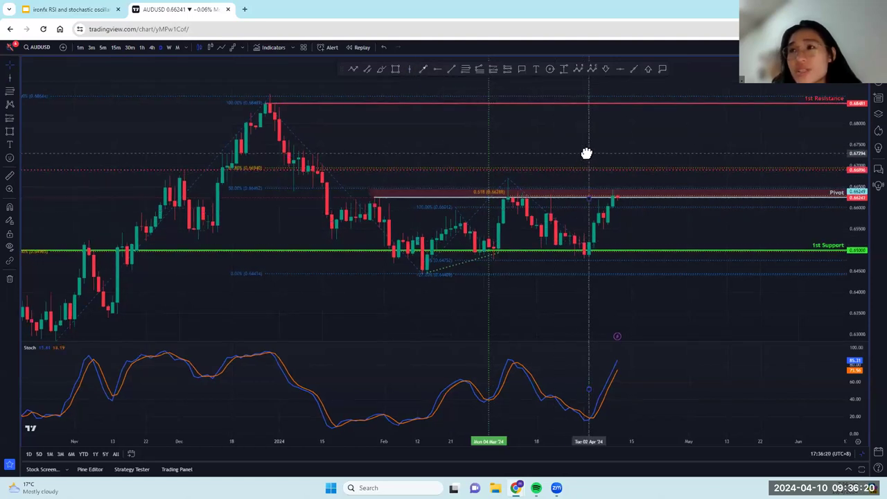
# - Try to draw a trend line joining the price lows at the 4 March and 2 April vertical lines
pyautogui.click(450, 70)
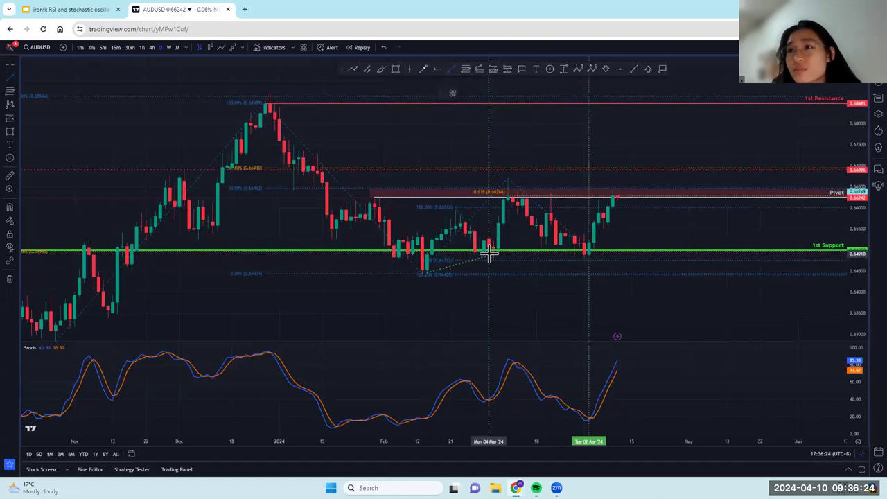
pyautogui.click(588, 254)
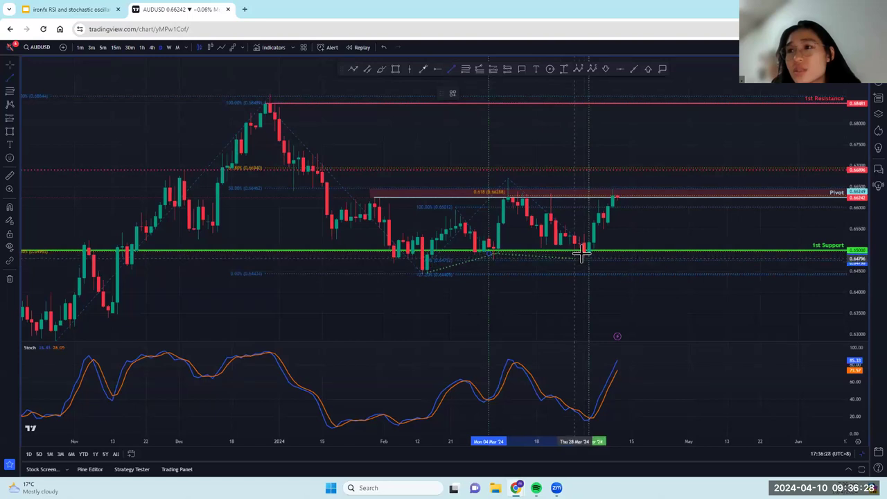
pyautogui.scroll(3, 684, 293)
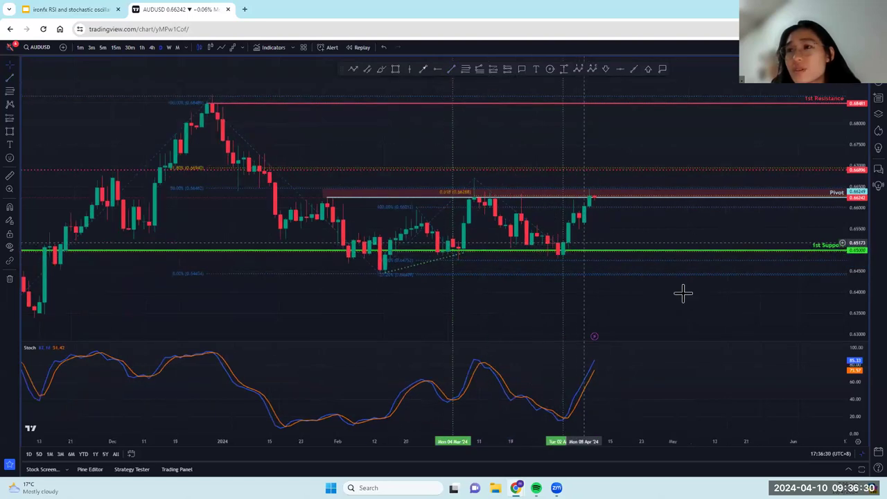
# - Draw a trend line under the Stochastic lows from 4 March to 2 April 2024 and colour it red
pyautogui.moveTo(847, 294); pyautogui.dragTo(847, 270)
pyautogui.moveTo(647, 238); pyautogui.dragTo(655, 224)
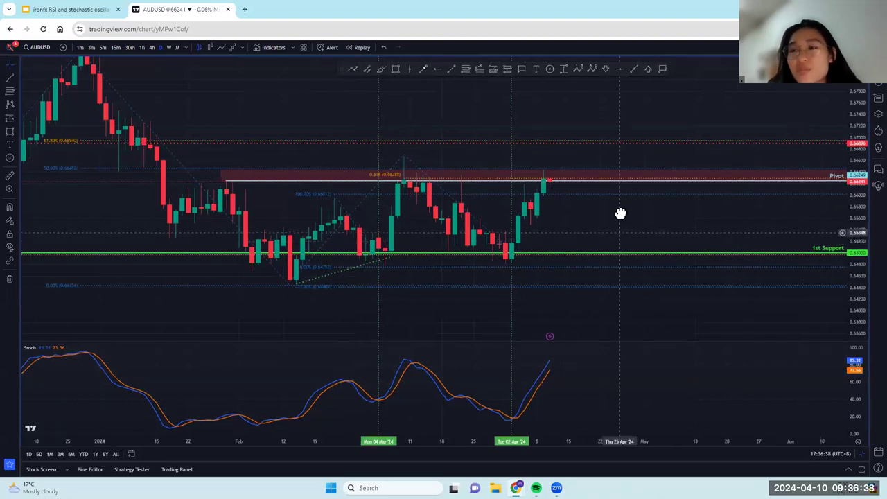
pyautogui.moveTo(619, 231); pyautogui.dragTo(620, 210)
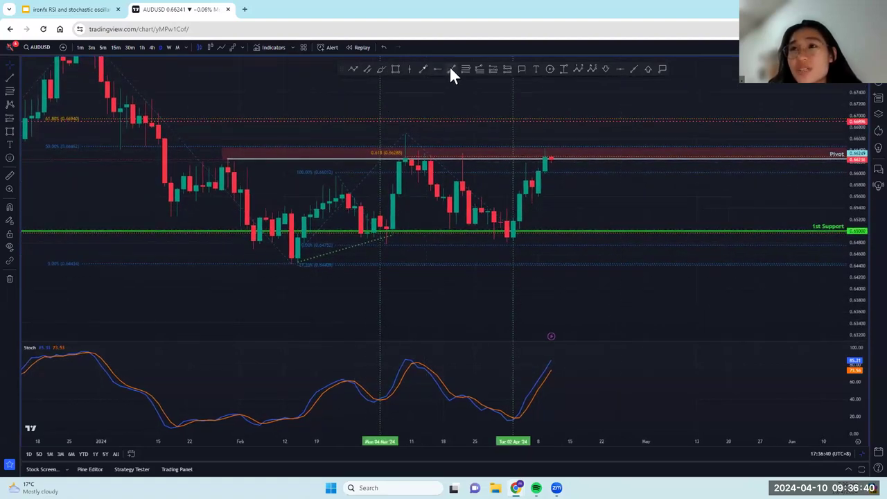
pyautogui.moveTo(380, 403); pyautogui.dragTo(513, 419)
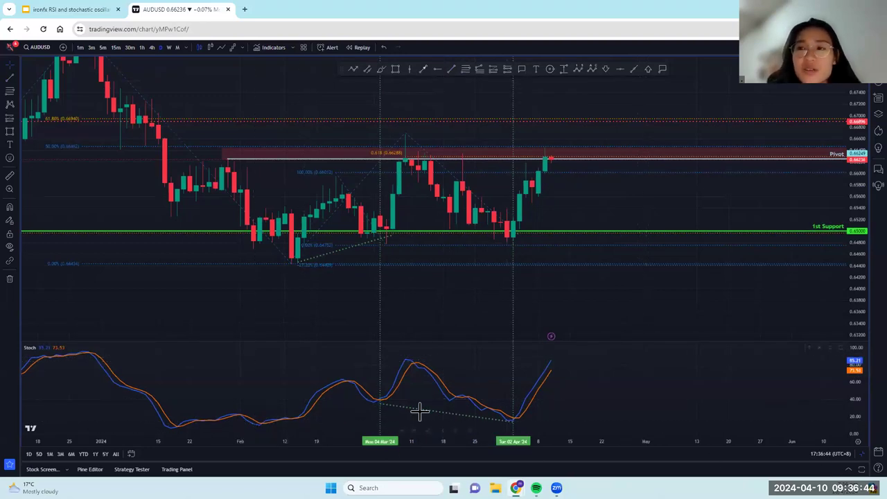
pyautogui.click(402, 406)
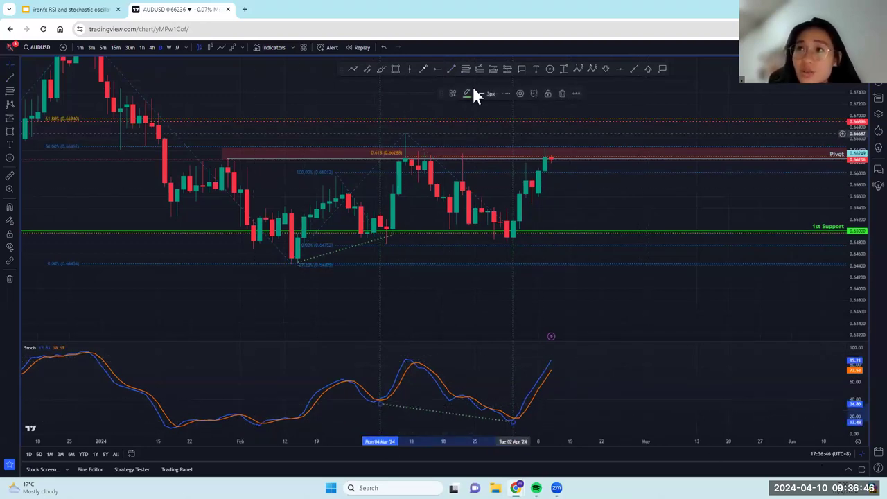
pyautogui.click(467, 93)
pyautogui.click(468, 129)
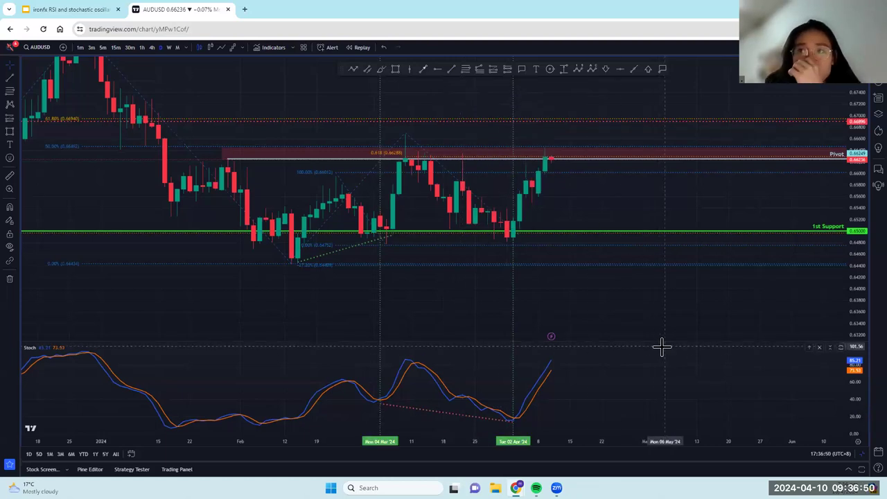
pyautogui.moveTo(671, 310); pyautogui.dragTo(643, 308)
pyautogui.moveTo(562, 211); pyautogui.dragTo(556, 220)
pyautogui.click(438, 70)
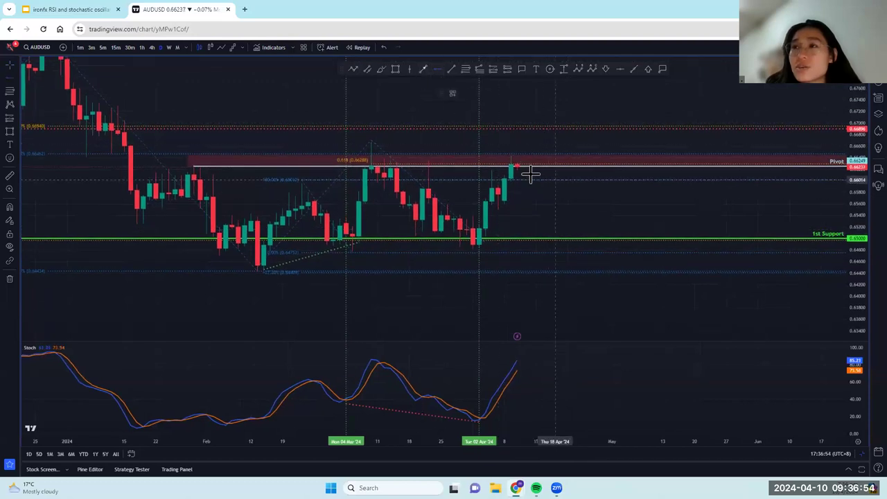
pyautogui.click(530, 174)
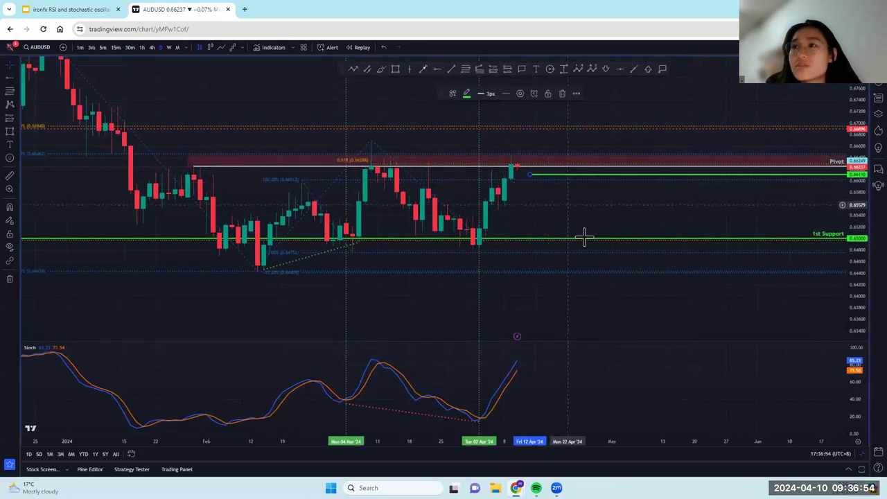
pyautogui.click(562, 93)
# - Draw an arrow falling from below the pivot at 12 April 2024 towards the 1st Support at 22 April, and colour it red
pyautogui.click(425, 69)
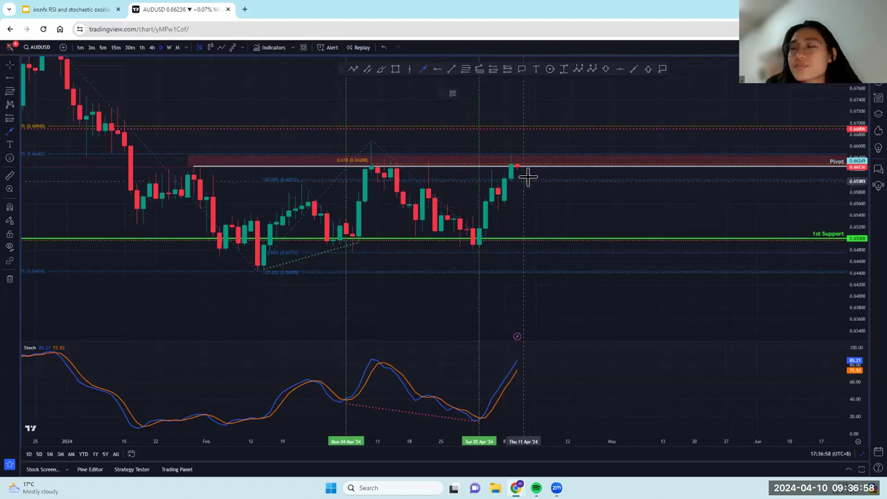
pyautogui.click(531, 177)
pyautogui.click(567, 224)
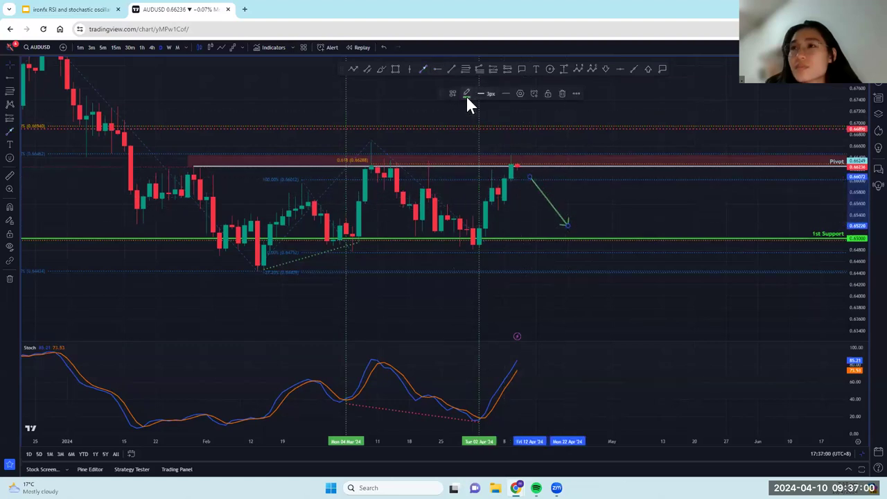
pyautogui.click(467, 94)
pyautogui.click(494, 200)
pyautogui.scroll(-4, 596, 305)
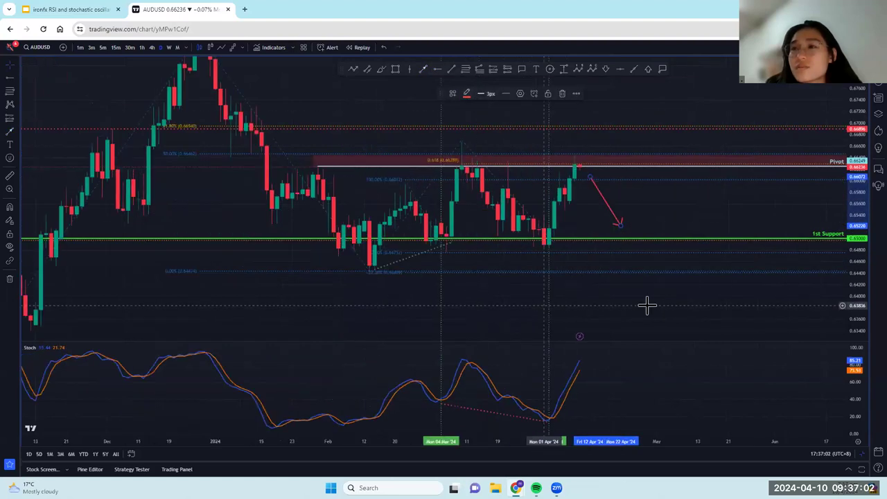
pyautogui.moveTo(854, 221); pyautogui.dragTo(854, 262)
pyautogui.moveTo(727, 299); pyautogui.dragTo(723, 309)
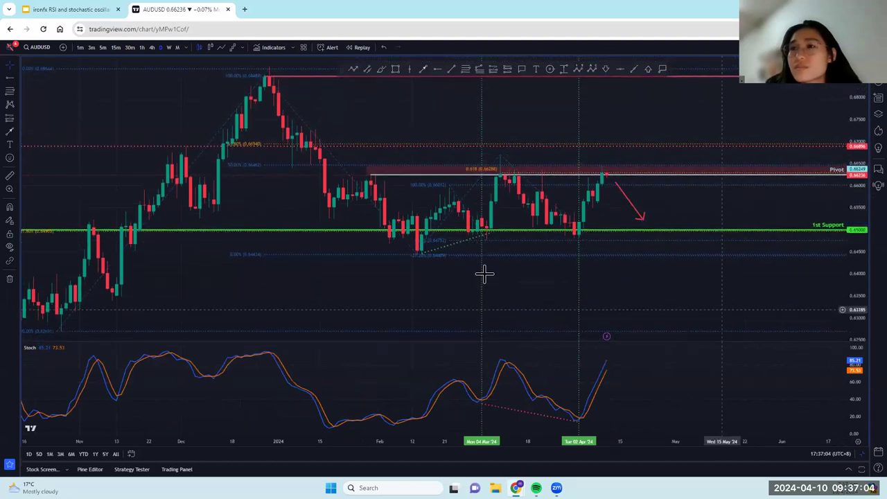
# - Remove the green dotted trend line under the price lows between 14 February and 5 March 2024
pyautogui.click(439, 257)
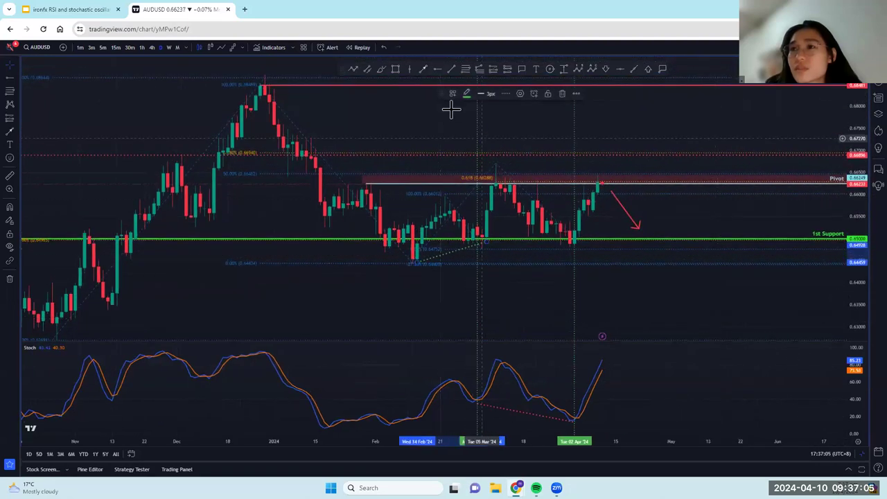
pyautogui.click(543, 114)
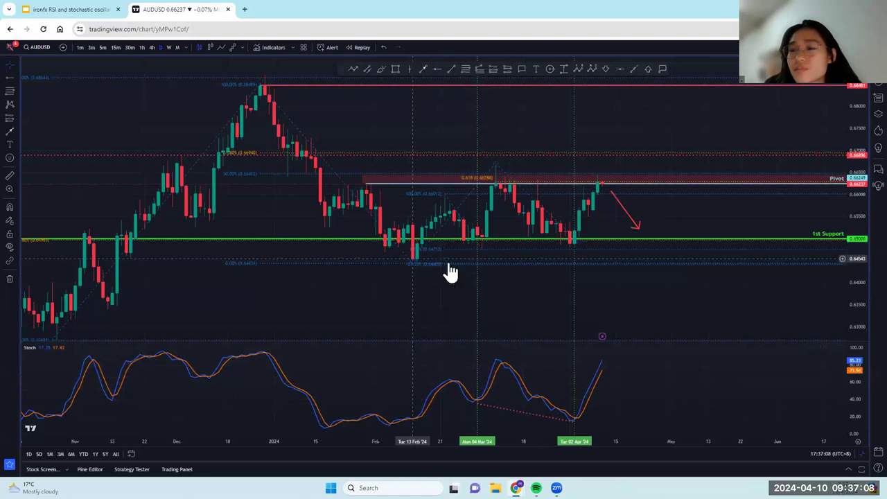
pyautogui.moveTo(544, 308); pyautogui.dragTo(540, 309)
# - Check the stochastic oscillator slide in the presentation and the Stoch indicator's input settings on the TradingView chart
pyautogui.click(77, 9)
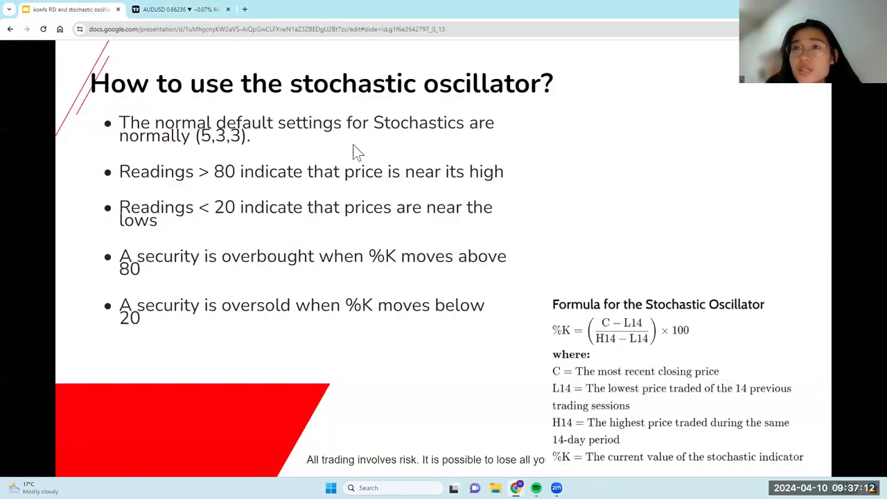
pyautogui.click(176, 8)
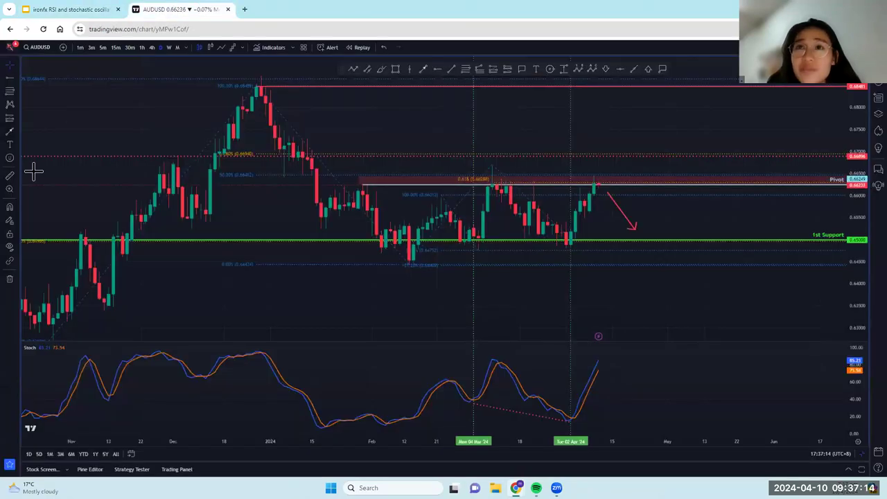
pyautogui.click(53, 347)
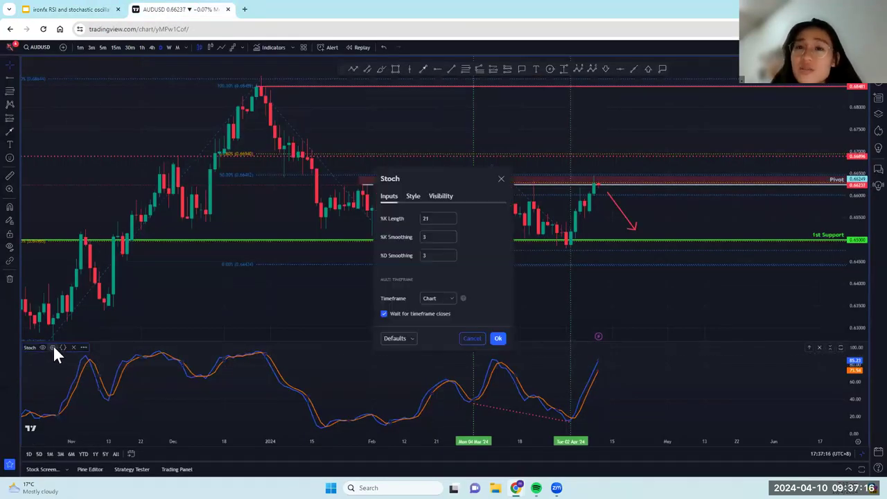
pyautogui.click(500, 181)
# - Examine the AUDUSD price swings and Stochastic history back through 2023 for earlier divergences
pyautogui.scroll(-2, 353, 212)
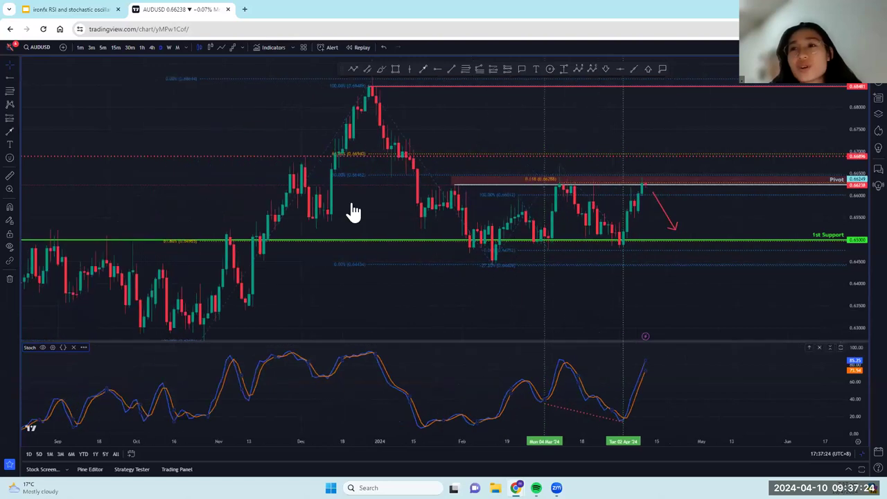
pyautogui.scroll(-2, 500, 292)
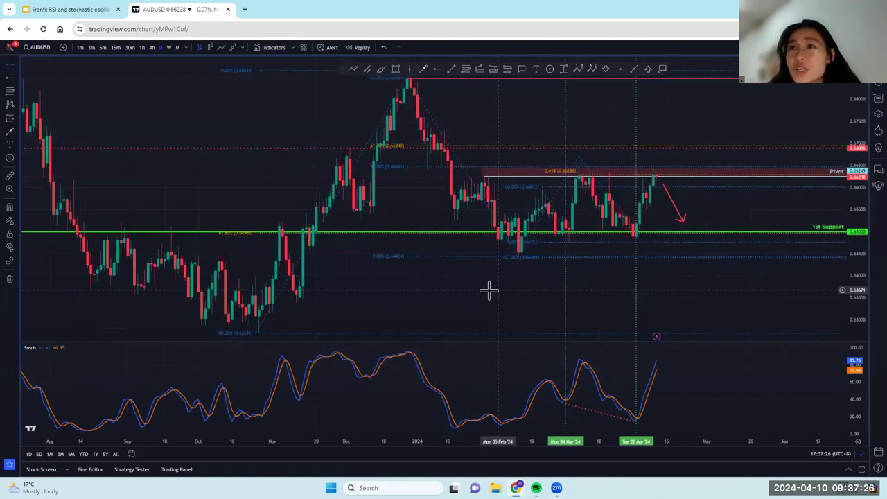
pyautogui.scroll(1, 783, 311)
pyautogui.scroll(-2, 697, 311)
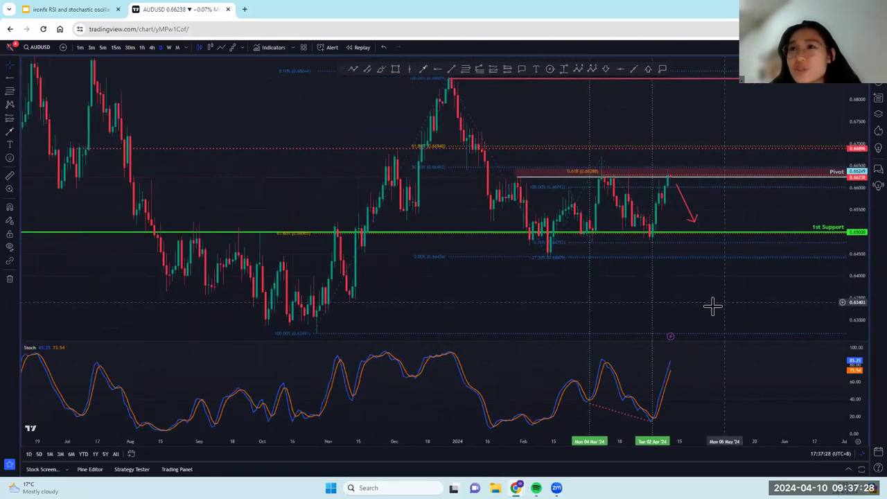
pyautogui.moveTo(725, 302); pyautogui.dragTo(713, 305)
pyautogui.moveTo(855, 144); pyautogui.dragTo(858, 201)
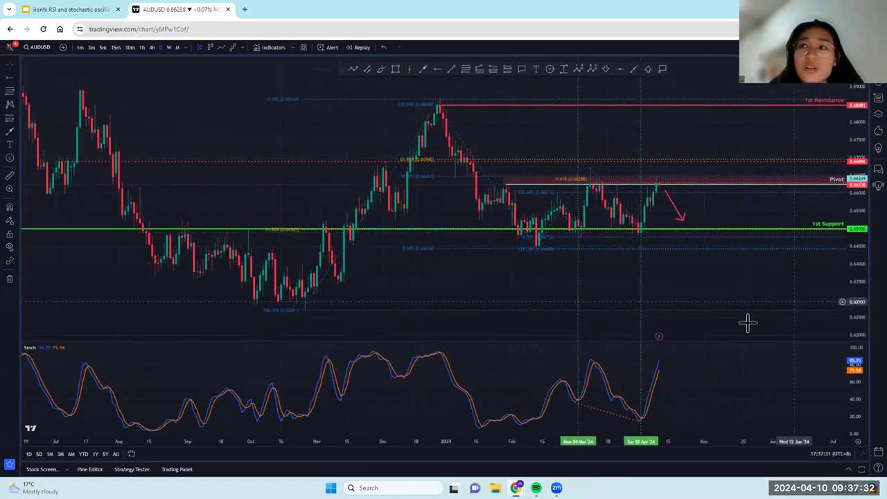
pyautogui.scroll(-4, 699, 298)
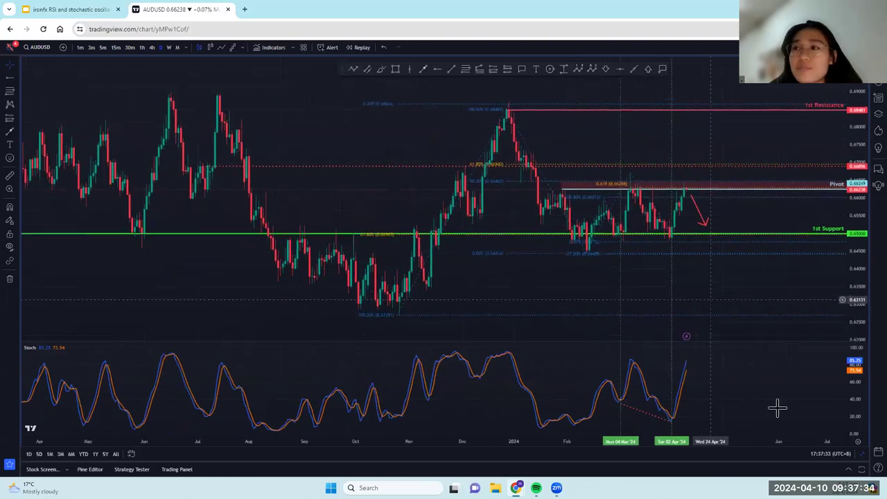
pyautogui.scroll(1, 739, 339)
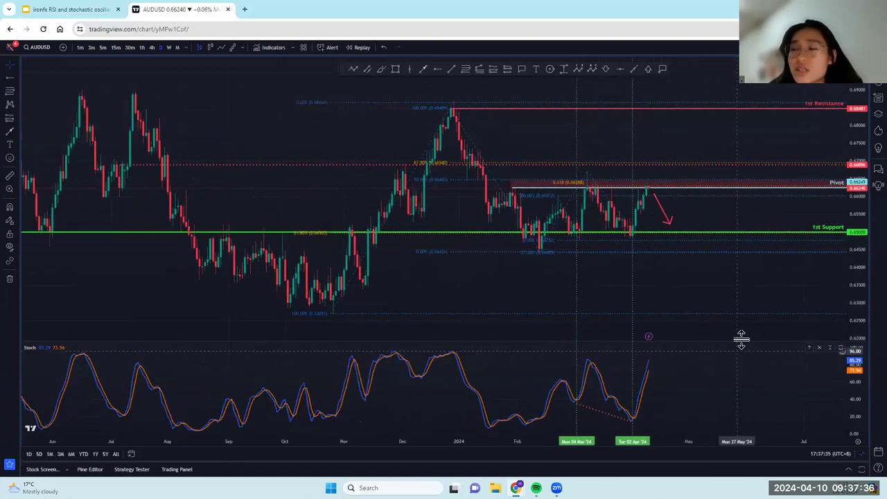
pyautogui.scroll(1, 694, 354)
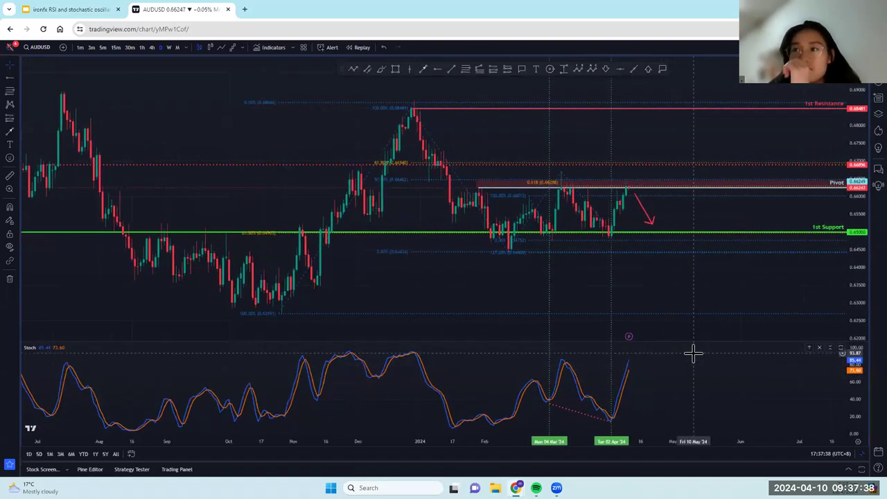
pyautogui.moveTo(721, 283); pyautogui.dragTo(695, 281)
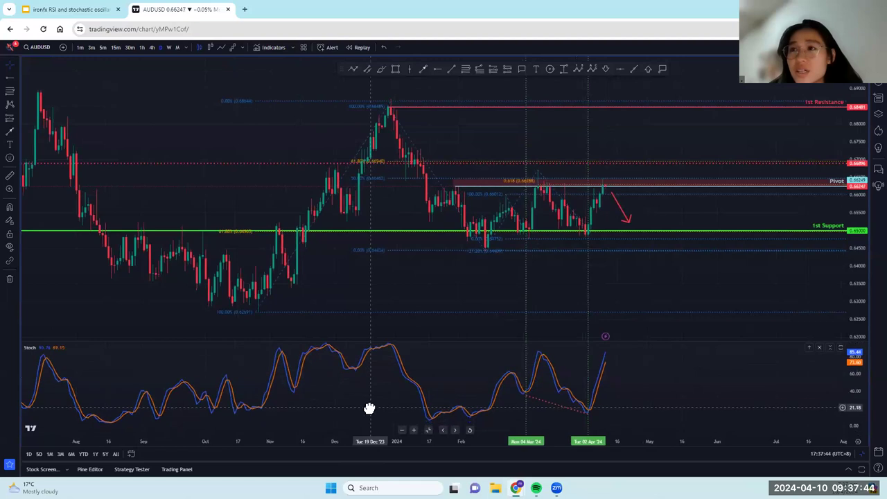
# - Place vertical lines at the 7 September 2023 and 4 October 2023 price lows
pyautogui.moveTo(456, 256); pyautogui.dragTo(500, 249)
pyautogui.hscroll(-5, 356, 386)
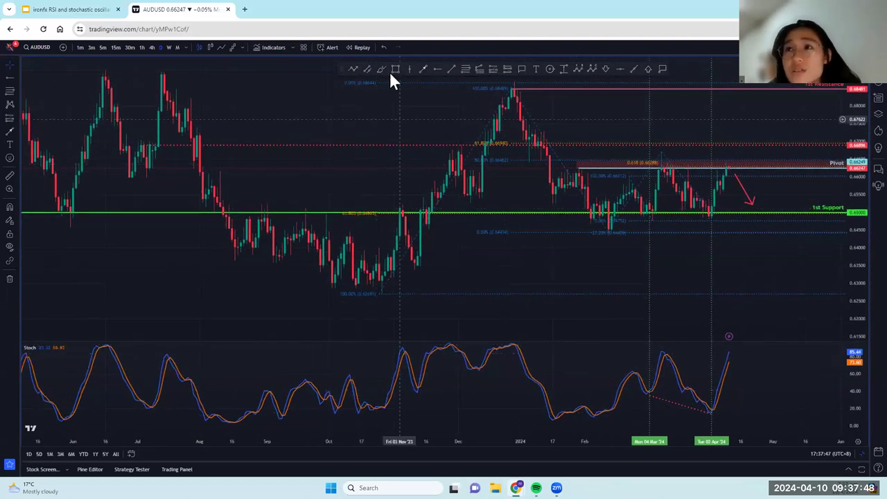
pyautogui.click(279, 232)
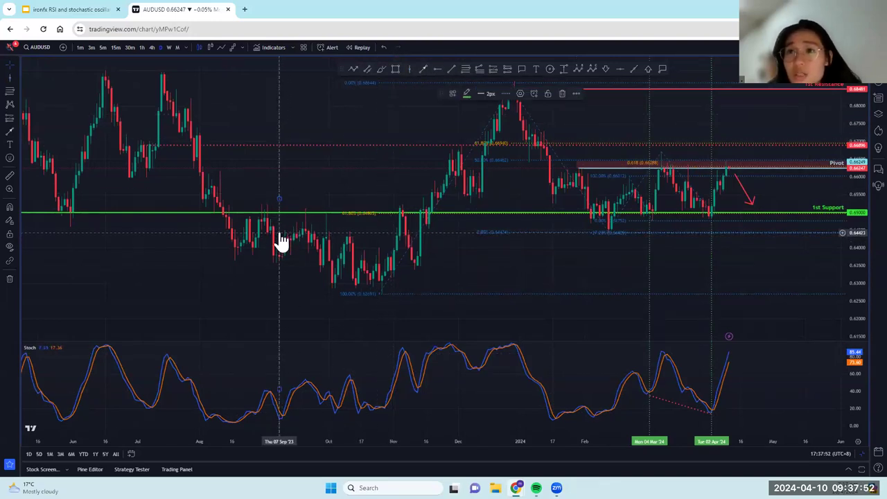
pyautogui.click(410, 69)
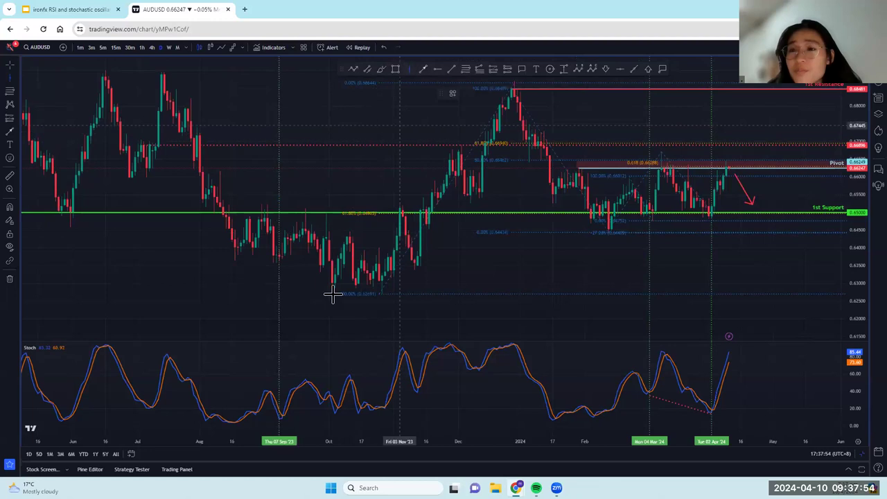
pyautogui.click(334, 299)
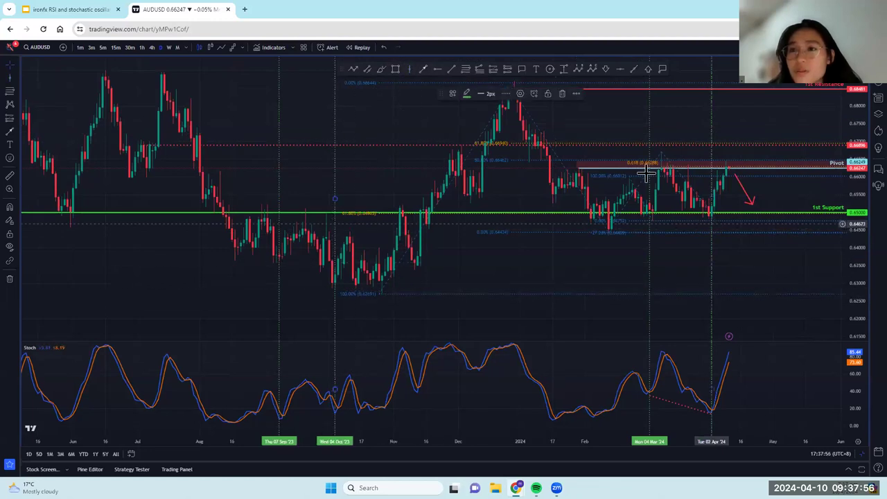
# - Draw a falling trend line under the price lows from 6 September to 3 October 2023
pyautogui.click(451, 68)
pyautogui.click(276, 261)
pyautogui.click(330, 292)
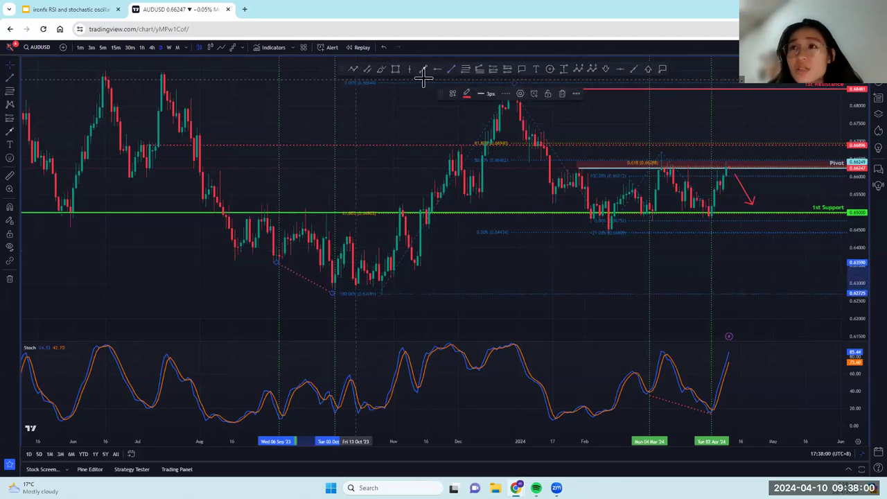
# - Draw a rising trend line under the Stochastic lows from 8 September to 3 October 2023 and colour it green
pyautogui.click(282, 419)
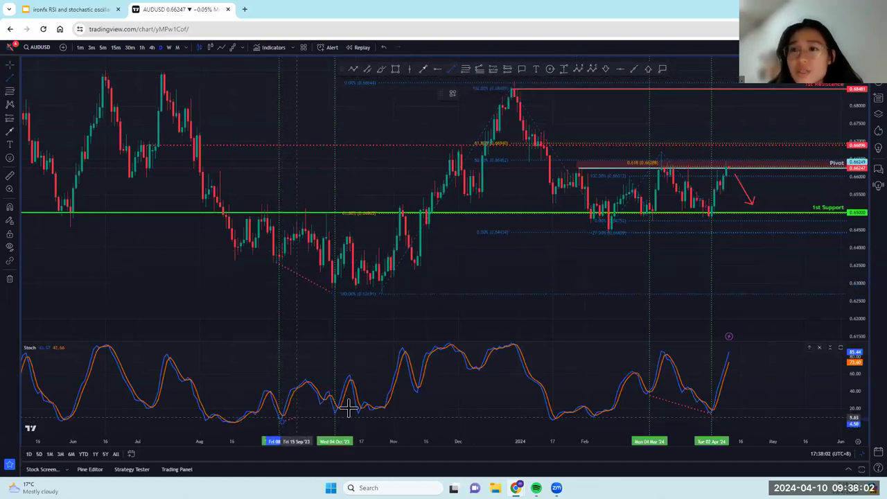
pyautogui.click(334, 410)
pyautogui.click(468, 97)
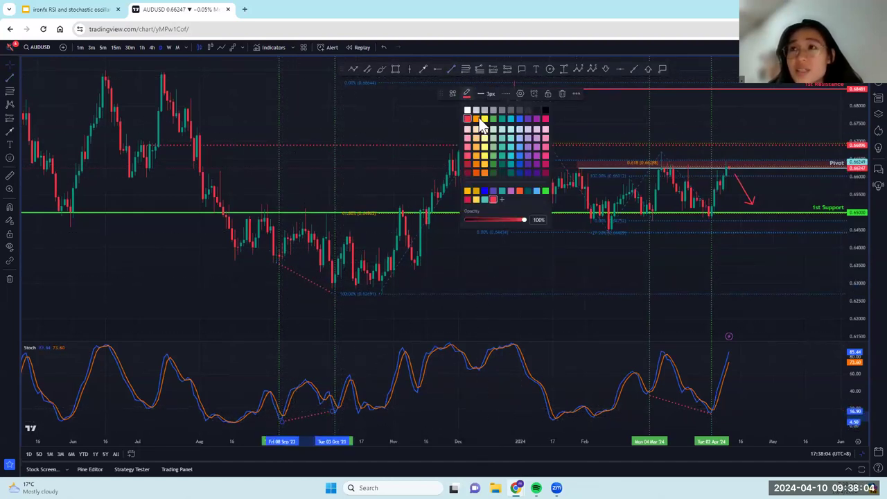
pyautogui.click(493, 118)
pyautogui.moveTo(496, 258); pyautogui.dragTo(528, 255)
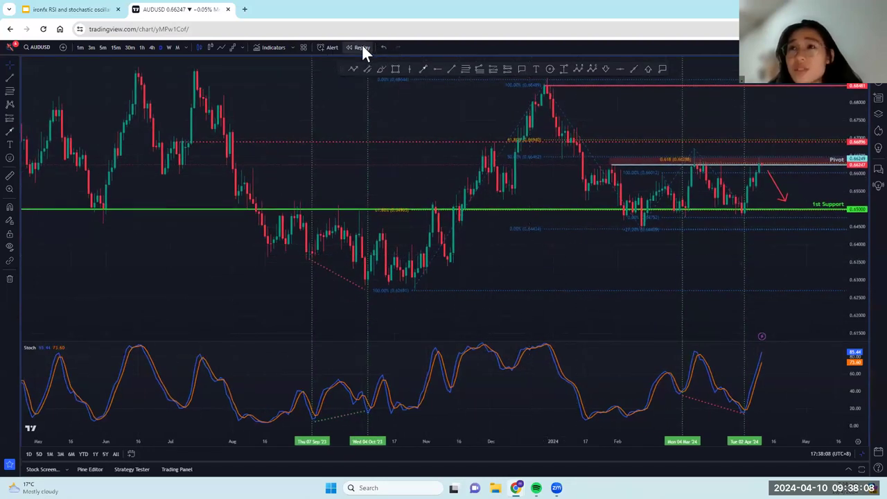
# - Replay the daily bars from October 2023 to review price action after the Stochastic divergence, and exit the replay
pyautogui.click(362, 47)
pyautogui.click(385, 266)
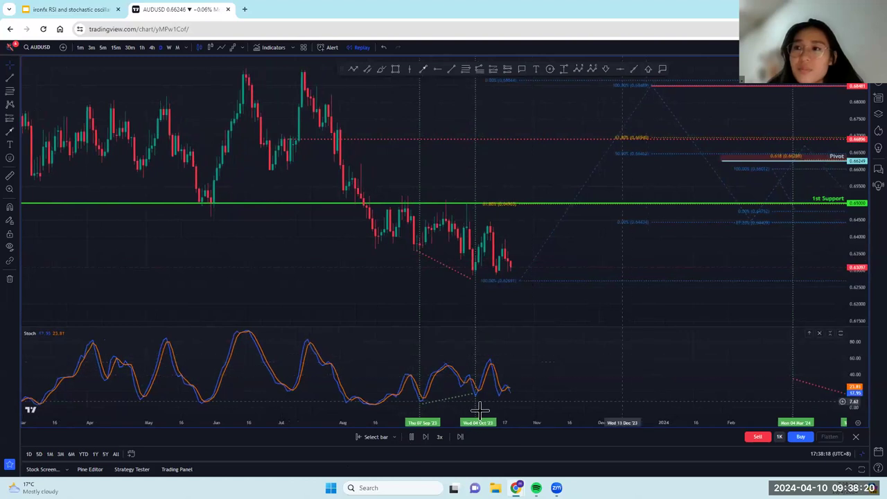
pyautogui.moveTo(690, 301); pyautogui.dragTo(712, 296)
pyautogui.moveTo(347, 292); pyautogui.dragTo(423, 295)
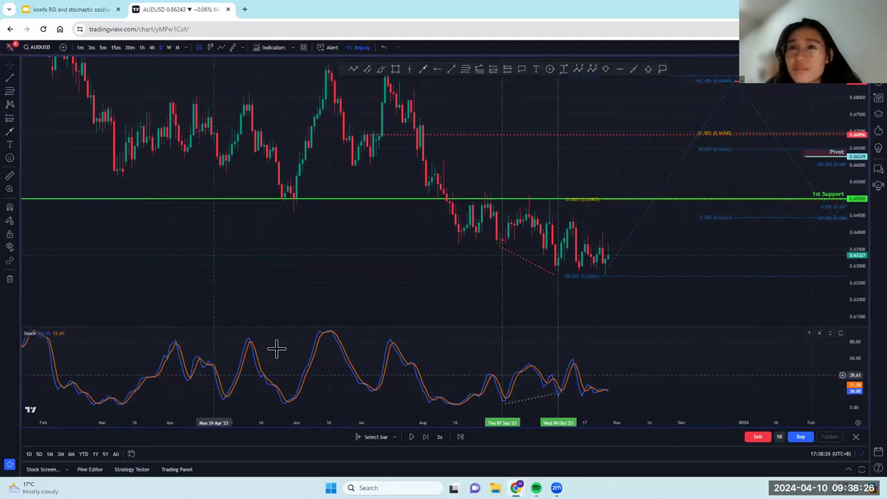
pyautogui.moveTo(323, 297); pyautogui.dragTo(358, 299)
pyautogui.hscroll(6, 626, 287)
pyautogui.moveTo(597, 284); pyautogui.dragTo(596, 285)
pyautogui.click(578, 307)
pyautogui.moveTo(545, 314); pyautogui.dragTo(516, 316)
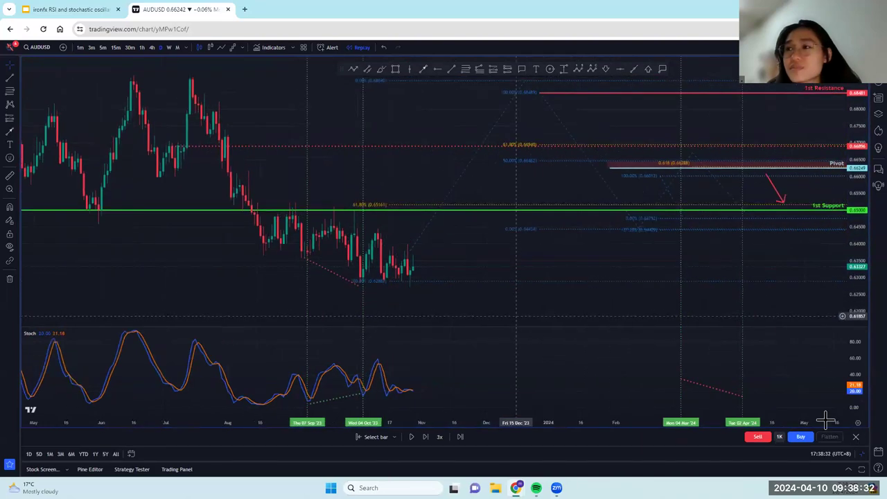
pyautogui.click(855, 437)
pyautogui.click(505, 275)
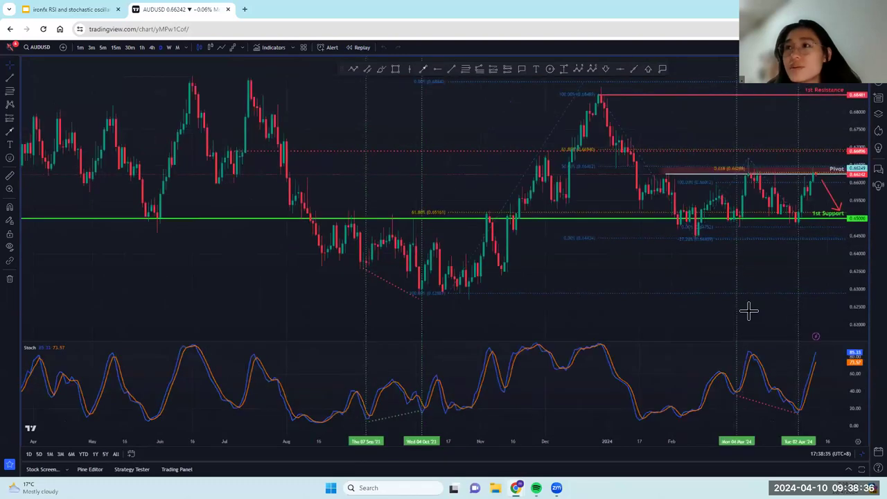
# - Switch the chart symbol from AUDUSD to DXY, the U.S. Dollar Currency Index
pyautogui.moveTo(794, 322); pyautogui.dragTo(441, 323)
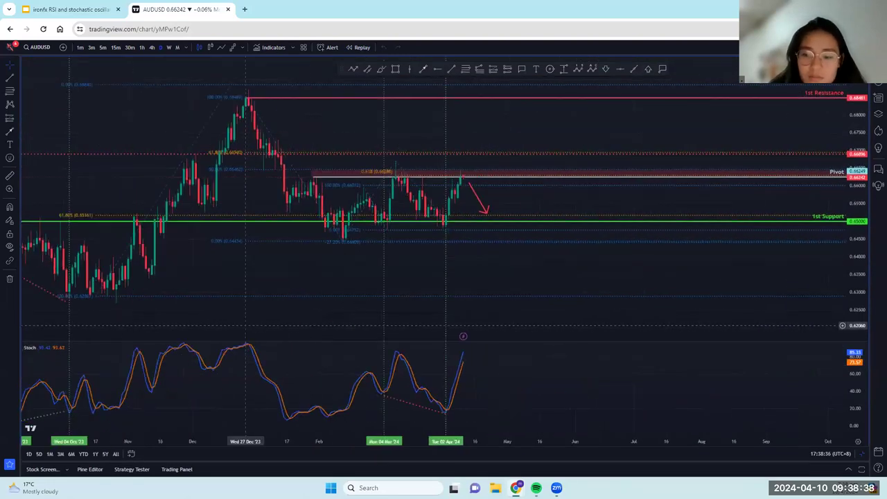
pyautogui.moveTo(738, 326); pyautogui.dragTo(826, 315)
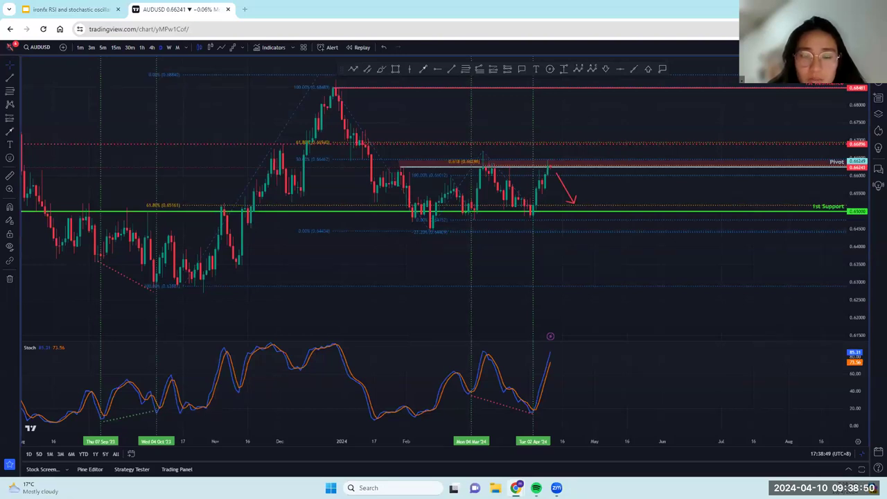
pyautogui.click(43, 50)
pyautogui.press('BackSpace')
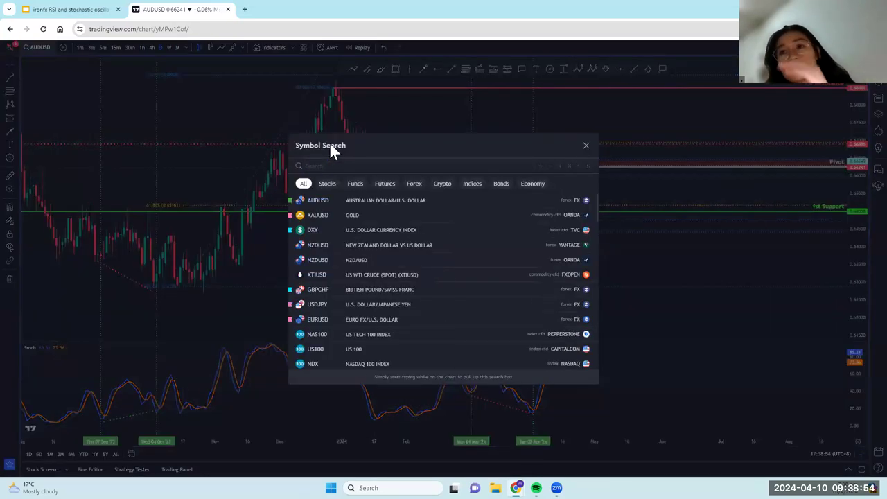
pyautogui.click(361, 233)
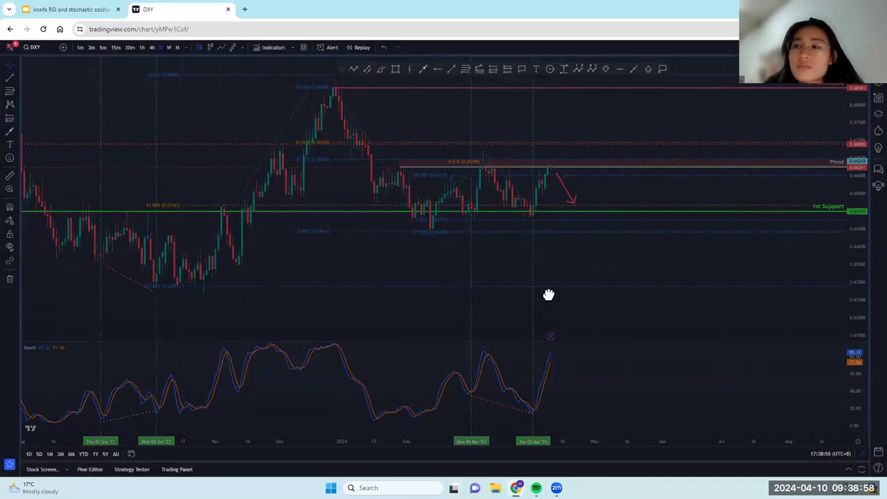
# - Switch the chart from DXY back to AUDUSD using the watchlist
pyautogui.moveTo(528, 296)
pyautogui.mouseDown()
pyautogui.moveTo(586, 299)
pyautogui.moveTo(571, 298)
pyautogui.mouseUp()
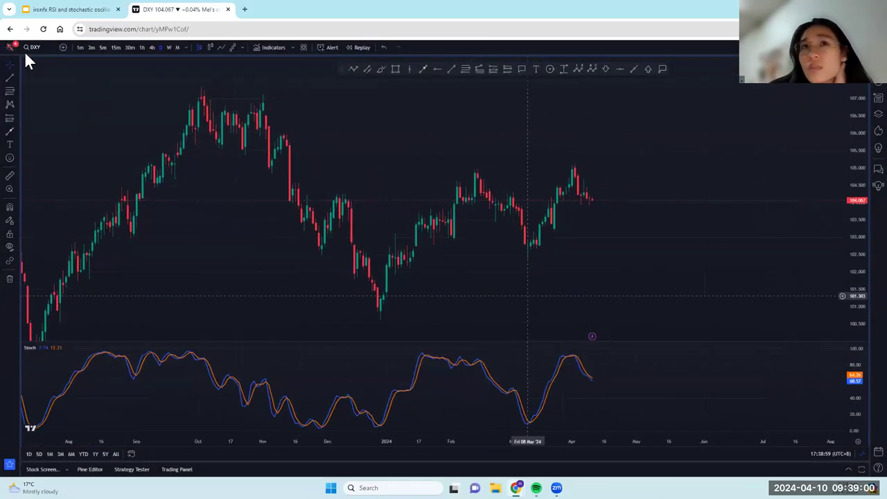
pyautogui.click(36, 47)
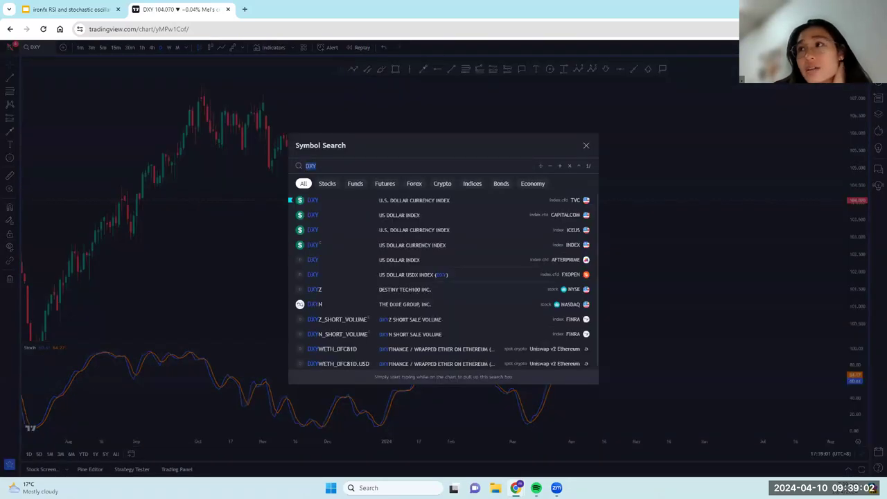
pyautogui.press('Escape')
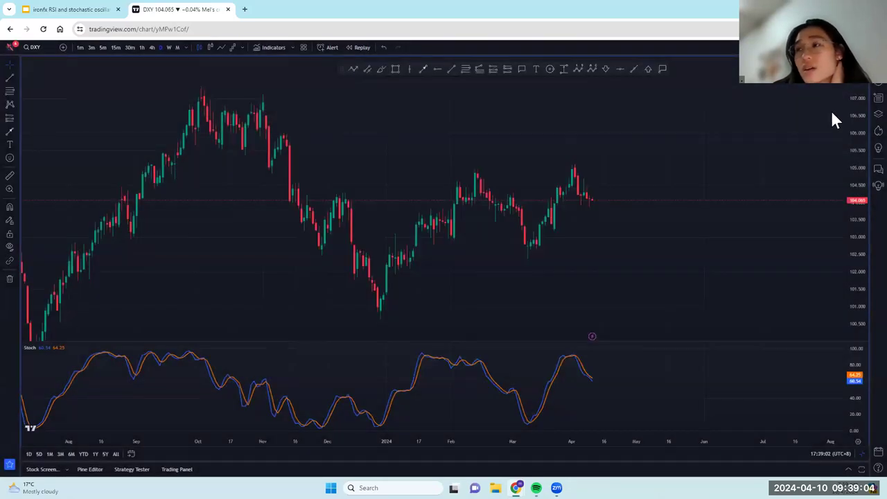
pyautogui.hotkey('alt', 'w')
pyautogui.click(814, 221)
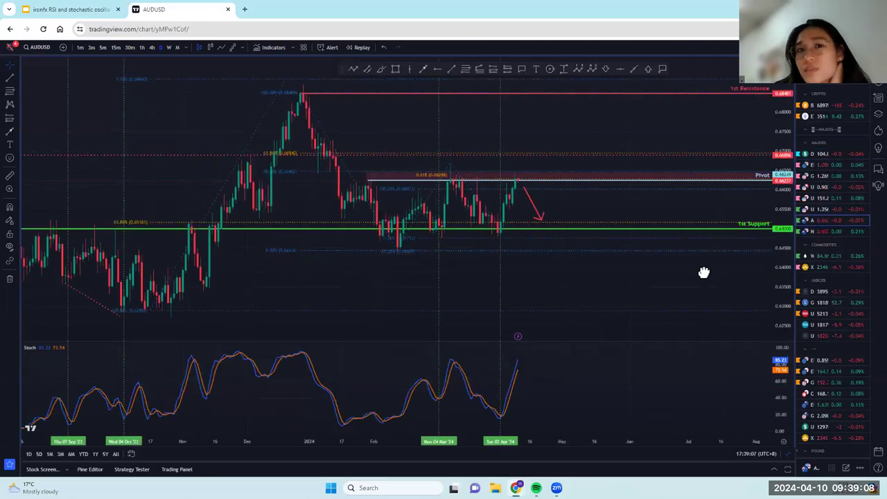
# - Add the Relative Strength Index indicator, enlarge its pane, and remove the Stochastic indicator from the chart
pyautogui.click(270, 47)
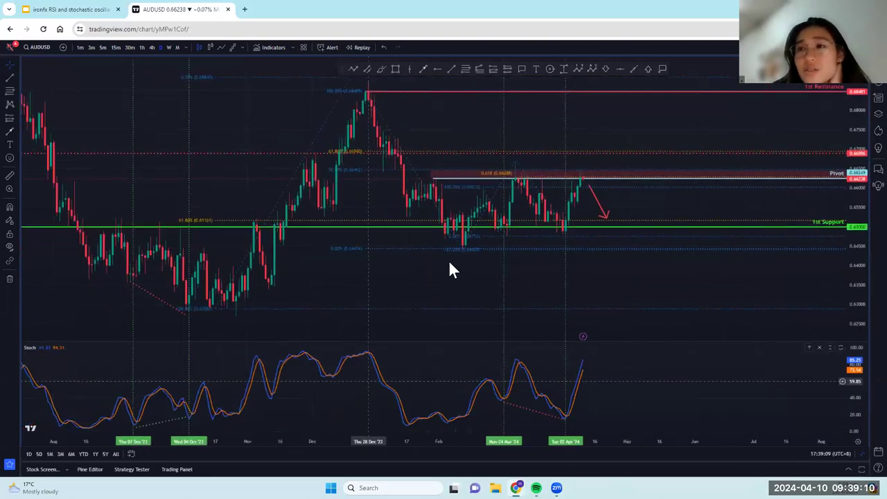
pyautogui.scroll(-2, 458, 292)
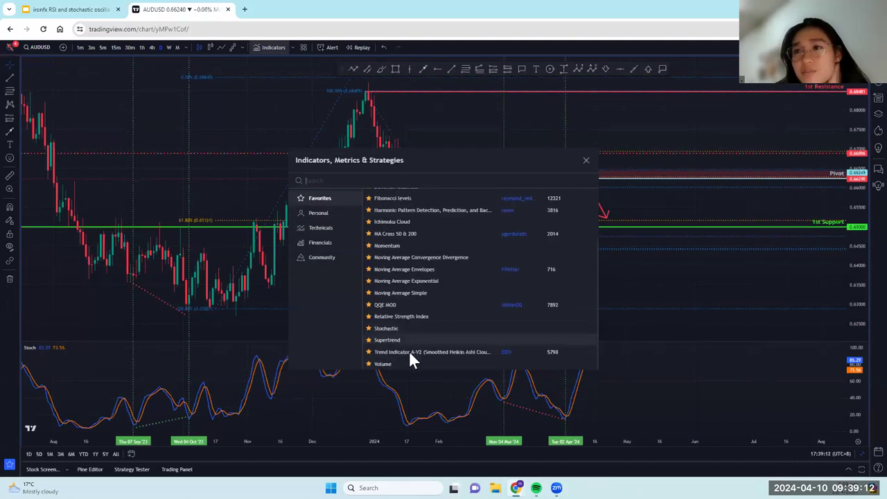
pyautogui.click(401, 317)
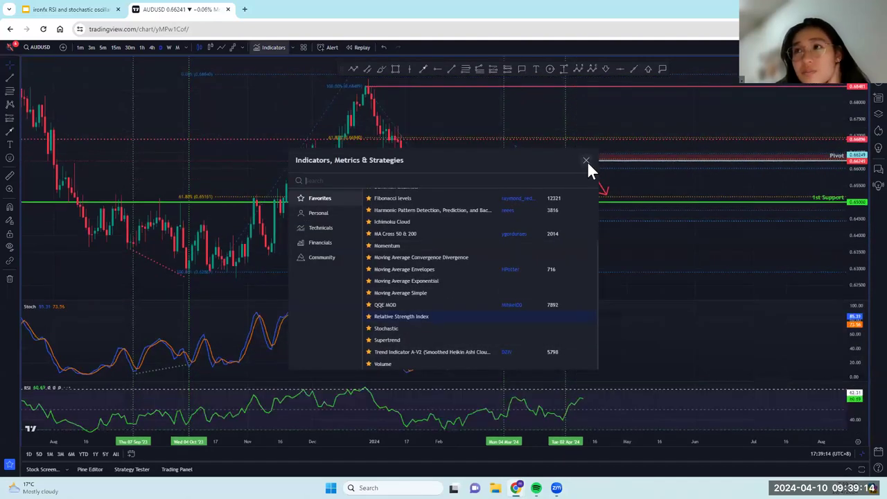
pyautogui.press('Escape')
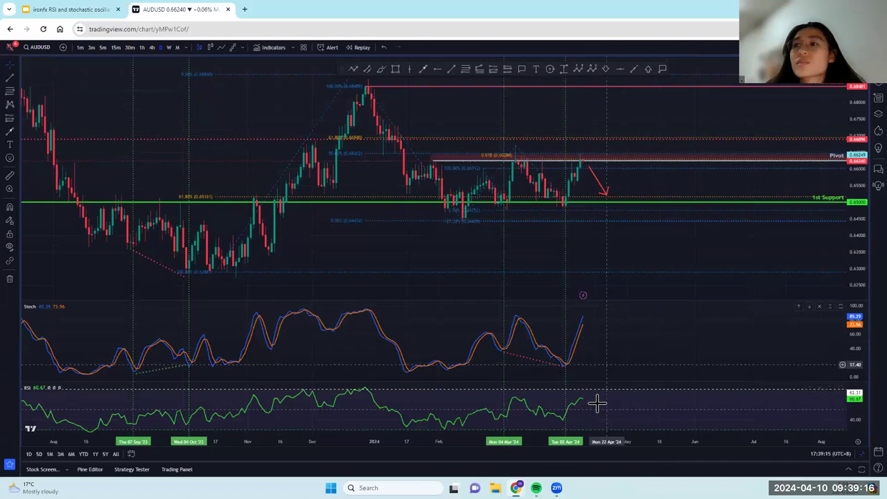
pyautogui.moveTo(595, 380); pyautogui.dragTo(600, 307)
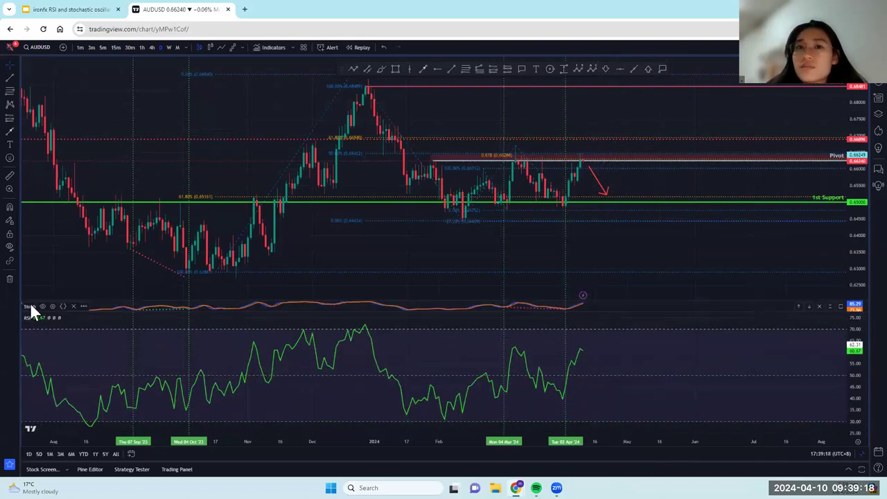
pyautogui.click(73, 305)
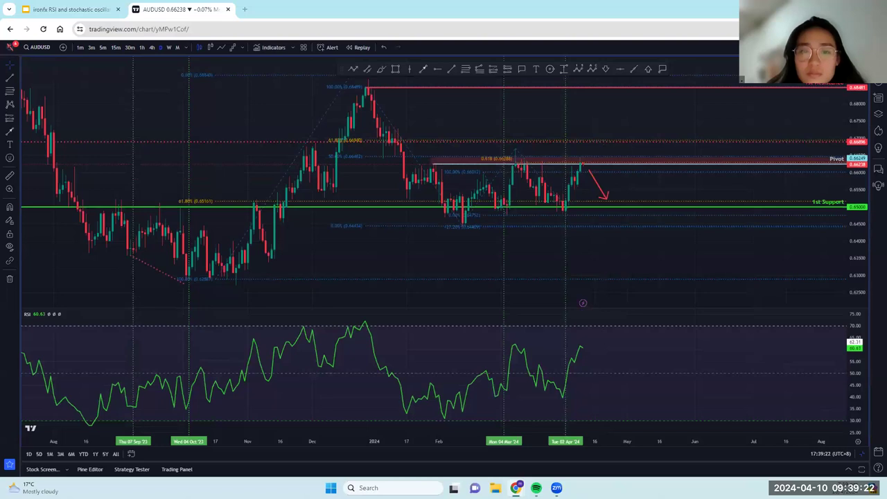
# - Place a green horizontal ray at the 6 September 2023 RSI low to compare it with the October low, and delete the ray
pyautogui.moveTo(433, 284); pyautogui.dragTo(421, 278)
pyautogui.moveTo(650, 351); pyautogui.dragTo(660, 341)
pyautogui.moveTo(534, 393); pyautogui.dragTo(445, 391)
pyautogui.moveTo(564, 386); pyautogui.dragTo(566, 391)
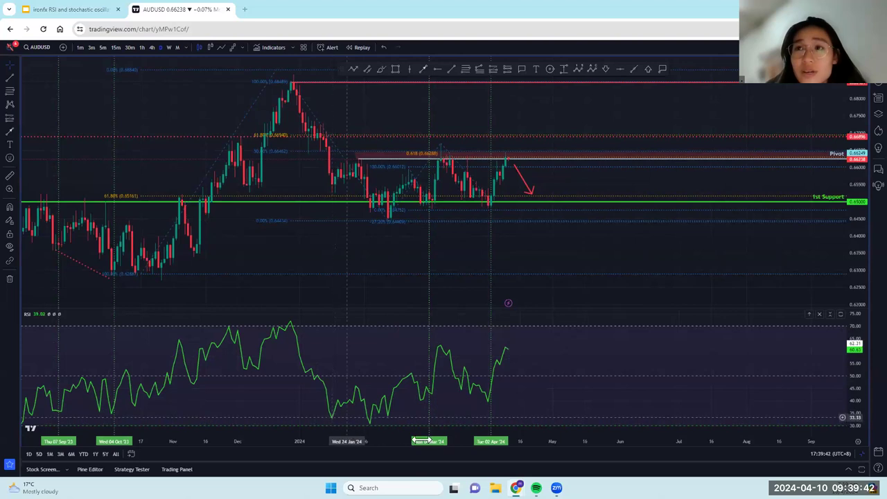
pyautogui.hscroll(-5, 551, 289)
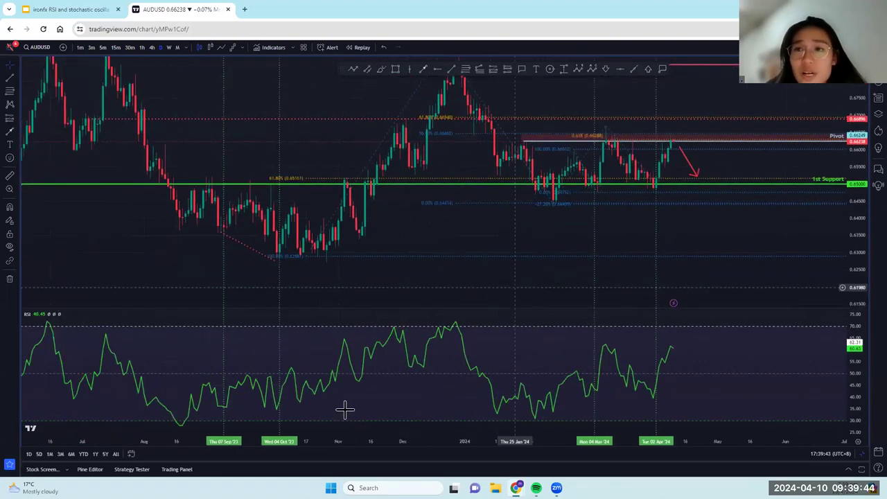
pyautogui.hscroll(-1, 344, 410)
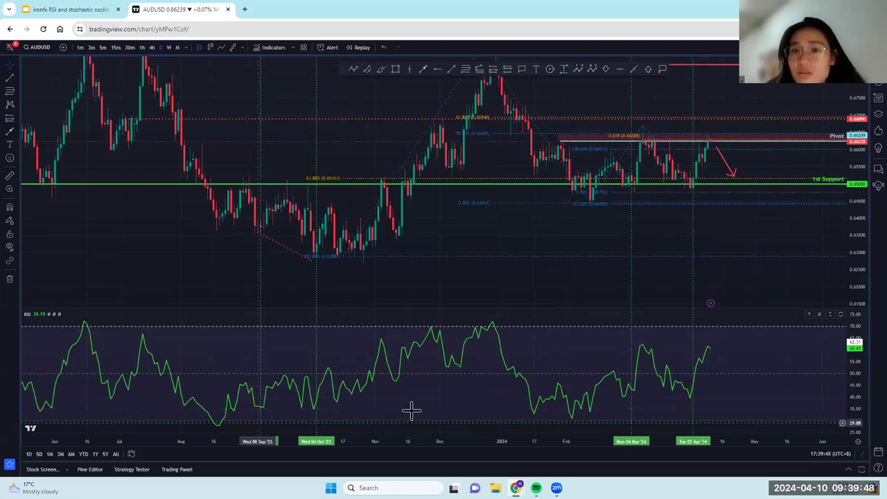
pyautogui.click(436, 72)
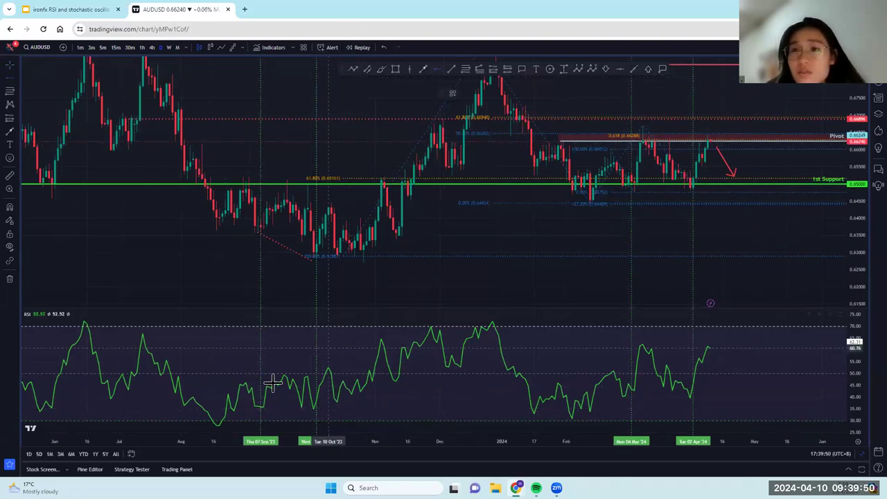
pyautogui.click(266, 409)
pyautogui.moveTo(264, 407); pyautogui.dragTo(259, 407)
pyautogui.click(283, 394)
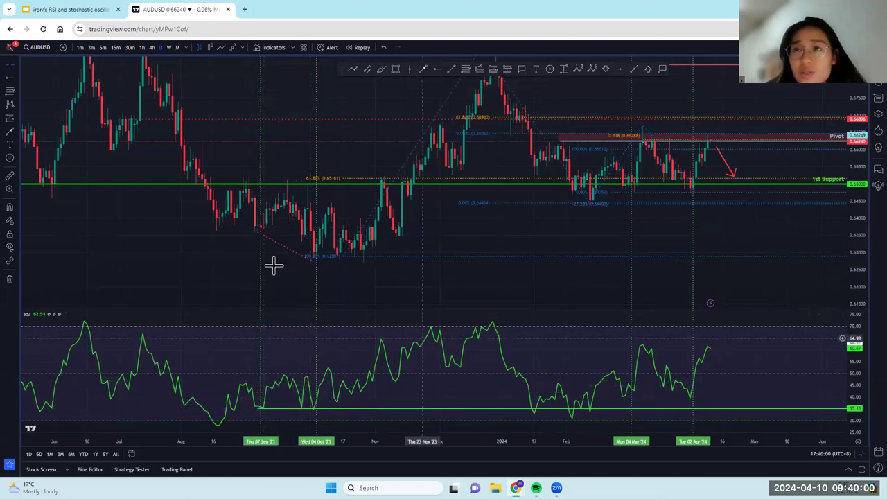
pyautogui.moveTo(464, 308); pyautogui.dragTo(416, 299)
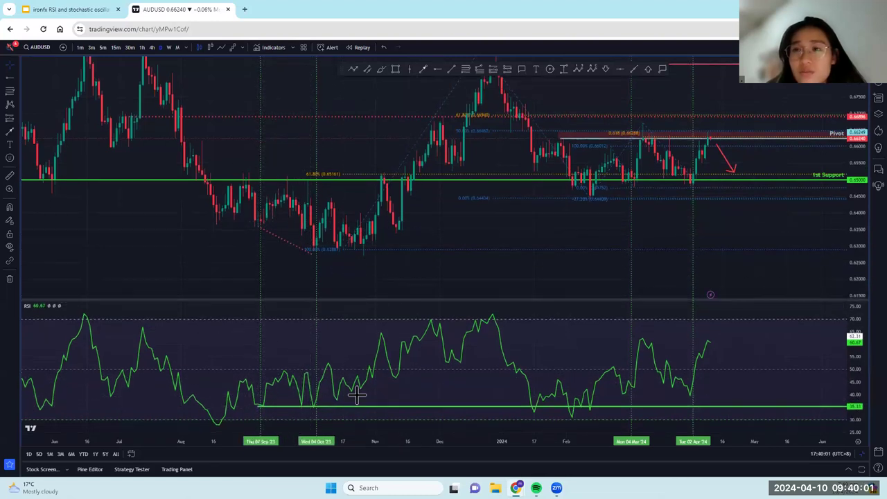
pyautogui.click(257, 406)
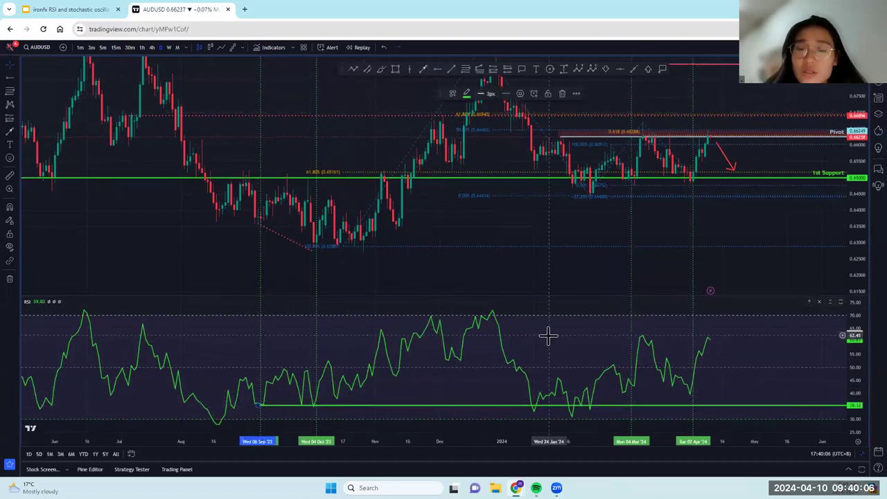
pyautogui.click(563, 93)
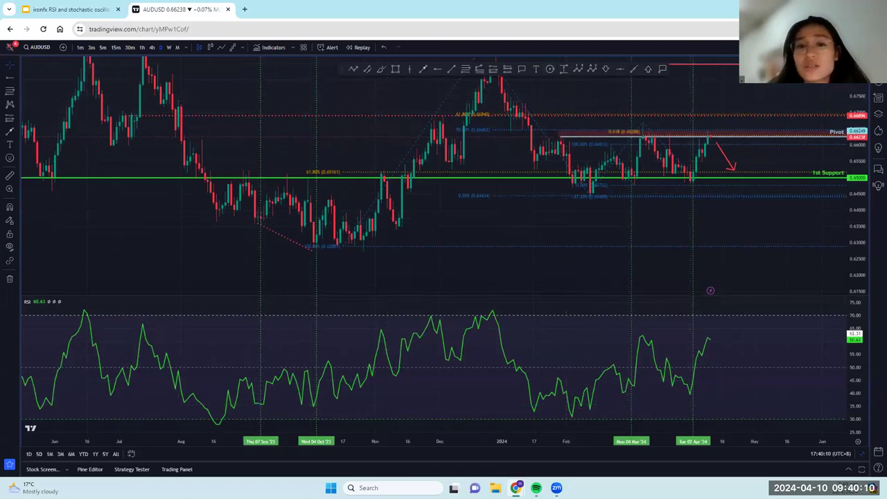
# - Move the vertical lines at 4 March and 2 April 2024 to the lows of 5 and 13 February 2024
pyautogui.hscroll(2, 309, 324)
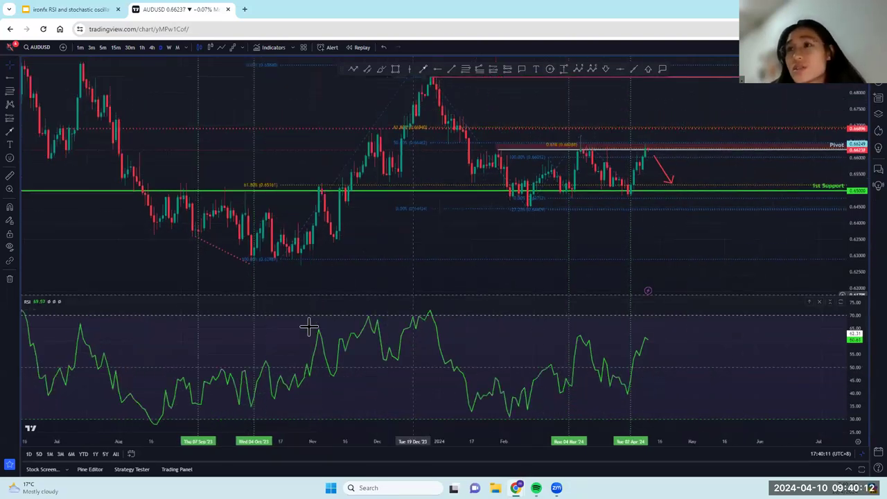
pyautogui.hscroll(3, 520, 364)
pyautogui.hscroll(2, 545, 244)
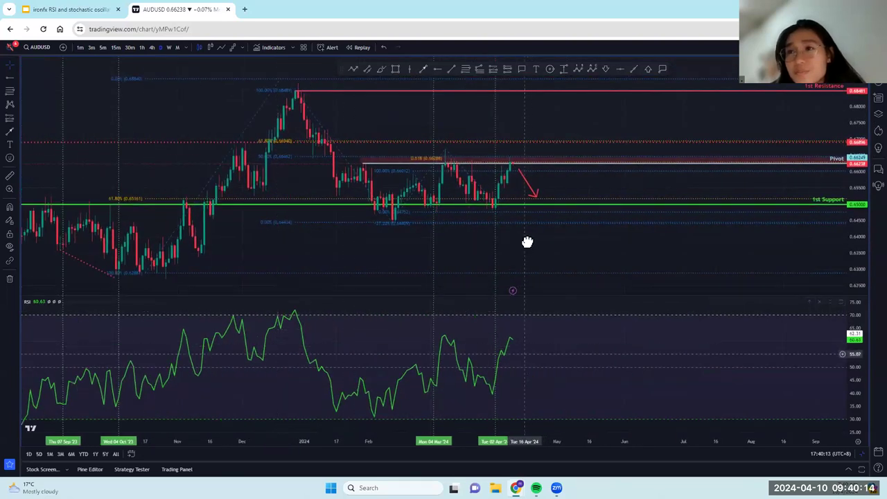
pyautogui.hscroll(1, 376, 377)
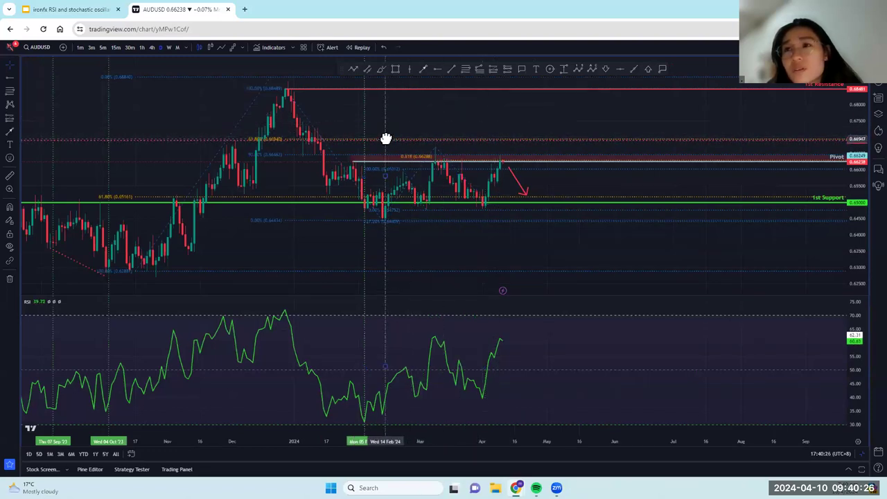
pyautogui.moveTo(385, 141); pyautogui.dragTo(384, 144)
pyautogui.click(455, 237)
pyautogui.scroll(2, 456, 237)
pyautogui.moveTo(455, 236); pyautogui.dragTo(541, 233)
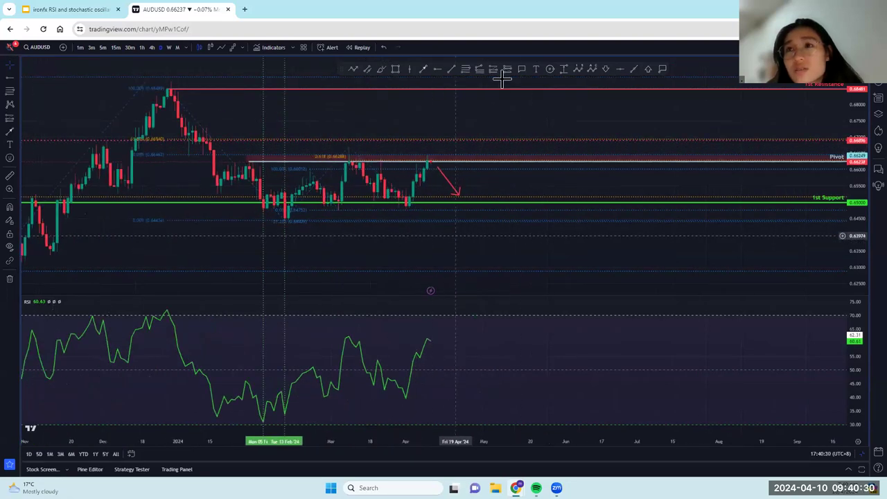
# - Draw a falling trend line under the price lows from 2 to 12 February 2024 and colour it red
pyautogui.click(451, 69)
pyautogui.click(345, 211)
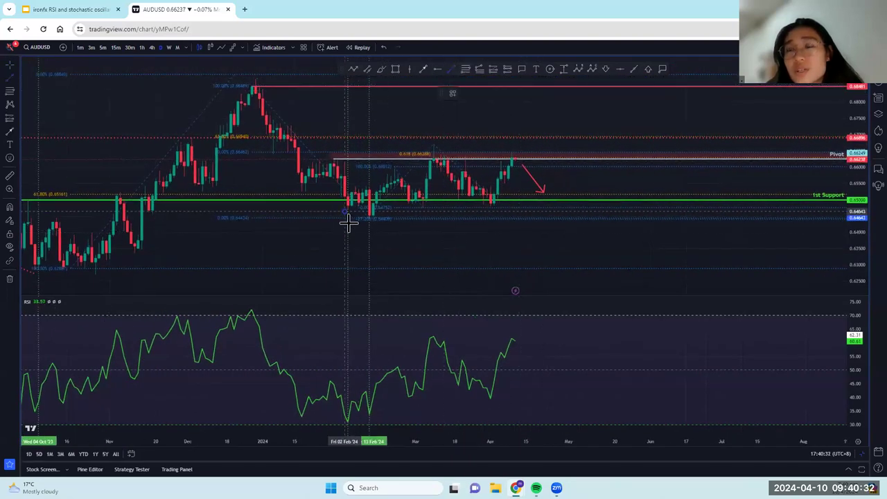
pyautogui.click(367, 226)
pyautogui.click(467, 93)
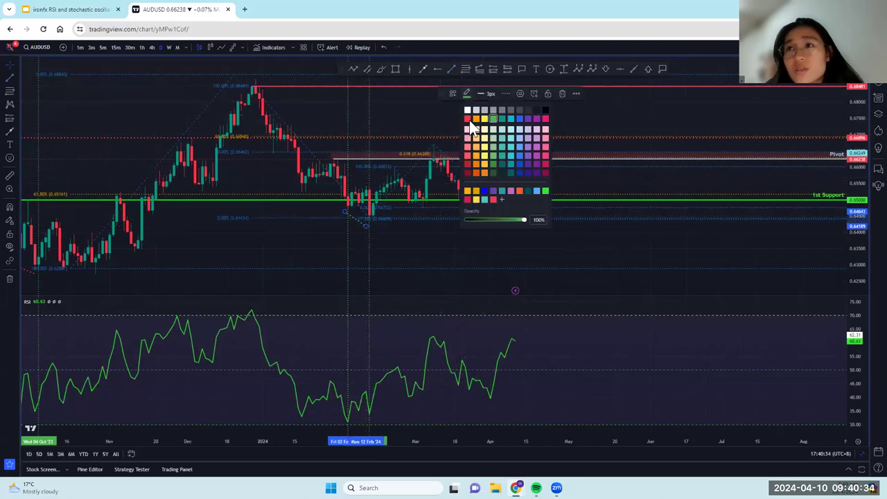
pyautogui.click(468, 119)
# - Draw a rising trend line under the RSI lows from 5 to 13 February 2024 and colour it green
pyautogui.click(348, 423)
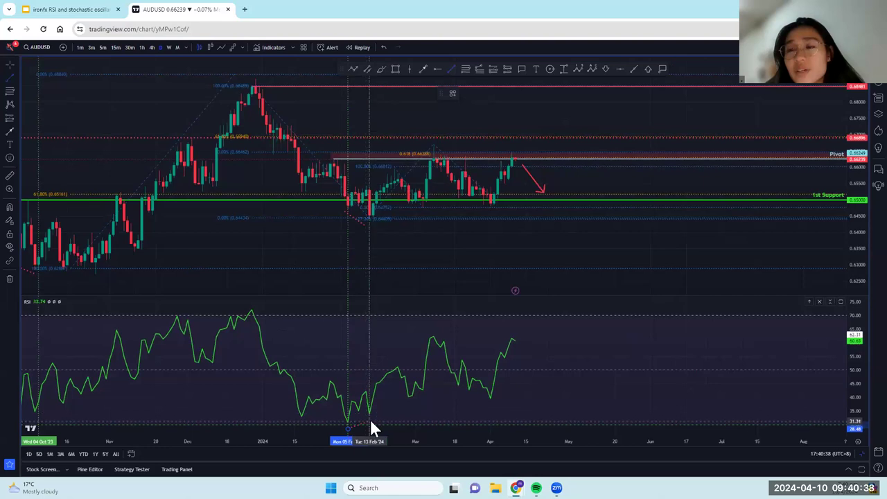
pyautogui.click(370, 419)
pyautogui.click(466, 93)
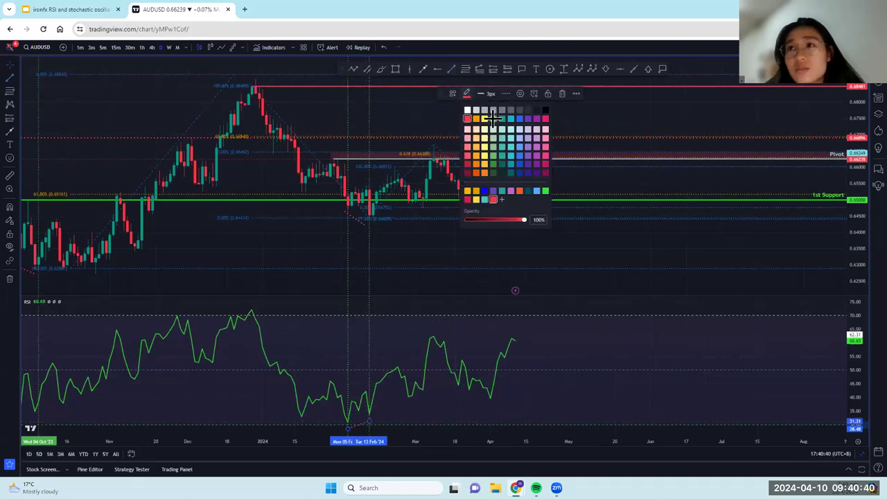
pyautogui.click(493, 120)
# - Replay the daily bars from mid-February 2024 to review price action after the RSI divergence, and exit the replay
pyautogui.moveTo(463, 243); pyautogui.dragTo(490, 246)
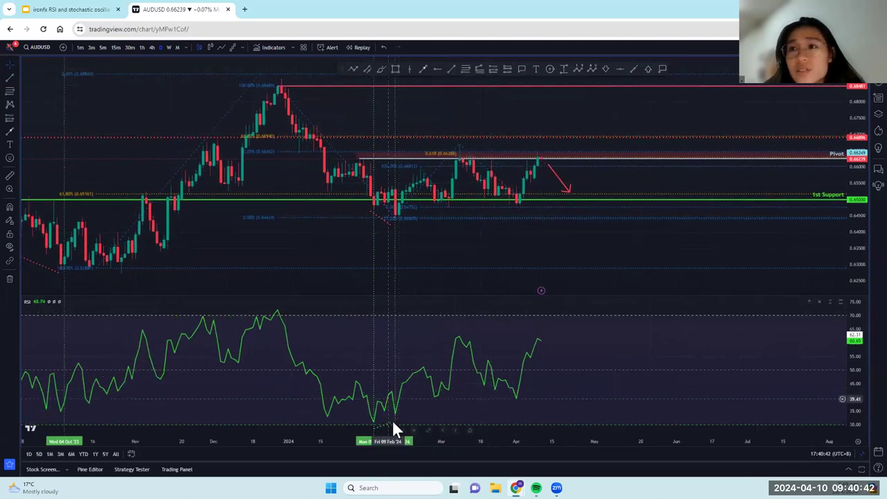
pyautogui.click(384, 47)
pyautogui.click(399, 47)
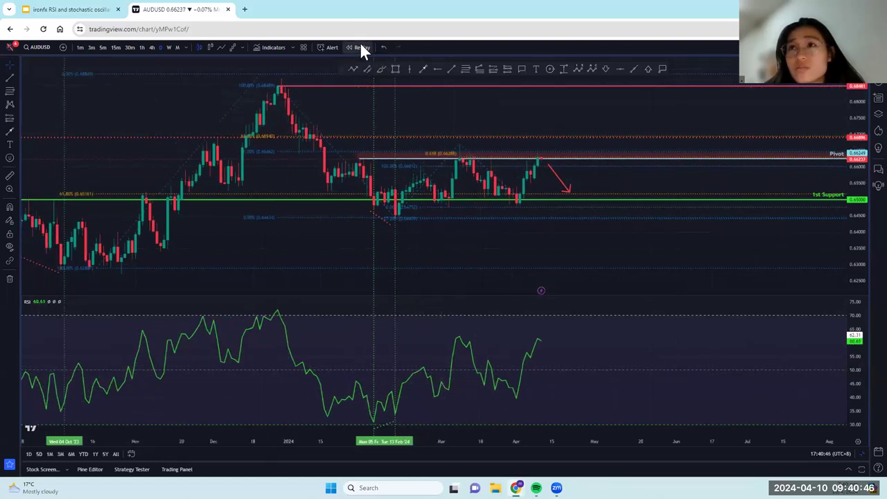
pyautogui.click(359, 47)
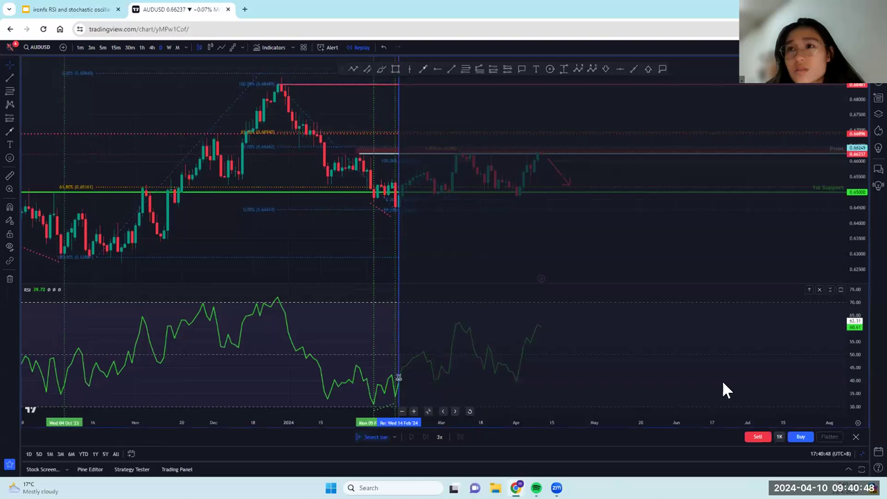
pyautogui.moveTo(299, 203); pyautogui.dragTo(339, 170)
pyautogui.moveTo(555, 322); pyautogui.dragTo(658, 326)
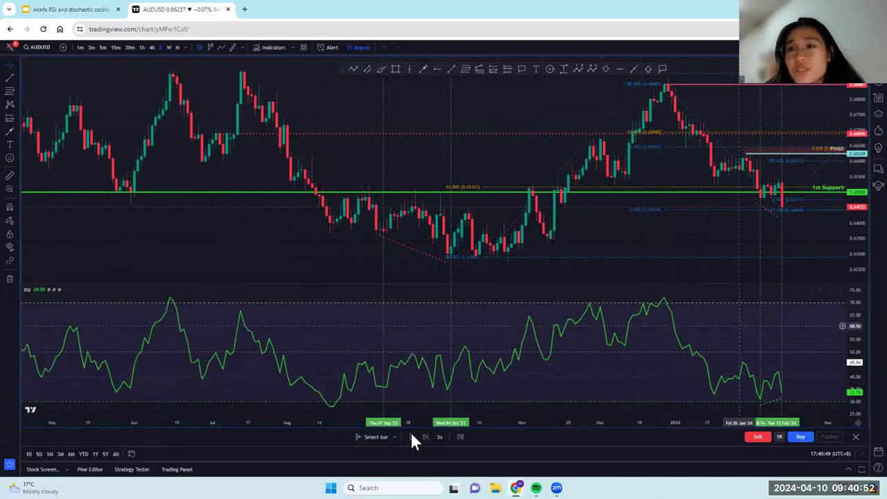
pyautogui.moveTo(691, 224); pyautogui.dragTo(278, 207)
pyautogui.click(410, 438)
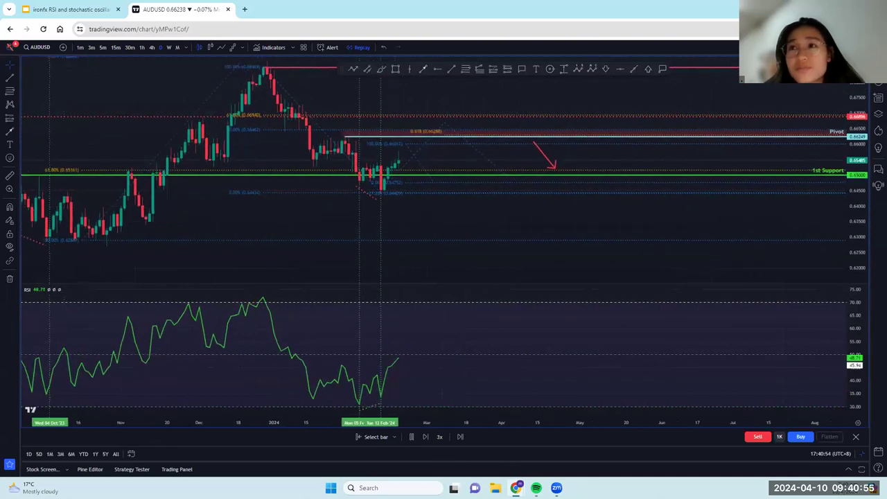
pyautogui.click(412, 435)
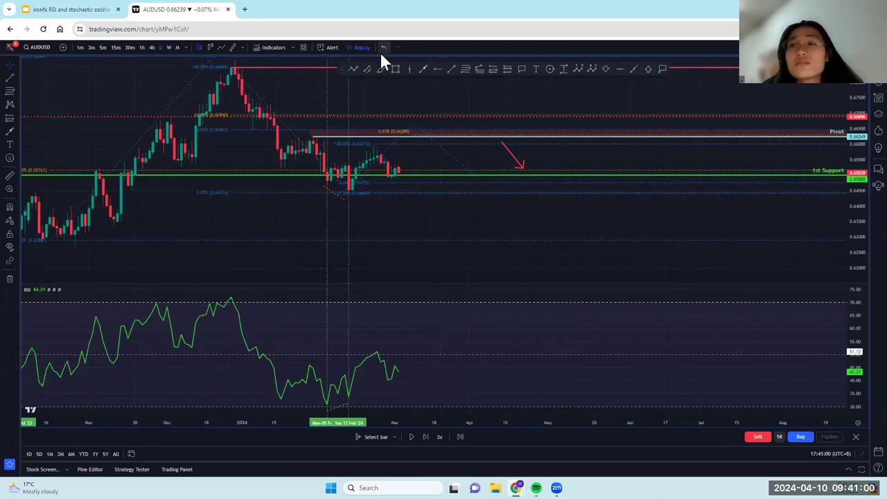
pyautogui.click(360, 49)
pyautogui.click(508, 276)
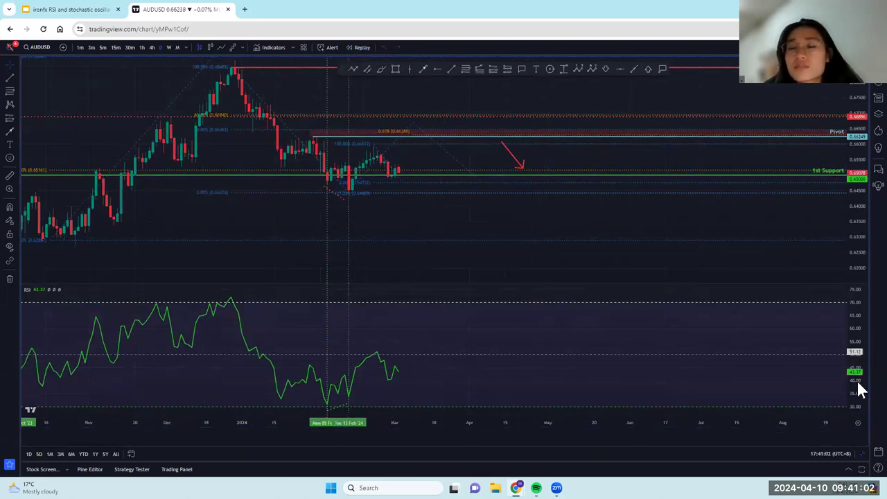
pyautogui.moveTo(464, 250); pyautogui.dragTo(206, 255)
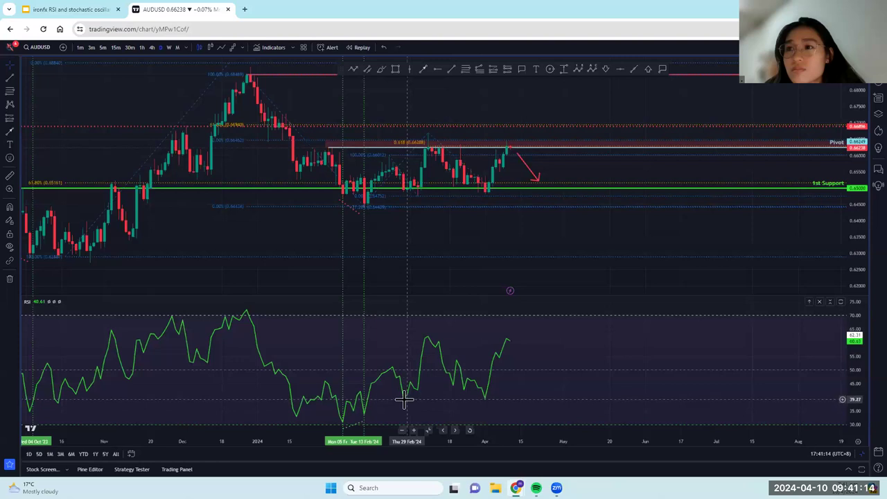
pyautogui.moveTo(530, 400); pyautogui.dragTo(612, 398)
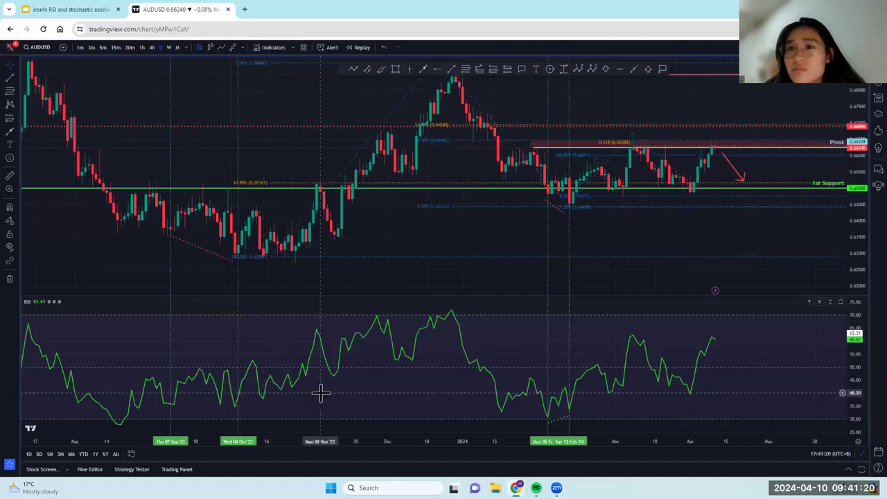
# - Place a vertical line at the 17 August 2023 low
pyautogui.hscroll(-3, 319, 392)
pyautogui.hscroll(-5, 493, 407)
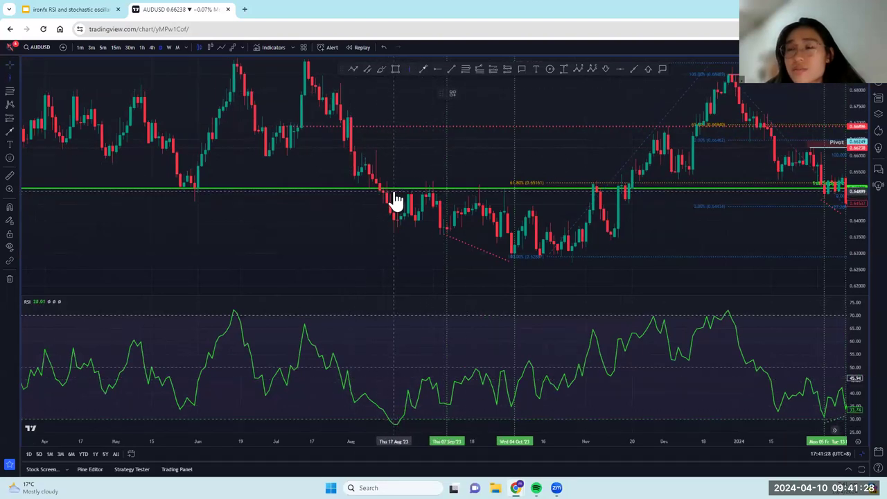
pyautogui.hscroll(1, 451, 82)
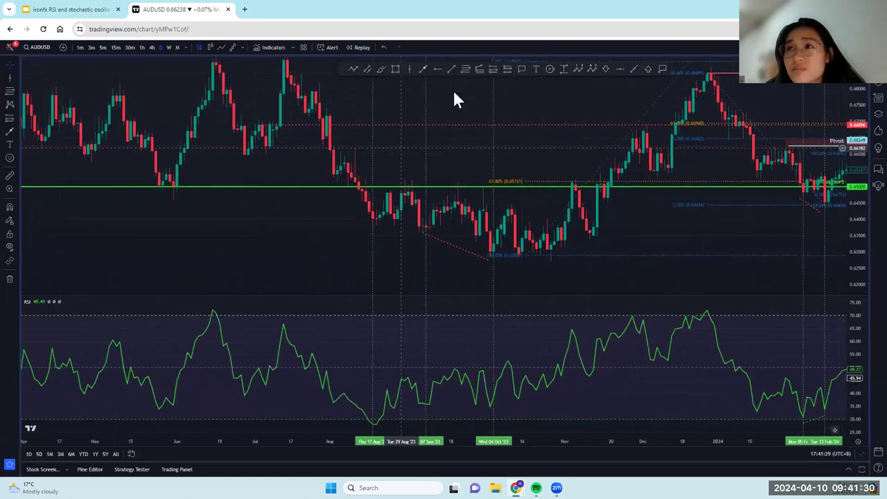
# - Draw a falling trend line under the price lows from 18 August to 5 September 2023 and colour it red
pyautogui.moveTo(401, 148); pyautogui.dragTo(413, 138)
pyautogui.click(451, 70)
pyautogui.click(395, 217)
pyautogui.click(430, 221)
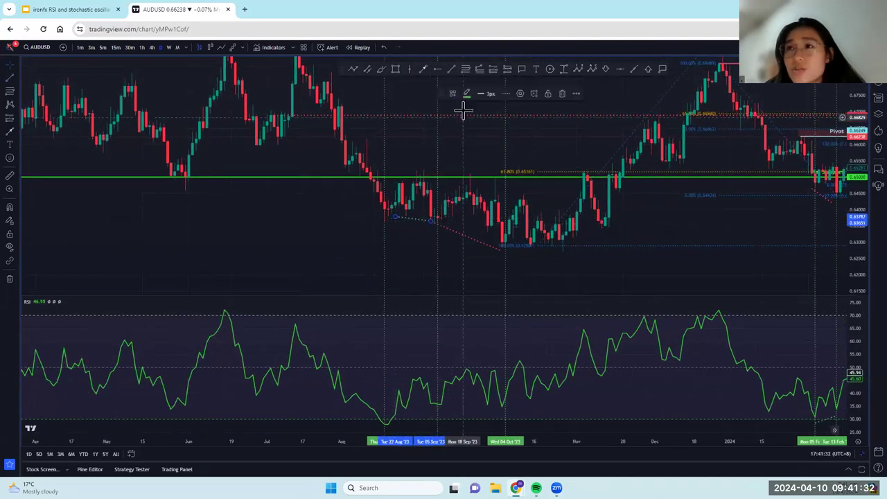
pyautogui.click(467, 93)
pyautogui.click(454, 83)
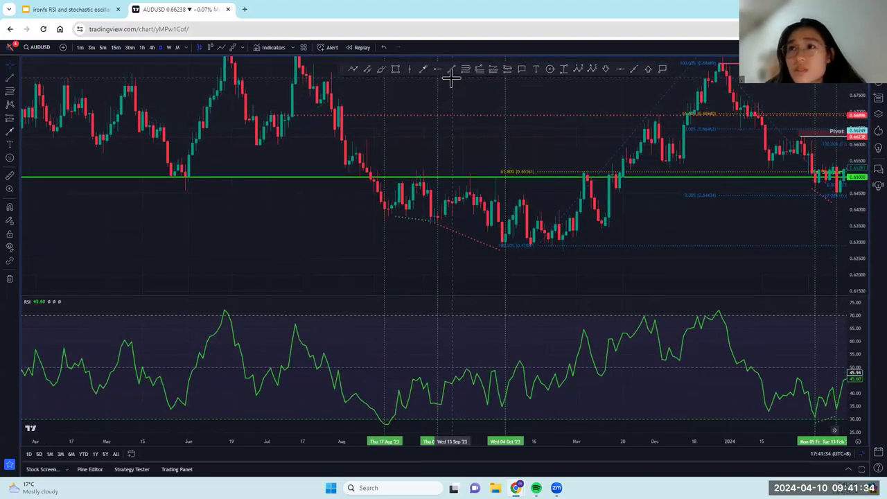
pyautogui.click(386, 217)
pyautogui.click(467, 93)
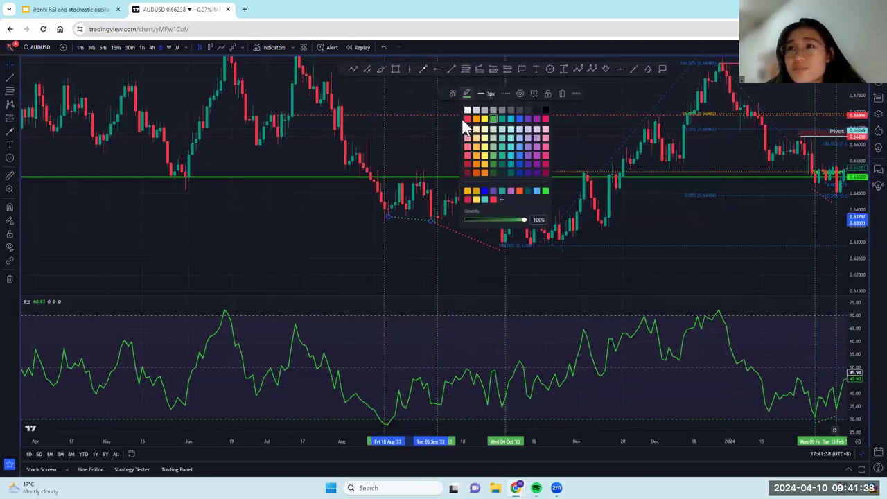
pyautogui.click(466, 119)
# - Draw a rising trend line under the RSI lows from 18 August to 6 September 2023 and colour it green
pyautogui.click(453, 70)
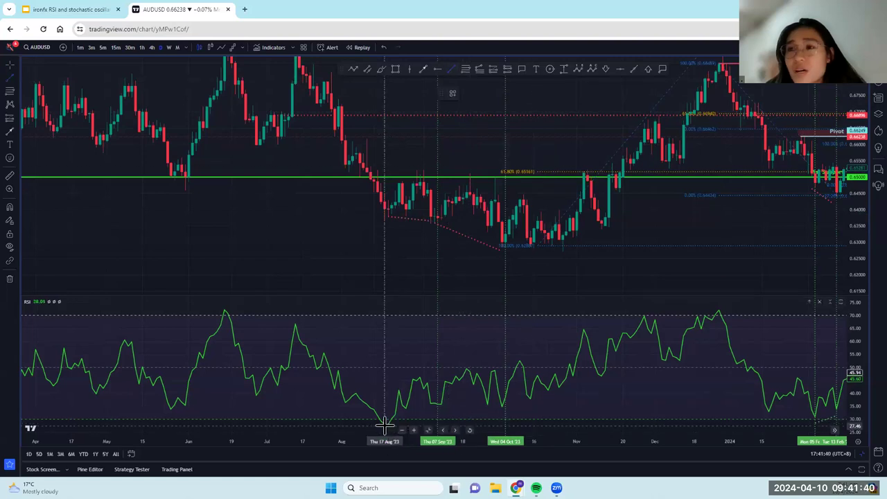
pyautogui.moveTo(397, 420); pyautogui.dragTo(435, 406)
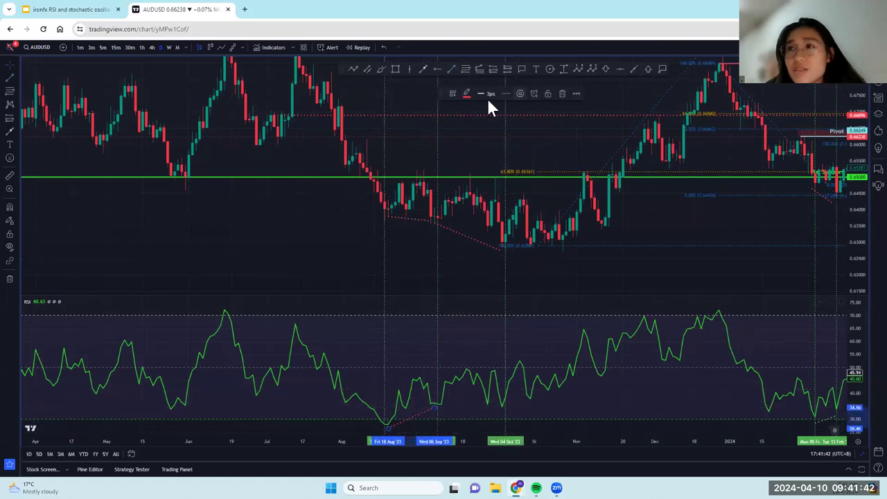
pyautogui.click(468, 98)
pyautogui.click(511, 134)
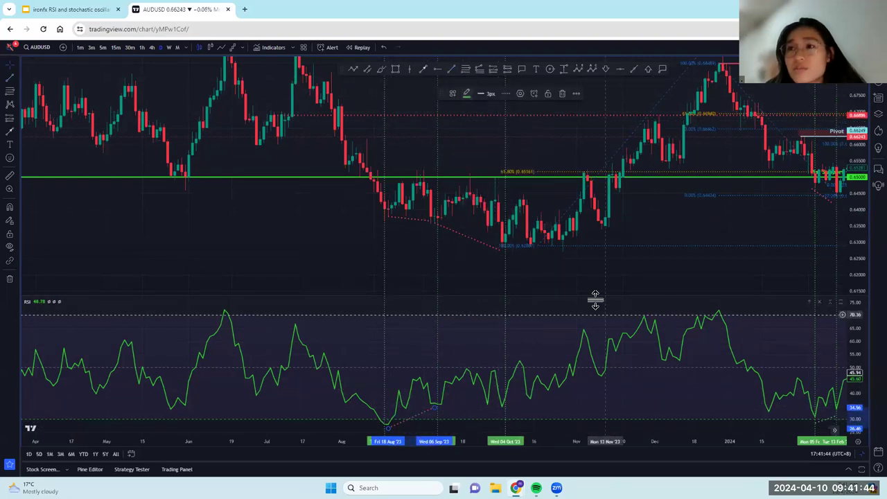
pyautogui.click(574, 283)
pyautogui.moveTo(591, 280); pyautogui.dragTo(633, 273)
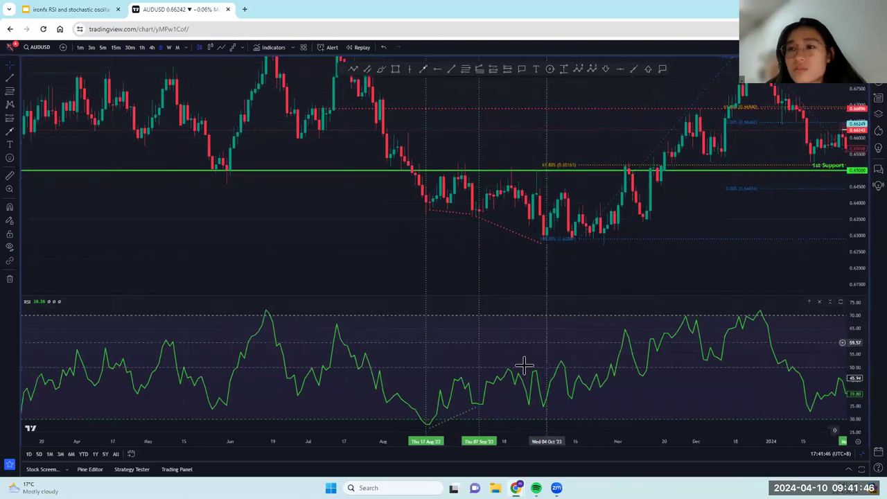
pyautogui.moveTo(549, 279); pyautogui.dragTo(509, 284)
pyautogui.hscroll(3, 809, 260)
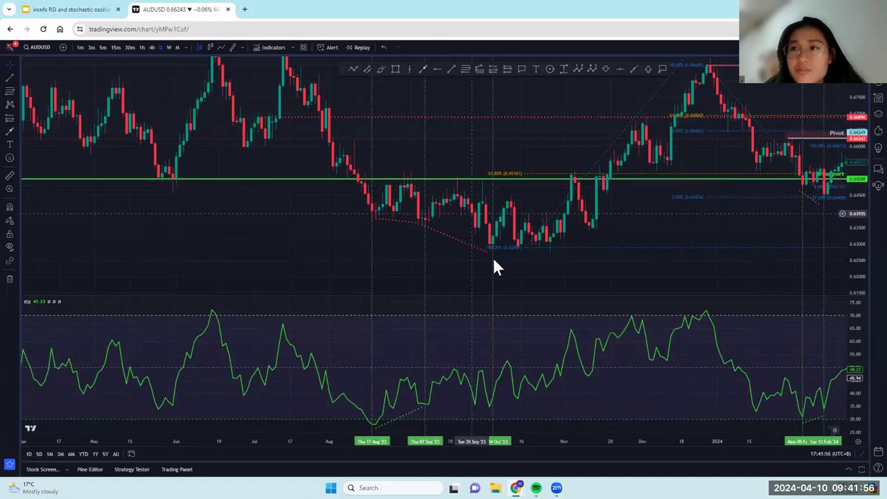
pyautogui.hscroll(-3, 326, 261)
pyautogui.hscroll(-1, 321, 265)
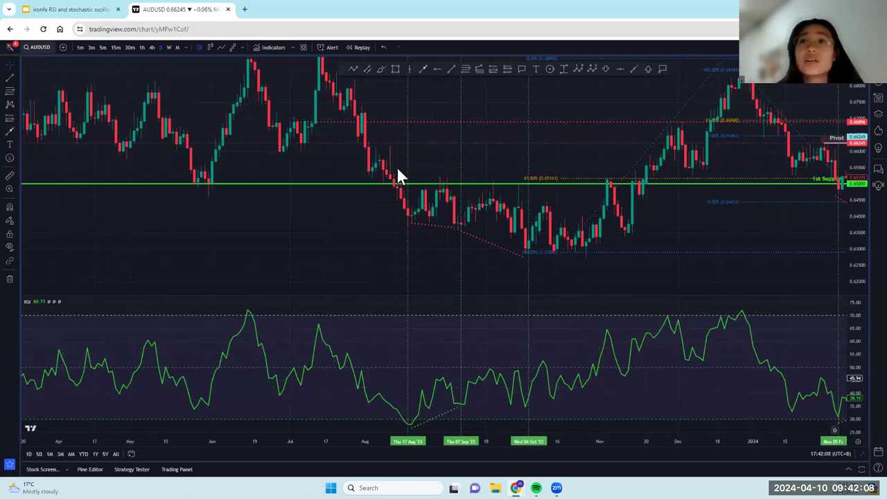
# - Switch the chart to DXY, the U.S. Dollar Currency Index, and clear the existing drawings and indicators
pyautogui.press('BackSpace')
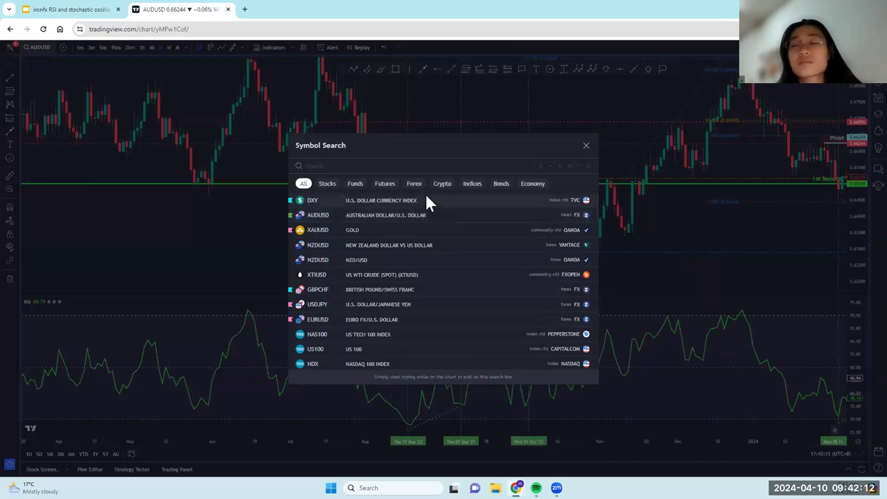
pyautogui.press('Return')
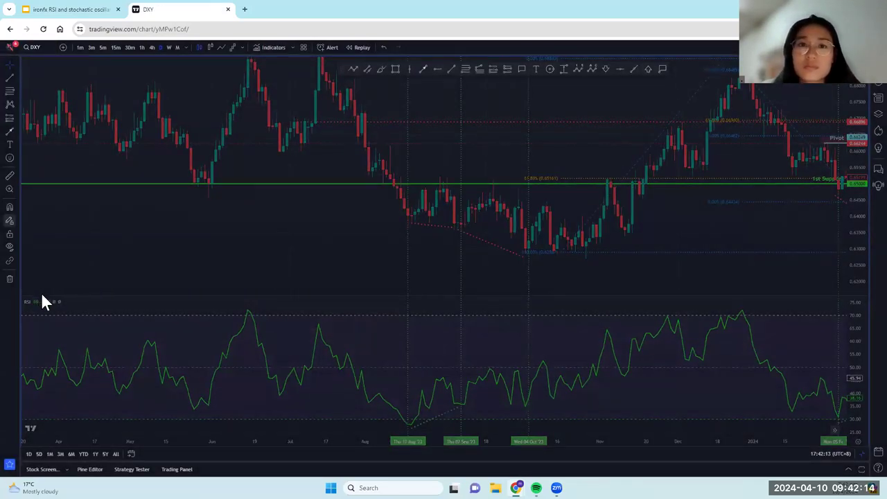
pyautogui.click(11, 279)
pyautogui.click(46, 302)
pyautogui.moveTo(686, 276); pyautogui.dragTo(405, 276)
pyautogui.moveTo(544, 307); pyautogui.dragTo(544, 283)
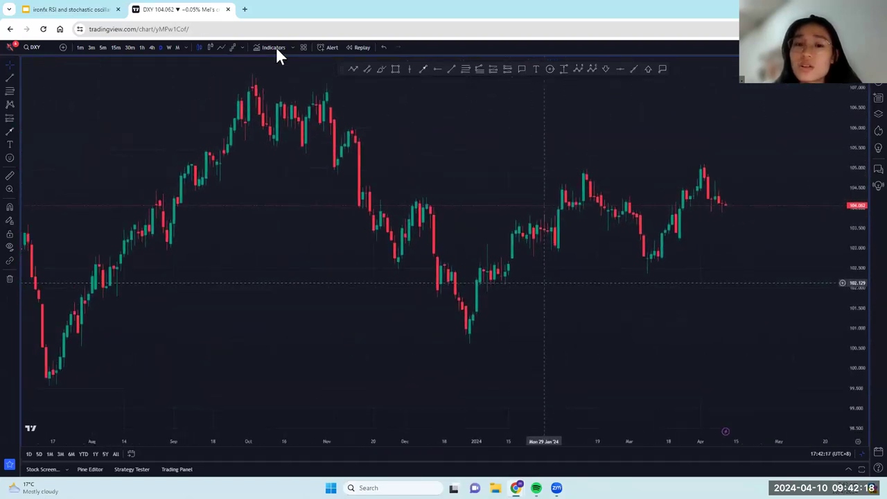
# - Add the Stochastic indicator to the DXY chart and remove the RSI pane
pyautogui.click(276, 47)
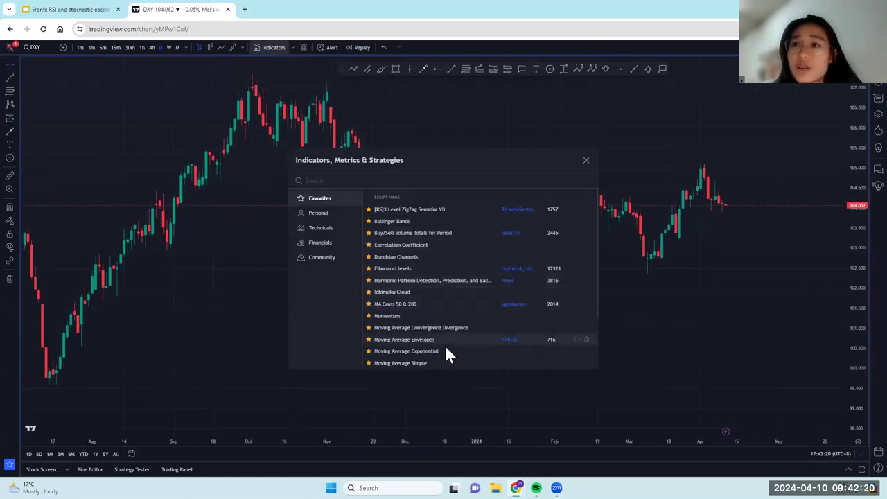
pyautogui.scroll(-2, 423, 337)
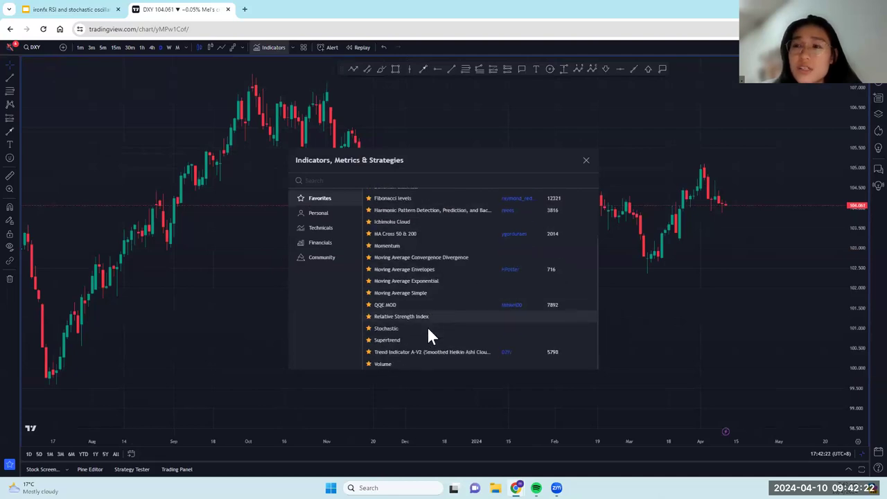
pyautogui.click(427, 330)
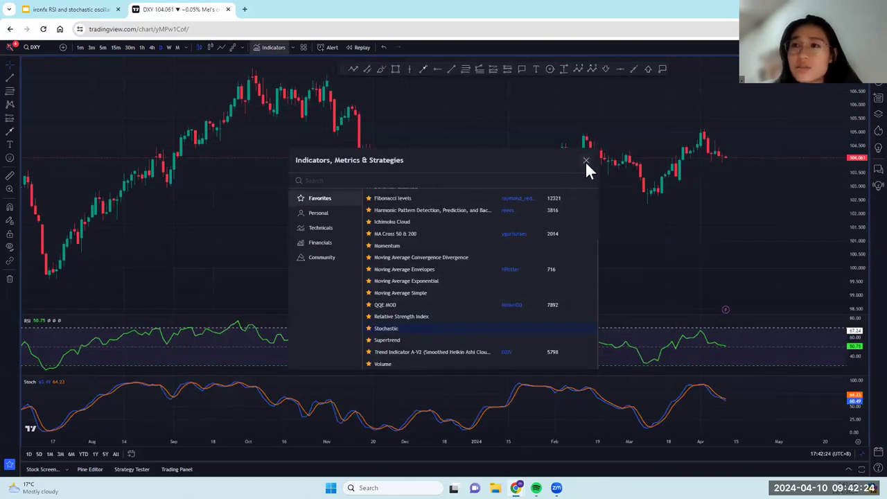
pyautogui.click(587, 161)
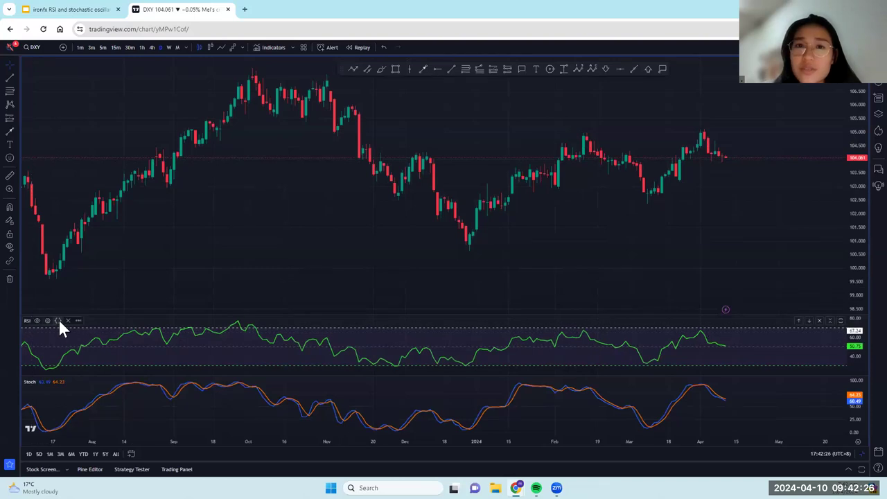
pyautogui.click(68, 321)
# - Draw a horizontal ray from the 28 December 2023 Stochastic low and place vertical lines at 8 March 2024 and 28 December 2023
pyautogui.moveTo(422, 280); pyautogui.dragTo(312, 272)
pyautogui.moveTo(553, 279); pyautogui.dragTo(544, 280)
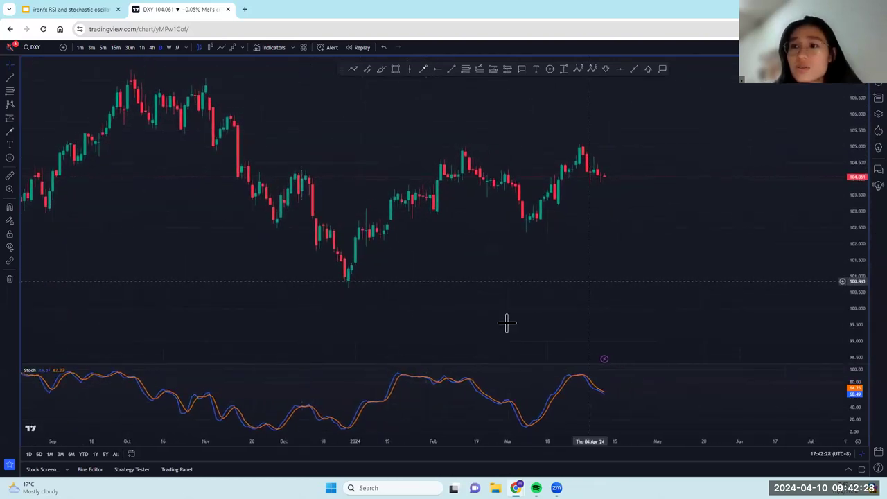
pyautogui.click(435, 70)
pyautogui.click(310, 427)
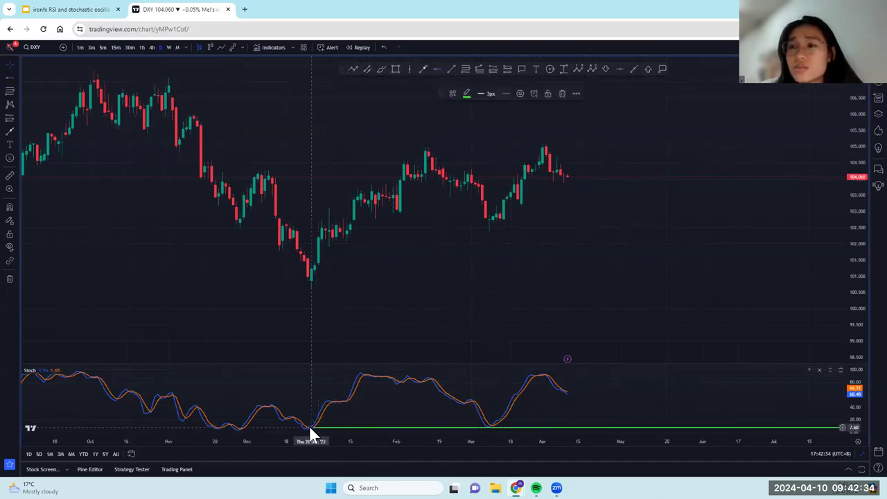
pyautogui.click(400, 351)
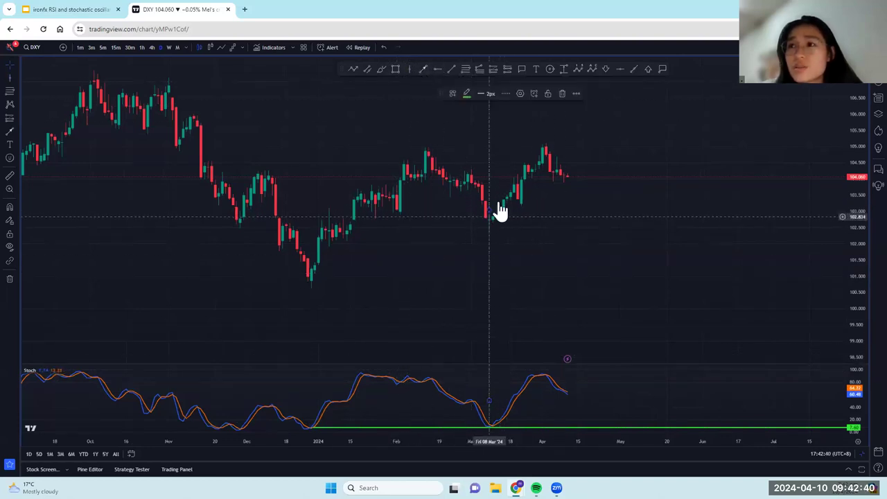
pyautogui.click(313, 257)
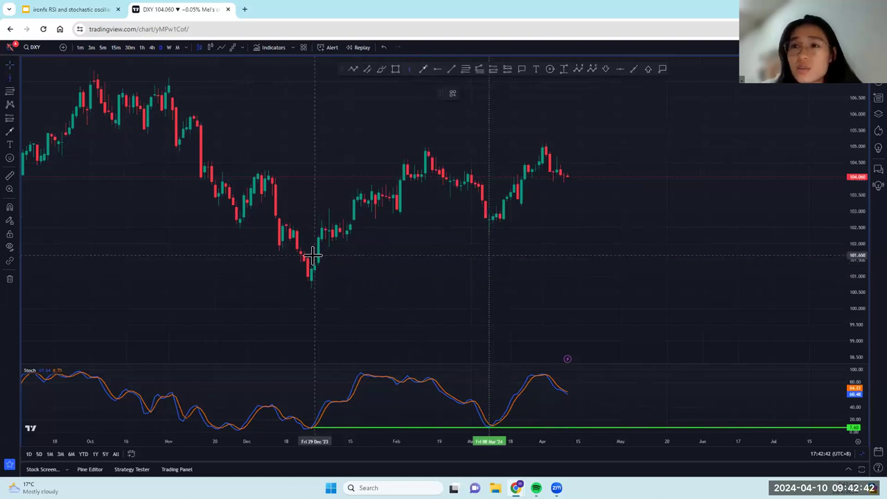
# - Draw a rising green trend line under the price lows from late December 2023 to early March 2024 and nudge the Stochastic ray to 8.19
pyautogui.click(453, 68)
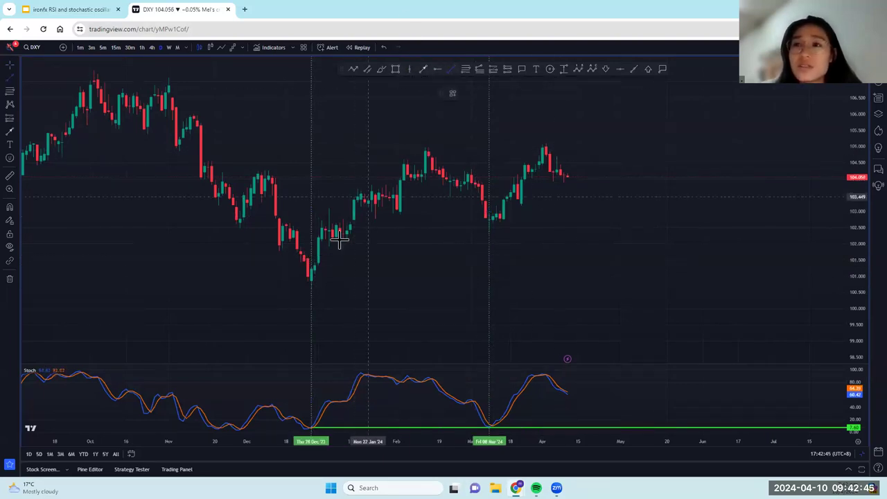
pyautogui.click(325, 277)
pyautogui.click(486, 221)
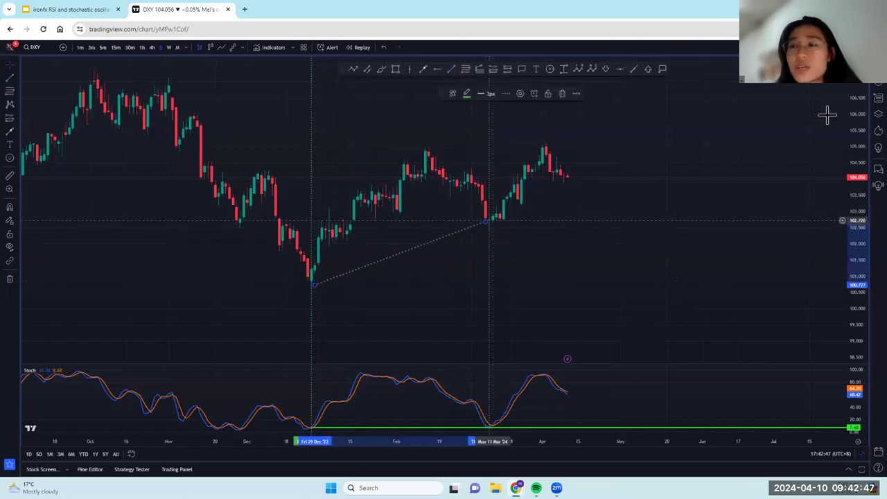
pyautogui.click(577, 319)
pyautogui.moveTo(327, 430); pyautogui.dragTo(326, 428)
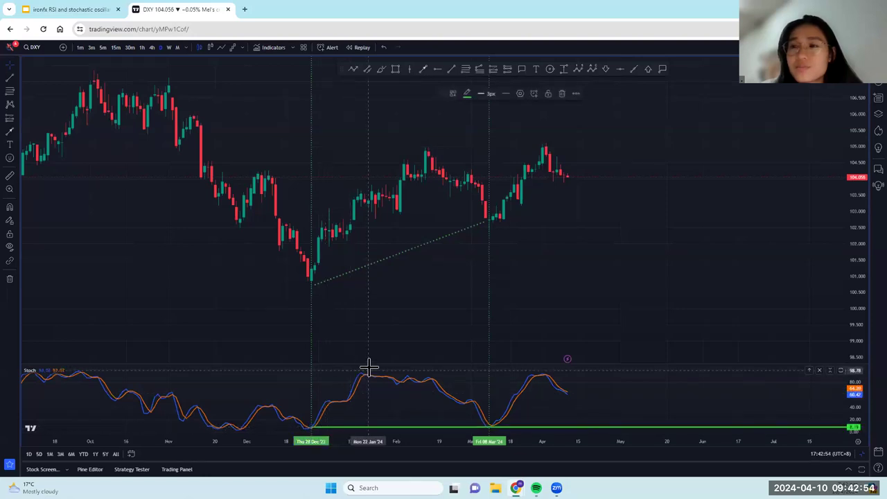
# - Place vertical lines at the 16 June 2023 and 8 May 2023 lows
pyautogui.moveTo(693, 287); pyautogui.dragTo(721, 292)
pyautogui.moveTo(588, 282); pyautogui.dragTo(468, 266)
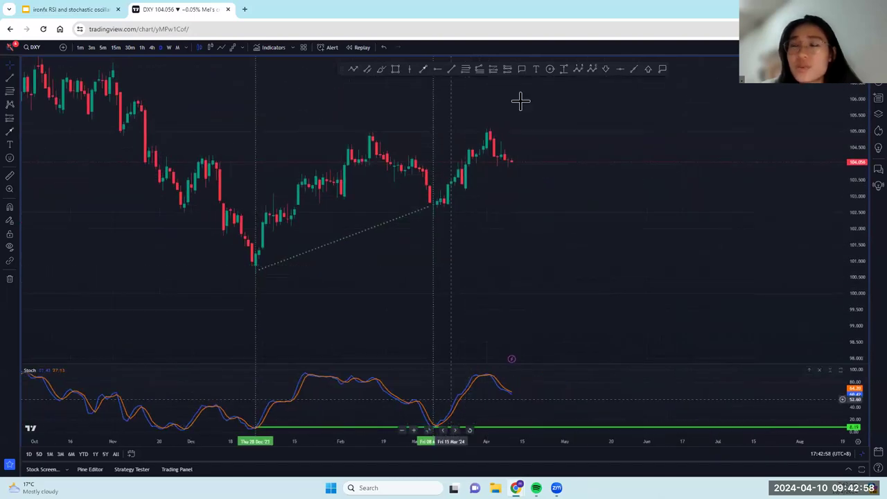
pyautogui.hscroll(-3, 686, 228)
pyautogui.moveTo(149, 219); pyautogui.dragTo(357, 243)
pyautogui.moveTo(236, 212); pyautogui.dragTo(345, 208)
pyautogui.hscroll(-5, 396, 293)
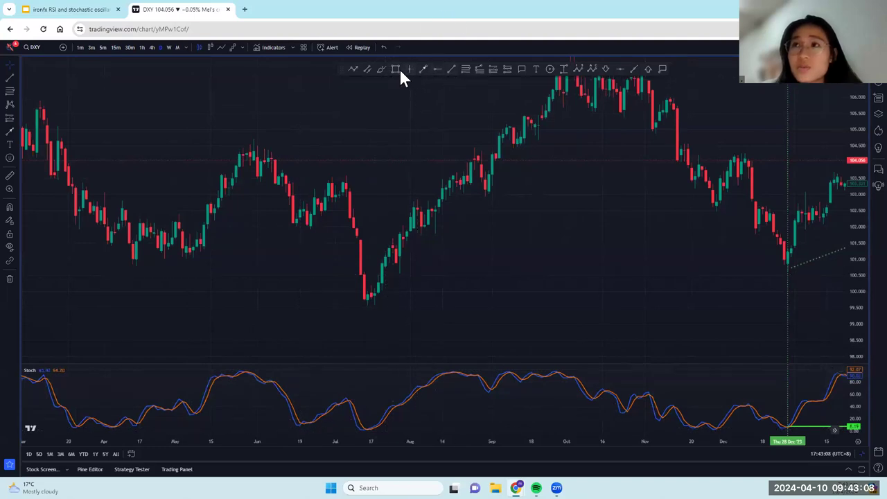
pyautogui.click(296, 239)
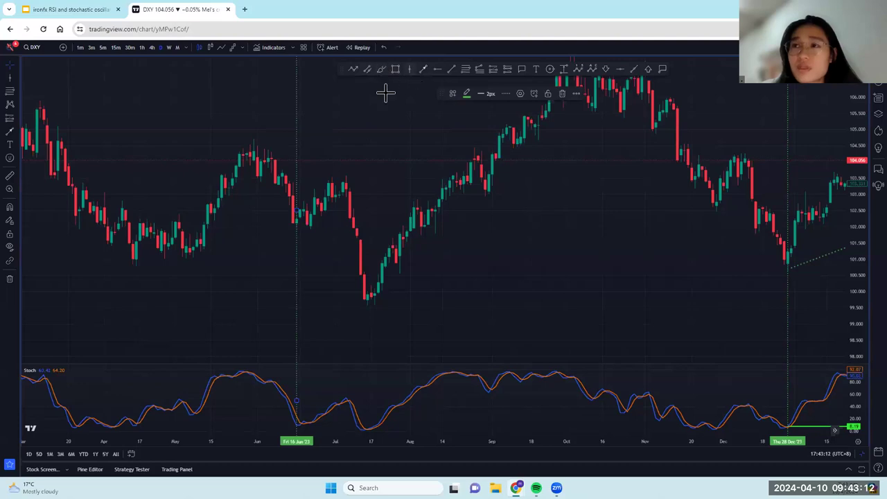
pyautogui.click(409, 69)
pyautogui.click(194, 262)
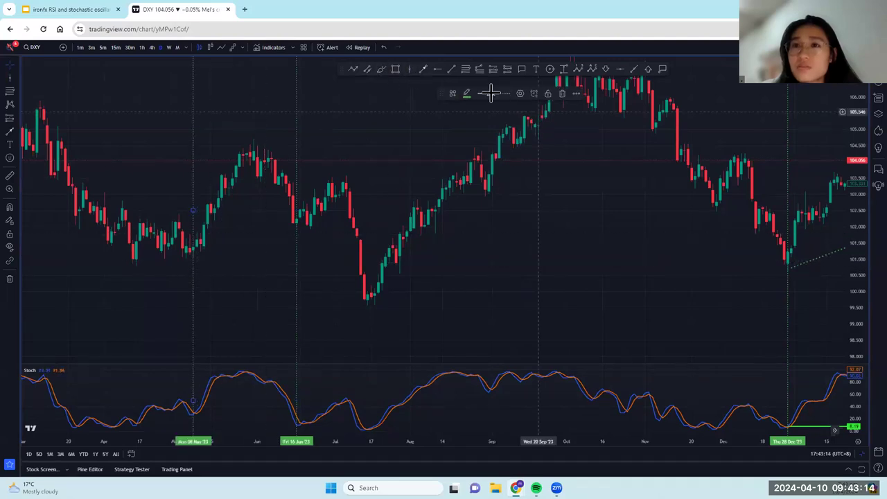
# - Draw a rising green trend line under the price lows from 8 May to 16 June 2023
pyautogui.click(452, 68)
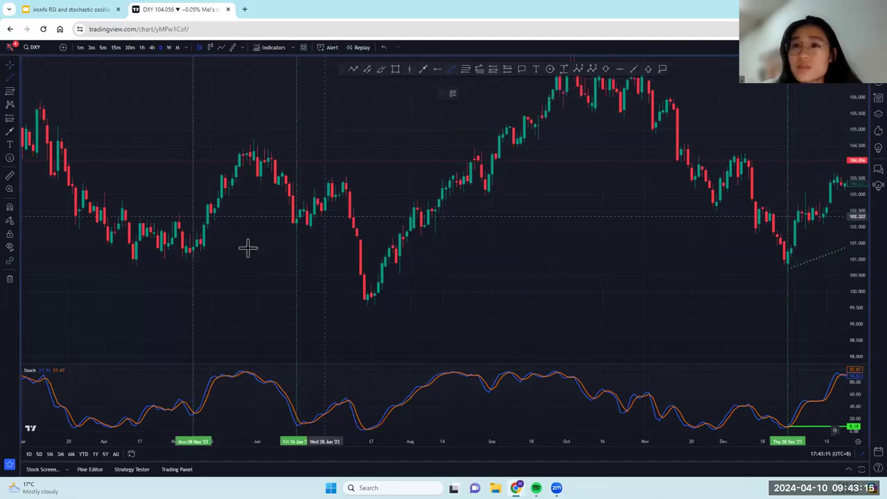
pyautogui.click(193, 258)
pyautogui.click(295, 227)
# - Draw a falling trend line under the Stochastic lows from 8 May to 15 June 2023 and colour it red
pyautogui.click(452, 67)
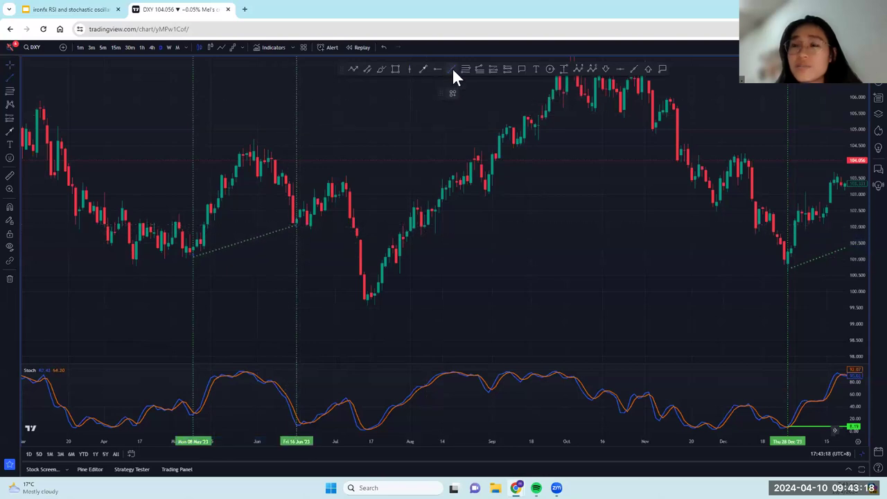
pyautogui.click(193, 420)
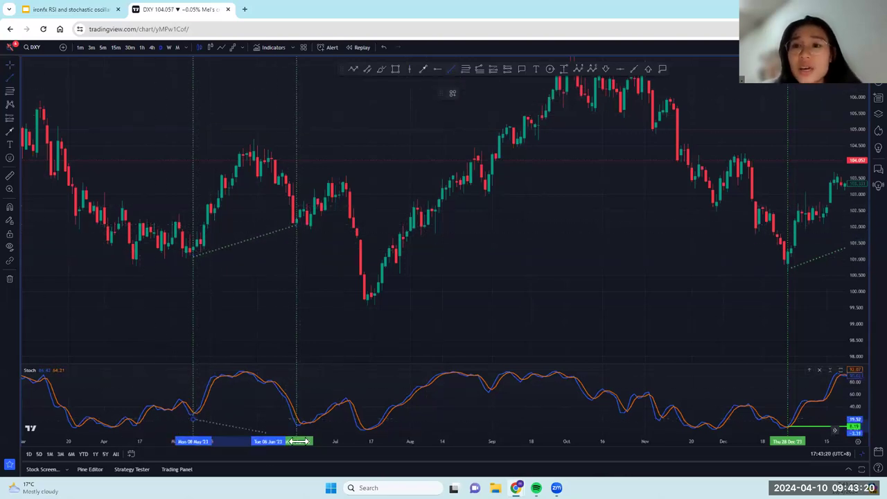
pyautogui.click(295, 424)
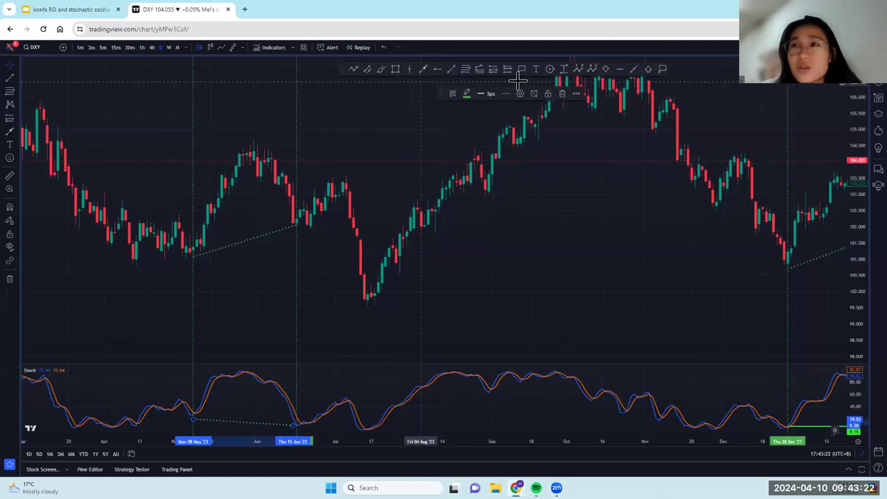
pyautogui.click(466, 95)
pyautogui.click(483, 120)
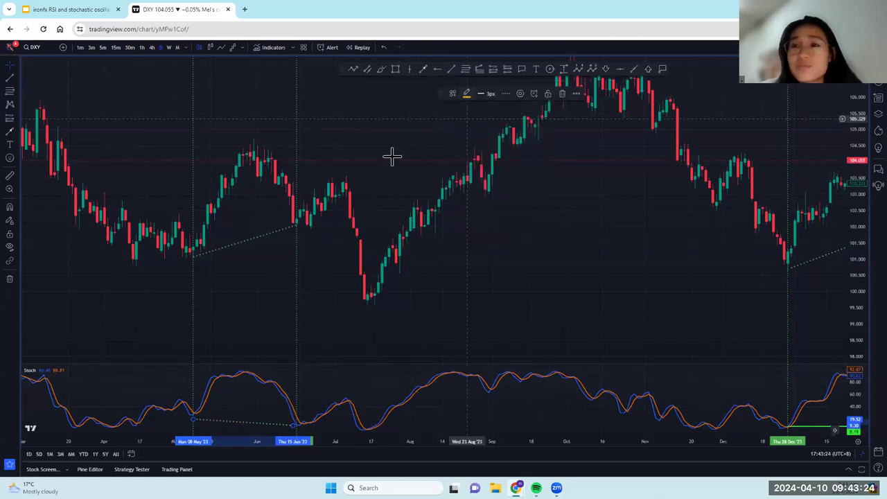
pyautogui.click(234, 420)
pyautogui.click(467, 93)
pyautogui.click(467, 120)
pyautogui.moveTo(478, 228); pyautogui.dragTo(585, 228)
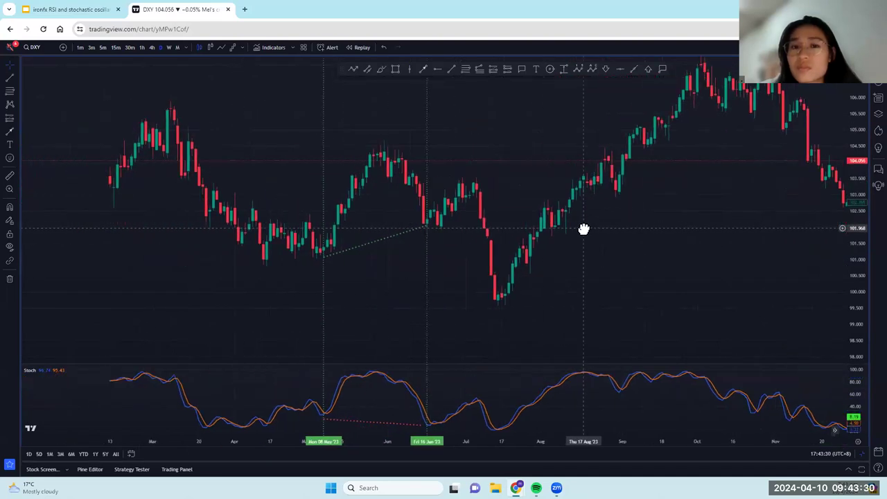
# - Draw a horizontal ray along the Stochastic highs from mid-August 2023 at 96.40 and colour it red
pyautogui.moveTo(528, 226); pyautogui.dragTo(515, 227)
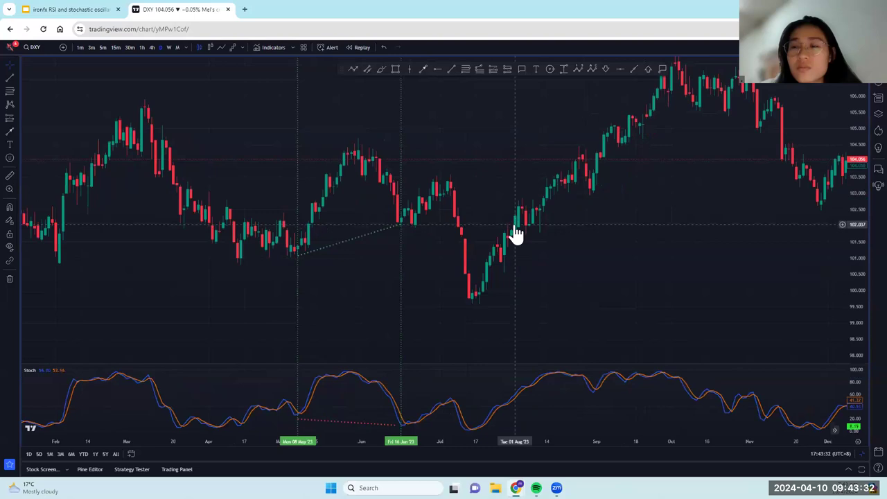
pyautogui.moveTo(521, 296); pyautogui.dragTo(465, 295)
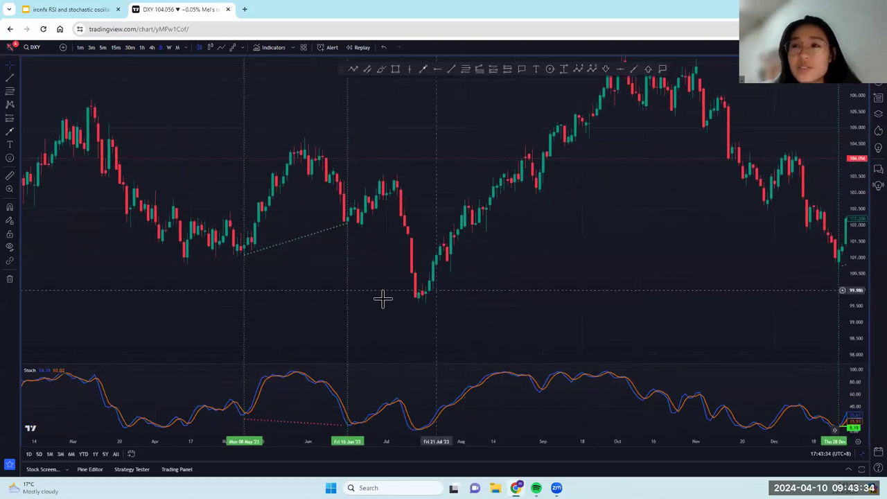
pyautogui.click(348, 425)
pyautogui.click(392, 301)
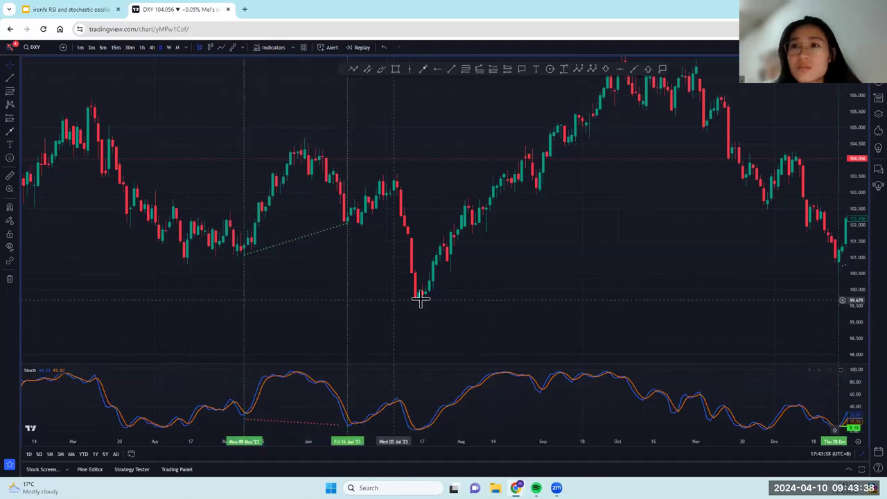
pyautogui.moveTo(657, 298); pyautogui.dragTo(294, 355)
pyautogui.hscroll(6, 294, 355)
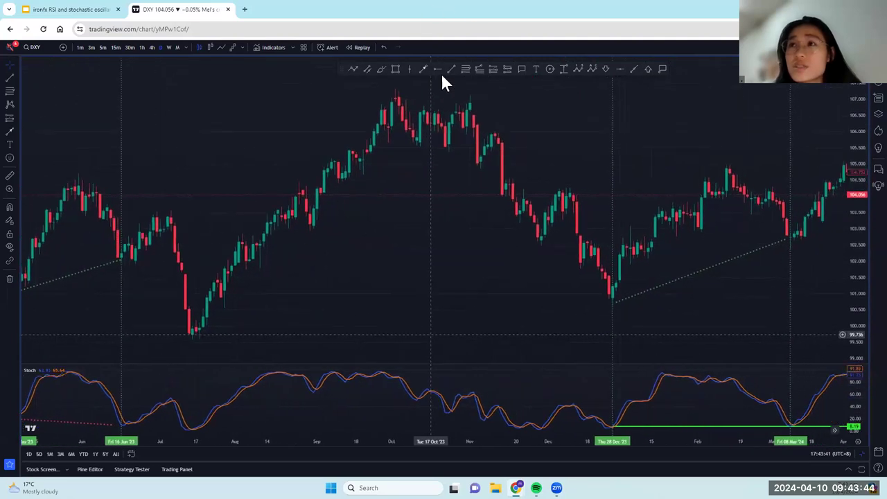
pyautogui.click(202, 372)
pyautogui.click(467, 94)
pyautogui.click(469, 117)
pyautogui.click(343, 176)
pyautogui.moveTo(343, 176); pyautogui.dragTo(317, 198)
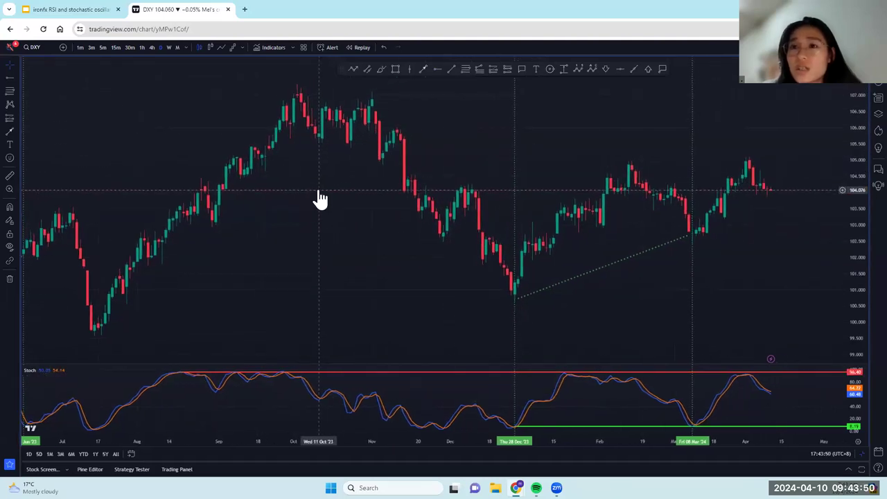
# - Place vertical lines at 18 August 2023 and at the 3 October 2023 price high
pyautogui.click(409, 69)
pyautogui.click(182, 400)
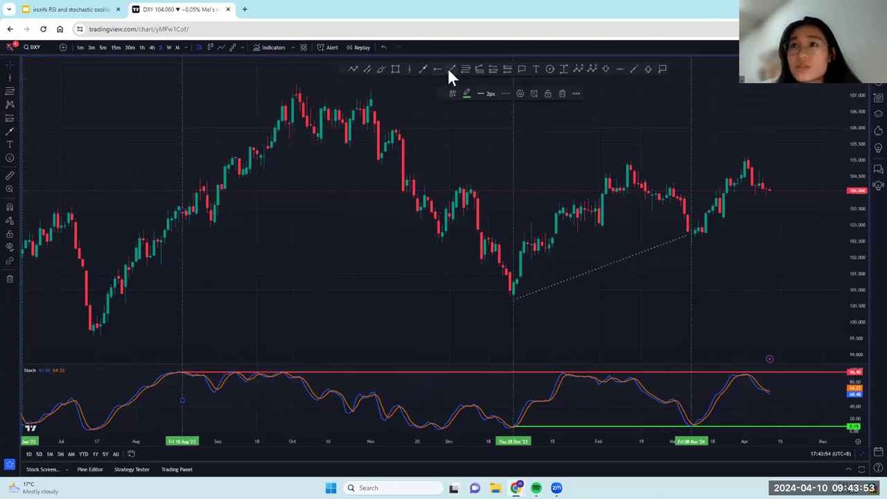
pyautogui.click(412, 68)
pyautogui.click(298, 122)
pyautogui.moveTo(296, 158)
pyautogui.mouseDown()
pyautogui.moveTo(282, 150)
pyautogui.moveTo(297, 148)
pyautogui.mouseUp()
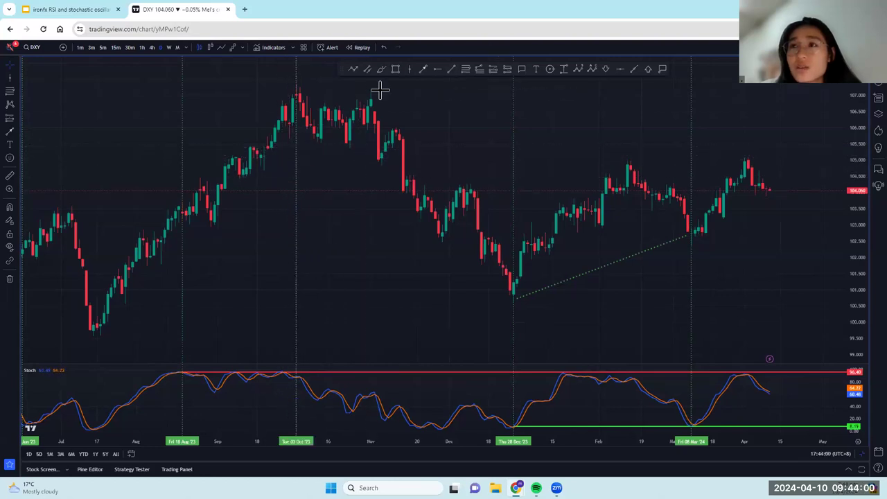
# - Draw a rising red dotted trend line over the price highs from late August to 3 October 2023
pyautogui.click(452, 68)
pyautogui.click(192, 180)
pyautogui.click(296, 88)
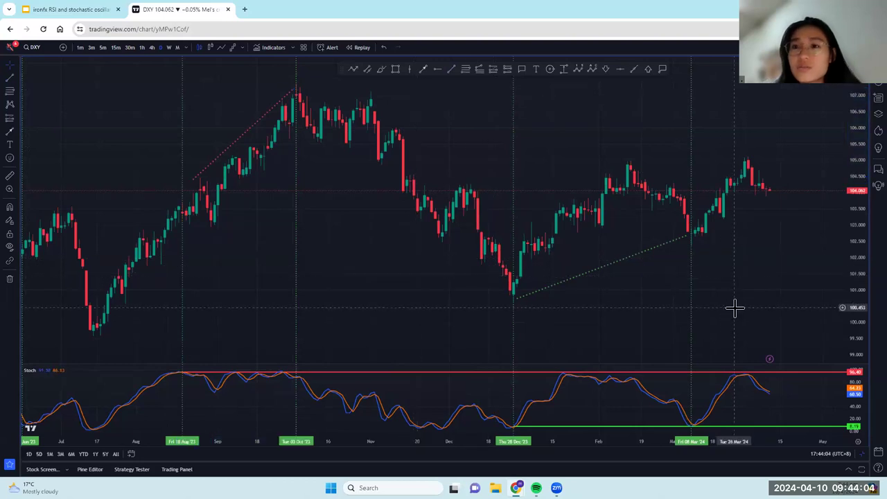
# - Draw red downward arrows after the October 2023 high, one over the falling price and one over the falling Stochastic
pyautogui.click(423, 68)
pyautogui.click(321, 84)
pyautogui.click(426, 153)
pyautogui.click(423, 69)
pyautogui.click(321, 380)
pyautogui.click(345, 395)
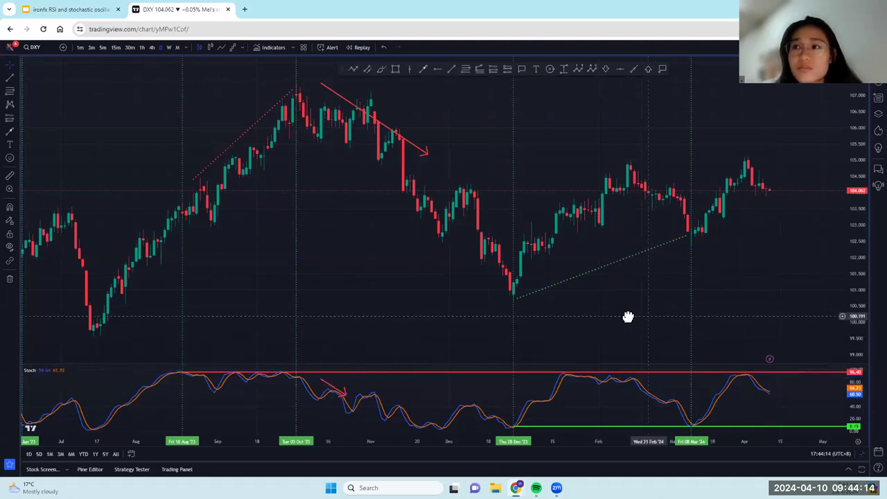
pyautogui.moveTo(511, 324); pyautogui.dragTo(491, 326)
pyautogui.moveTo(651, 323); pyautogui.dragTo(589, 322)
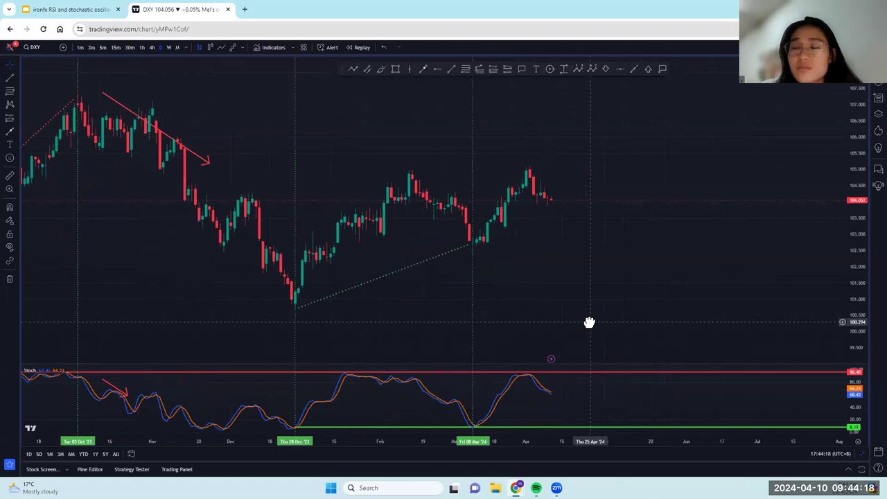
pyautogui.hscroll(-2, 589, 323)
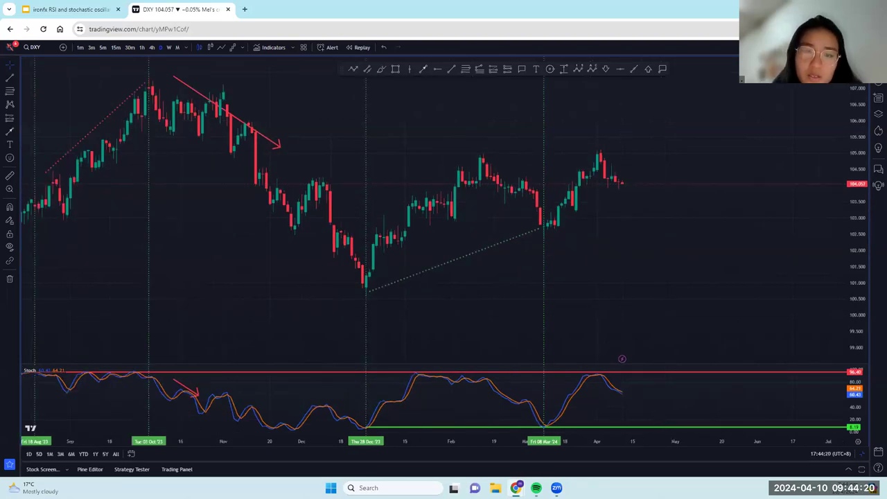
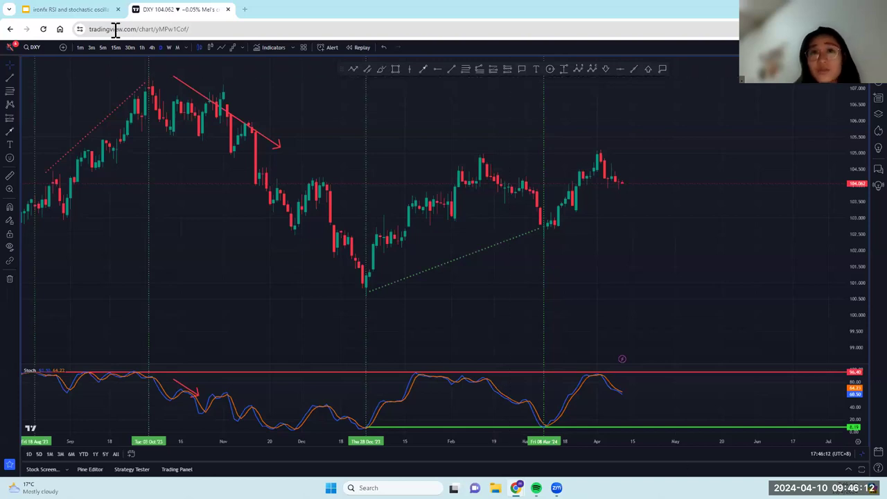
# - Switch the chart to the FXCM EURUSD pair and remove all drawings and indicators
pyautogui.click(29, 47)
pyautogui.write('E')
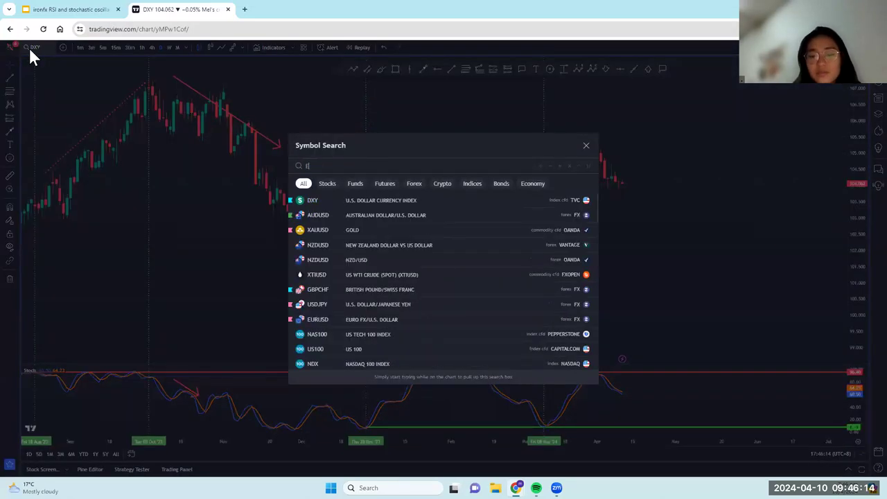
pyautogui.write('URUSD')
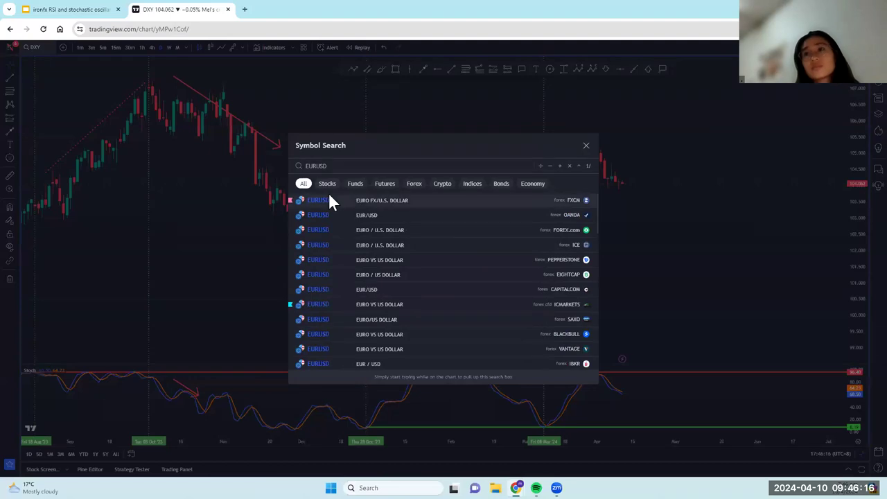
pyautogui.click(355, 199)
pyautogui.click(10, 279)
pyautogui.click(50, 301)
# - Draw a horizontal ray at the March 2024 high at 1.09529 and apply the 1st Resistance template
pyautogui.scroll(-5, 279, 317)
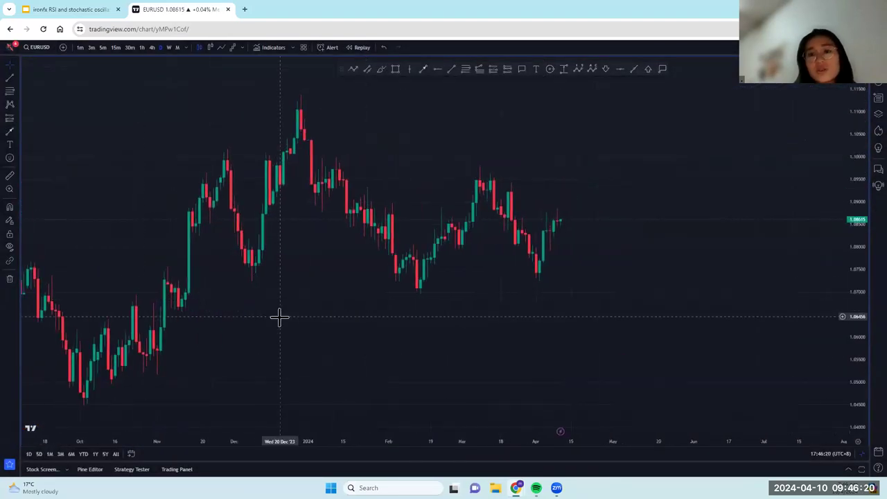
pyautogui.scroll(-3, 280, 317)
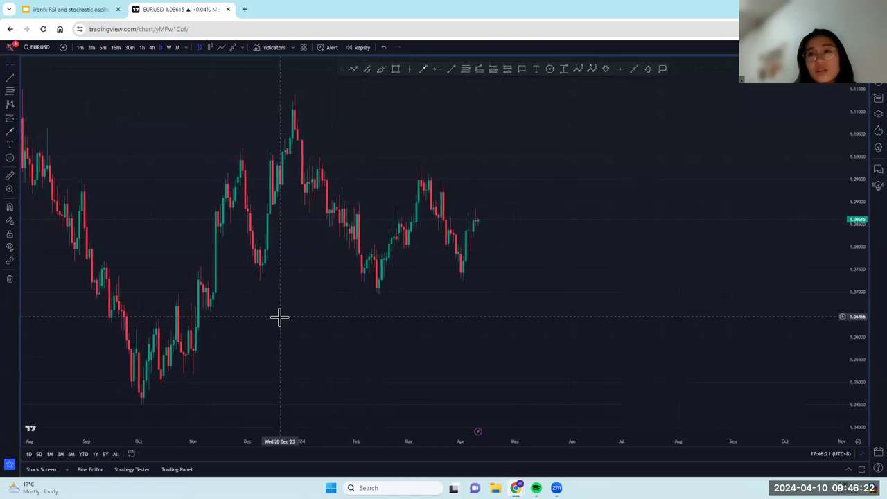
pyautogui.hscroll(-3, 279, 317)
pyautogui.scroll(-3, 279, 317)
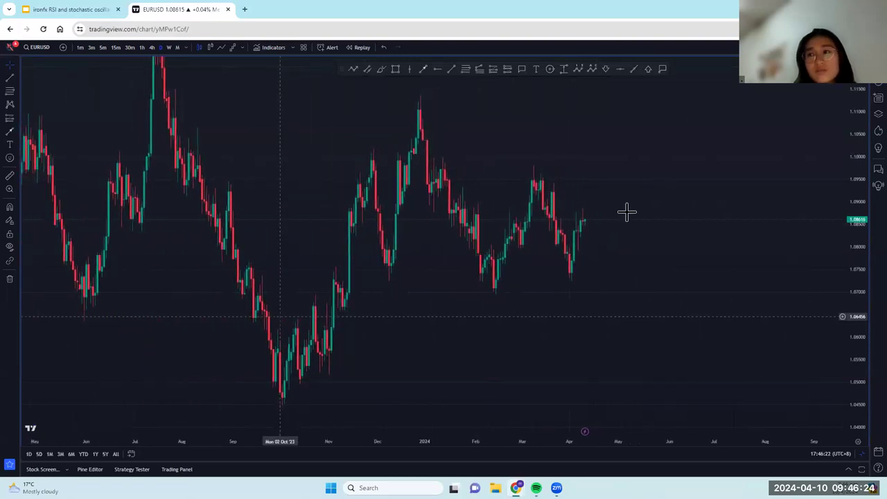
pyautogui.moveTo(858, 202); pyautogui.dragTo(858, 230)
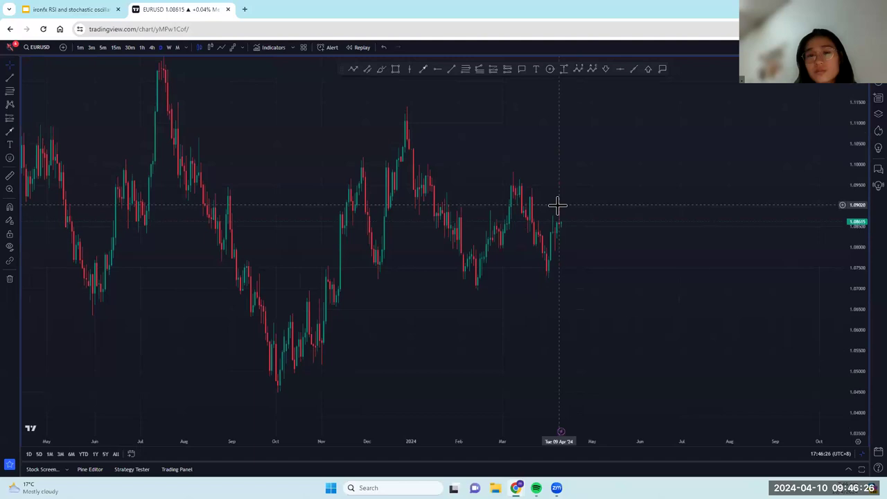
pyautogui.scroll(2, 558, 205)
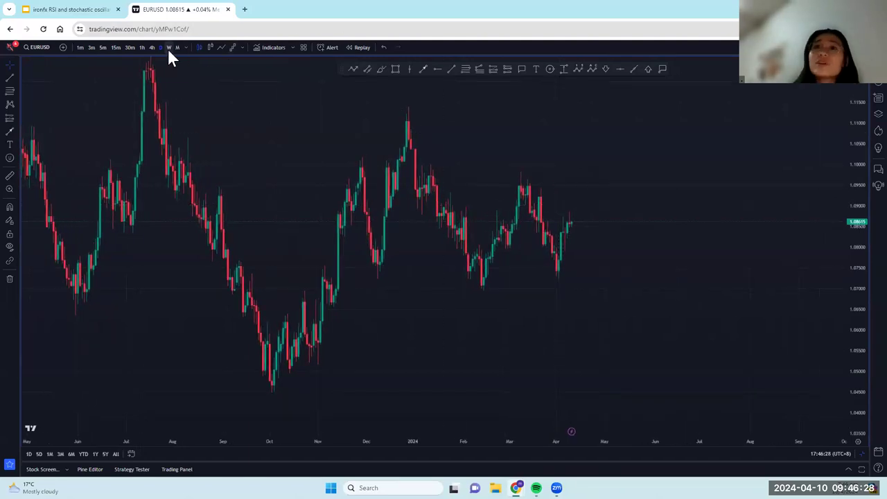
pyautogui.hscroll(3, 584, 174)
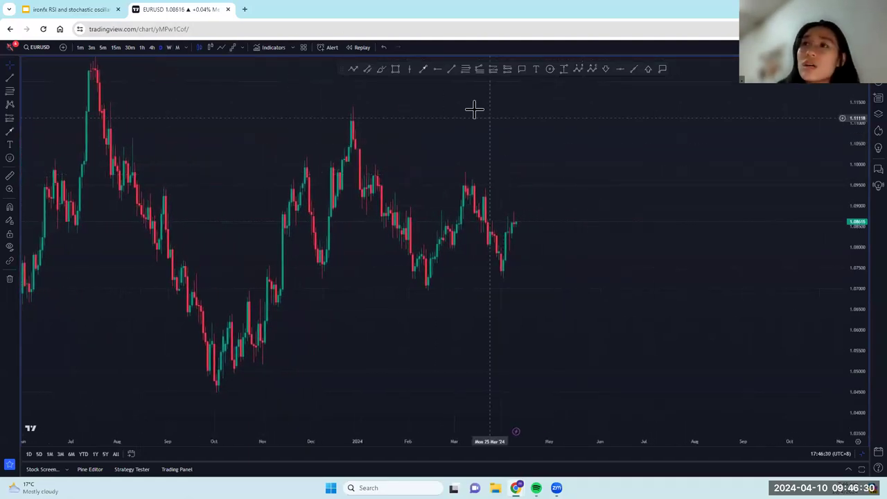
pyautogui.click(437, 69)
pyautogui.click(464, 170)
pyautogui.moveTo(466, 178)
pyautogui.mouseDown()
pyautogui.moveTo(465, 192)
pyautogui.moveTo(463, 184)
pyautogui.mouseUp()
pyautogui.click(451, 91)
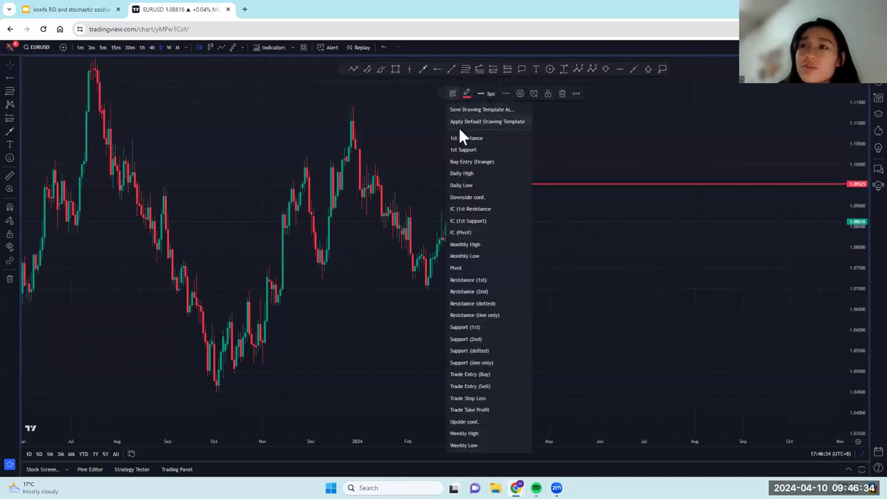
pyautogui.click(463, 137)
# - Draw a horizontal ray from late February 2024 at 1.08654 and apply the Pivot template
pyautogui.click(435, 69)
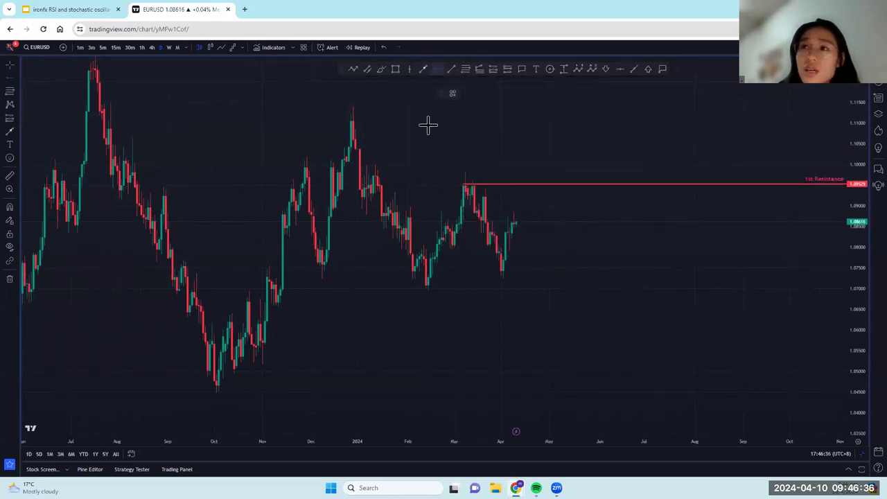
pyautogui.click(514, 225)
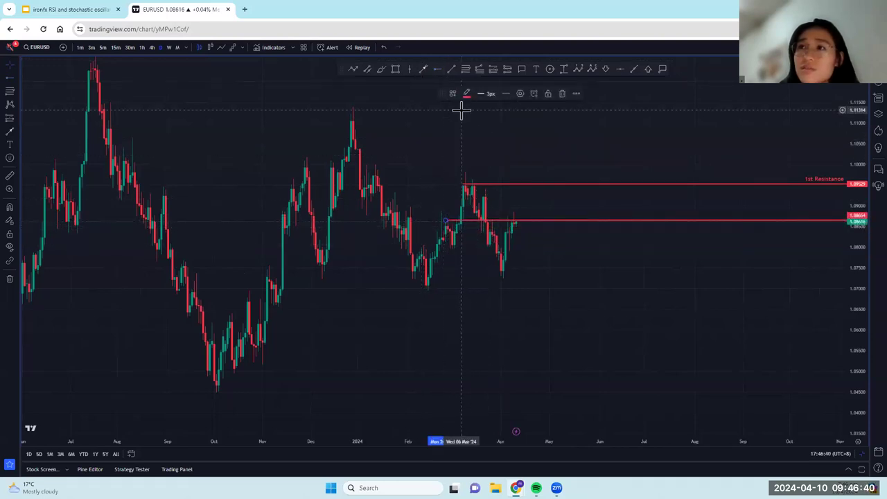
pyautogui.click(452, 93)
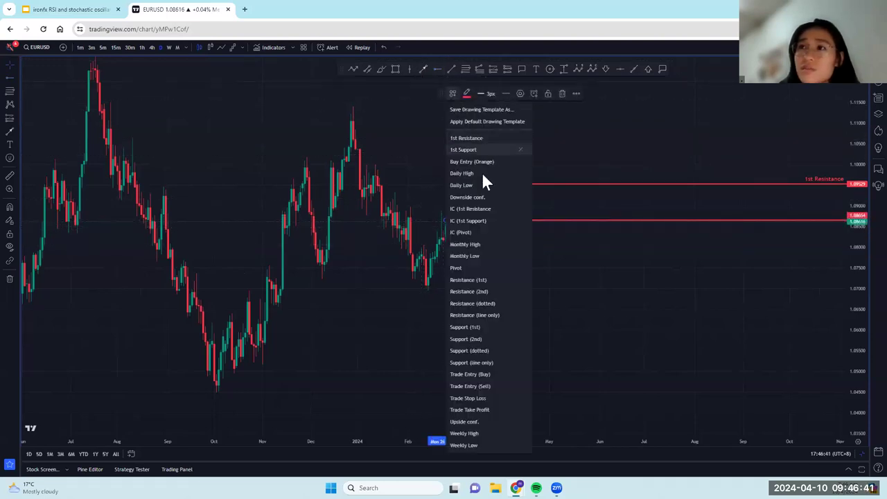
pyautogui.click(458, 267)
# - Draw a horizontal ray from 3 November 2023 at 1.07404 and apply the 1st Support template
pyautogui.click(439, 69)
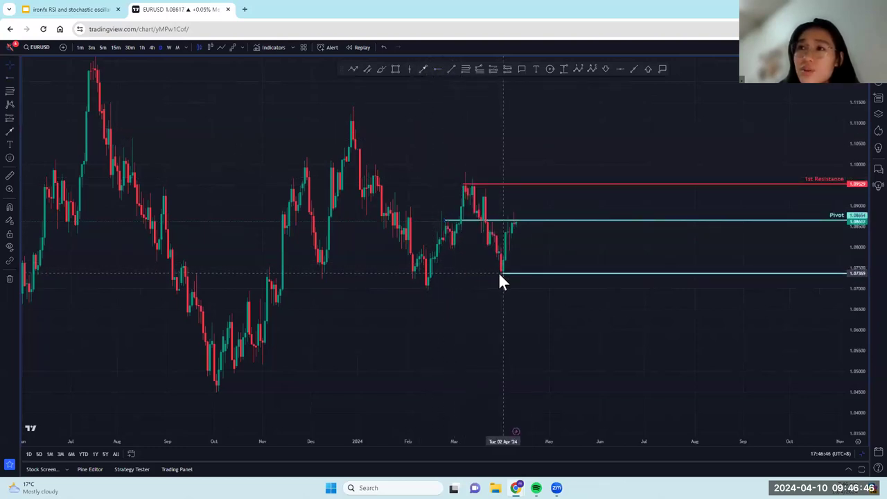
pyautogui.click(265, 272)
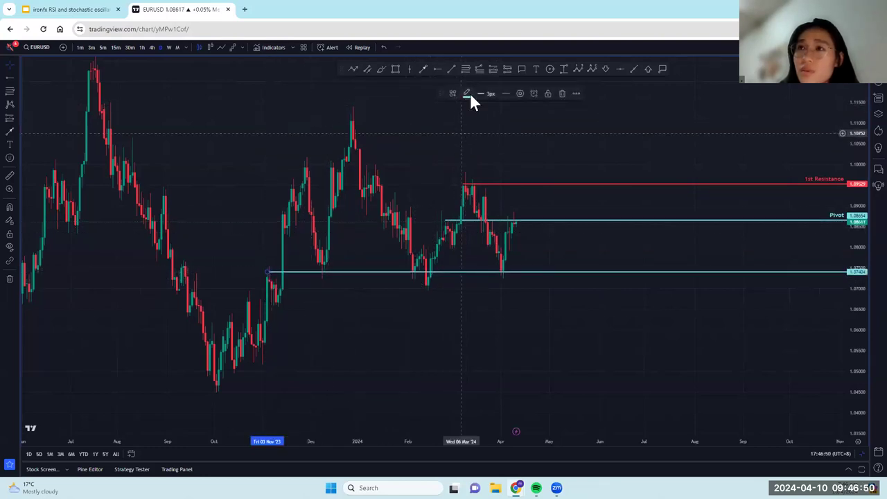
pyautogui.click(452, 96)
pyautogui.click(464, 149)
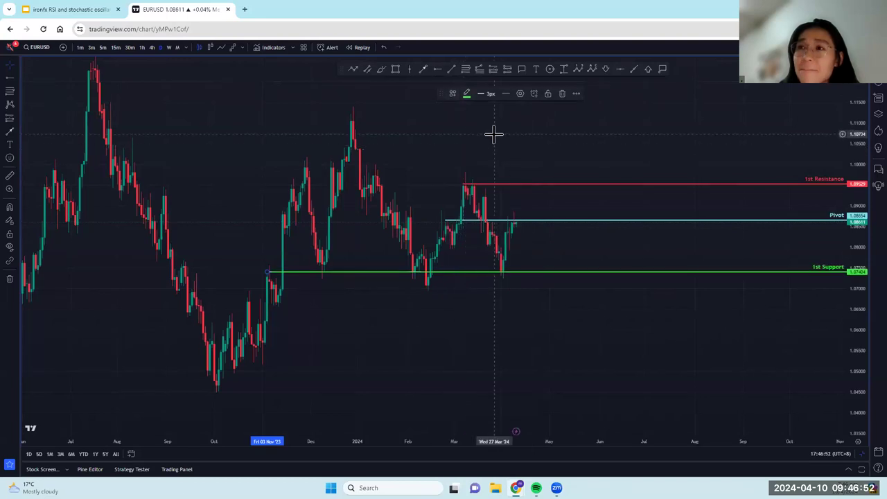
# - Draw a trend-based Fibonacci extension from the late December 2023 high through the mid-February 2024 low to the 8 March 2024 high
pyautogui.hscroll(-2, 494, 135)
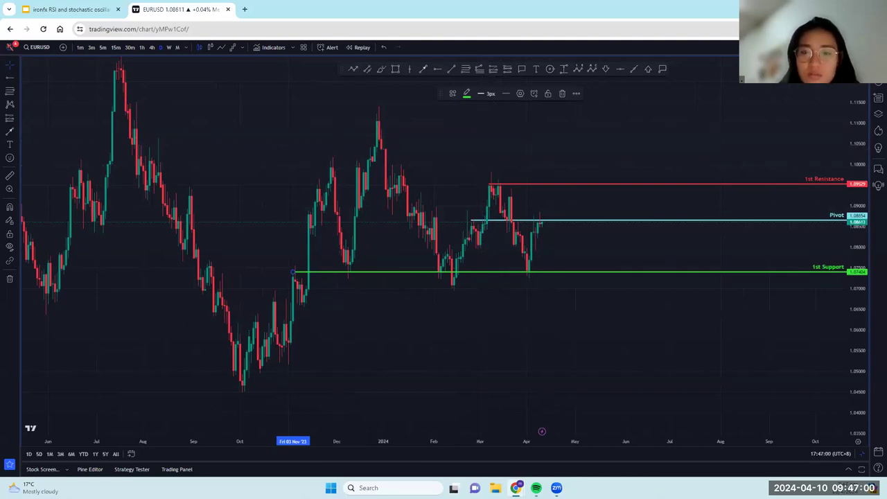
pyautogui.hscroll(-3, 563, 371)
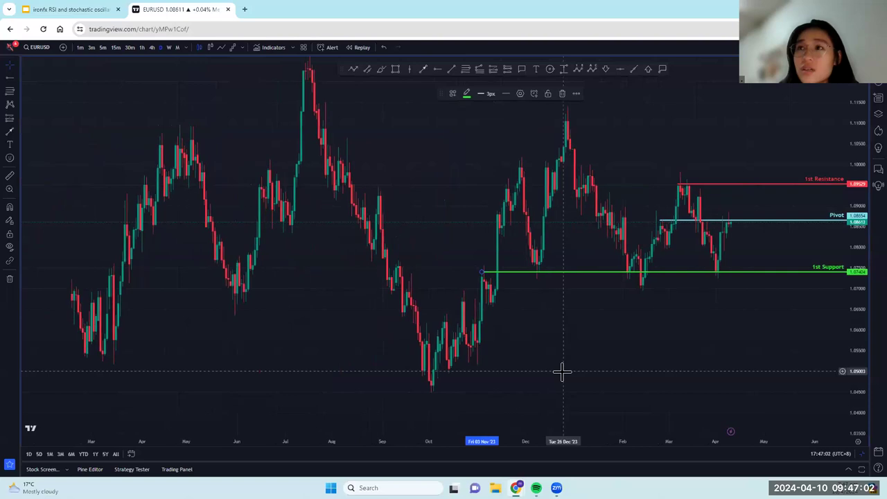
pyautogui.hscroll(5, 562, 371)
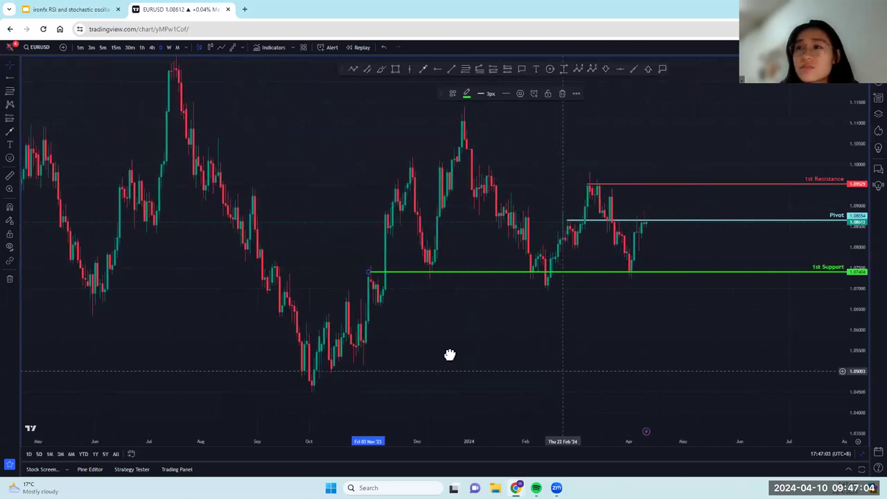
pyautogui.hscroll(1, 463, 91)
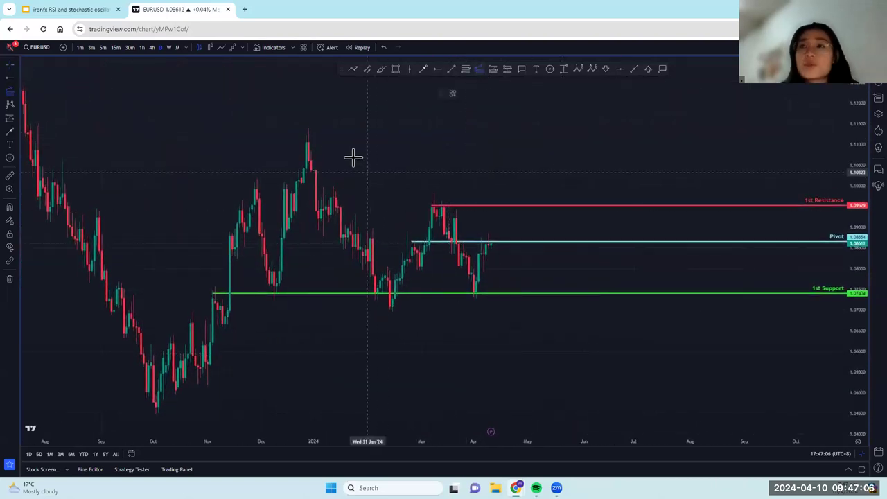
pyautogui.click(307, 129)
pyautogui.click(391, 309)
pyautogui.click(434, 195)
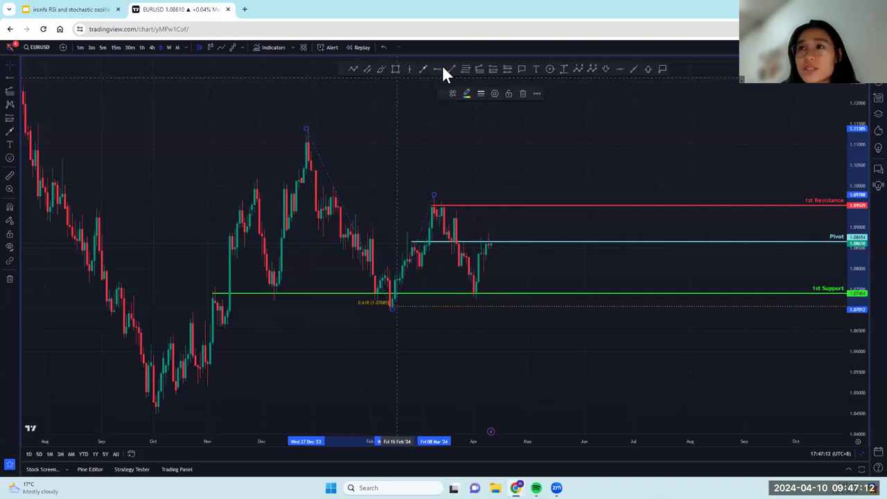
# - Draw a Fibonacci retracement from the 7 March 2024 high to the 2 April 2024 low and apply a saved template without the 61.8% level
pyautogui.click(465, 69)
pyautogui.click(432, 195)
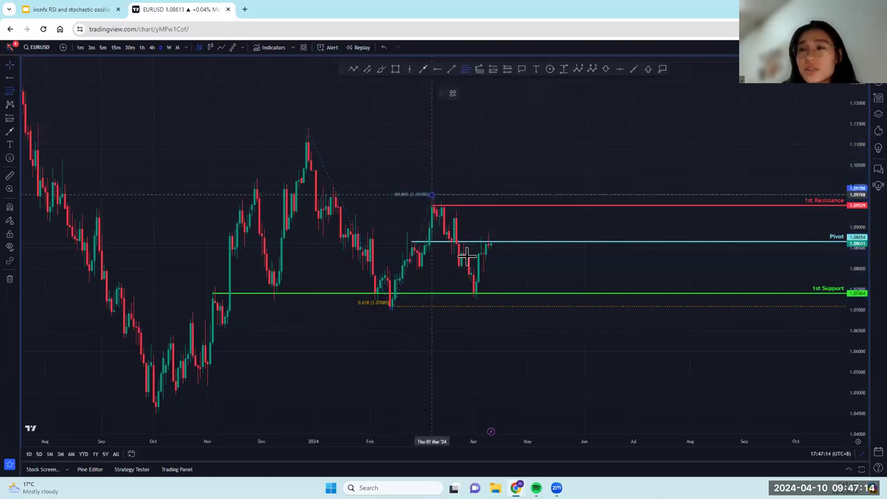
pyautogui.click(476, 295)
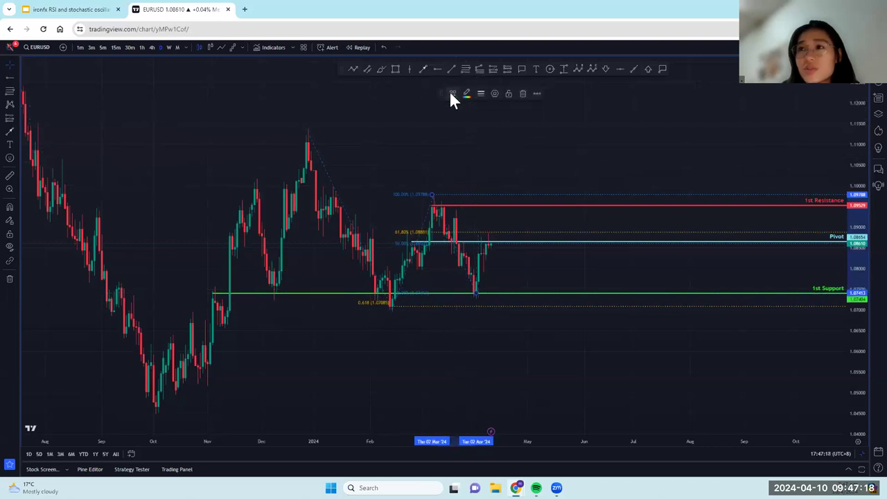
pyautogui.click(452, 94)
pyautogui.click(455, 219)
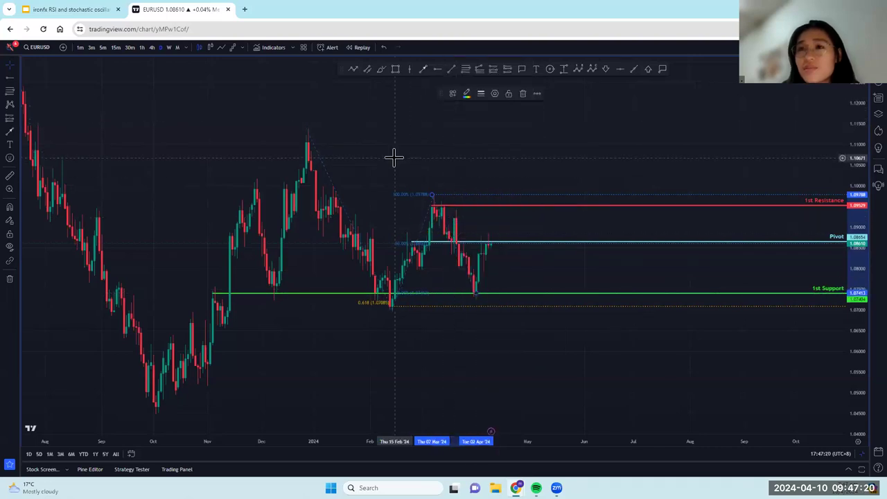
# - Draw a Fibonacci retracement from the 27 December 2023 high to the 13 February 2024 low and apply the 61 template
pyautogui.hscroll(-5, 394, 158)
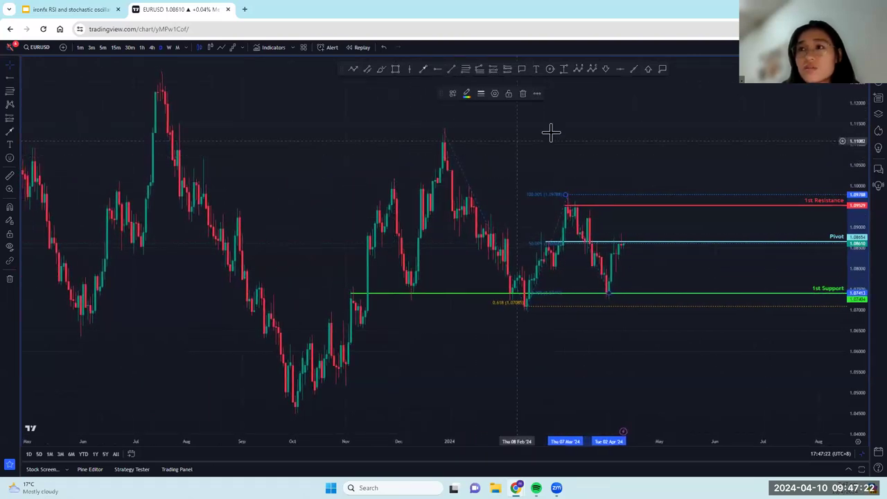
pyautogui.hscroll(4, 551, 132)
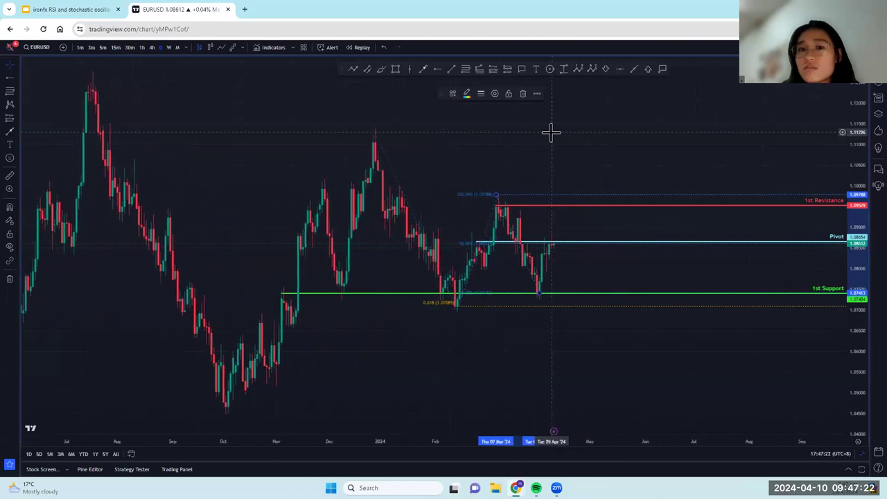
pyautogui.click(478, 69)
pyautogui.click(353, 128)
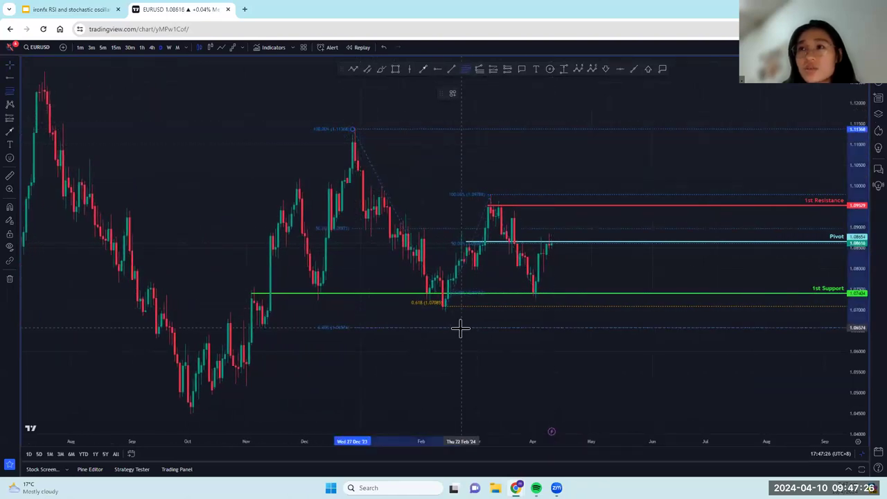
pyautogui.click(444, 310)
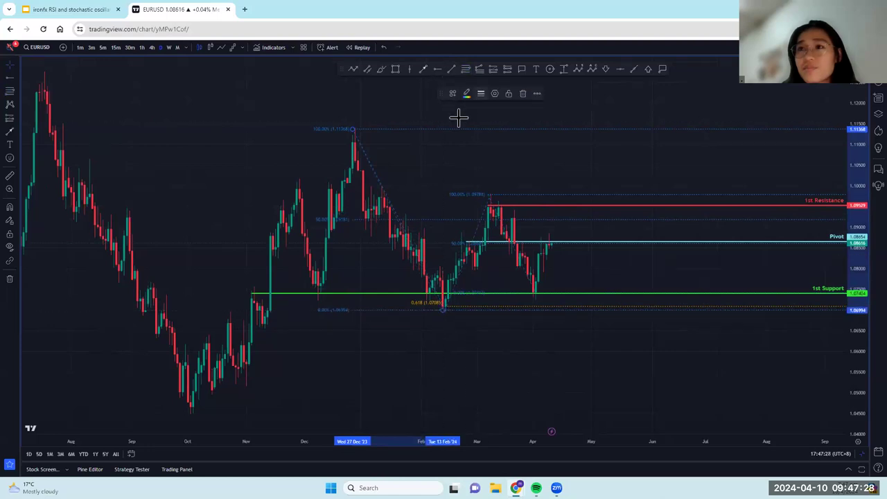
pyautogui.click(452, 94)
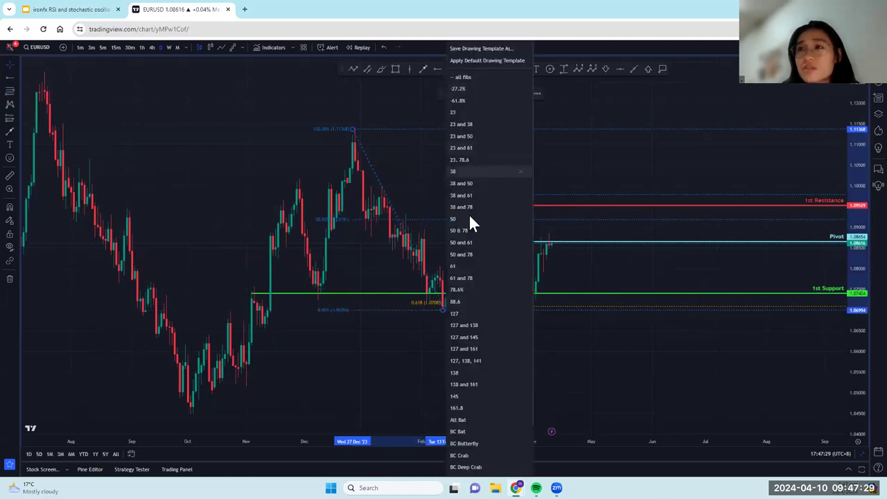
pyautogui.click(456, 266)
# - Try a Fibonacci retracement from the 28 November to the 8 December 2023 level with the all fibs template, and remove it
pyautogui.hscroll(-5, 454, 373)
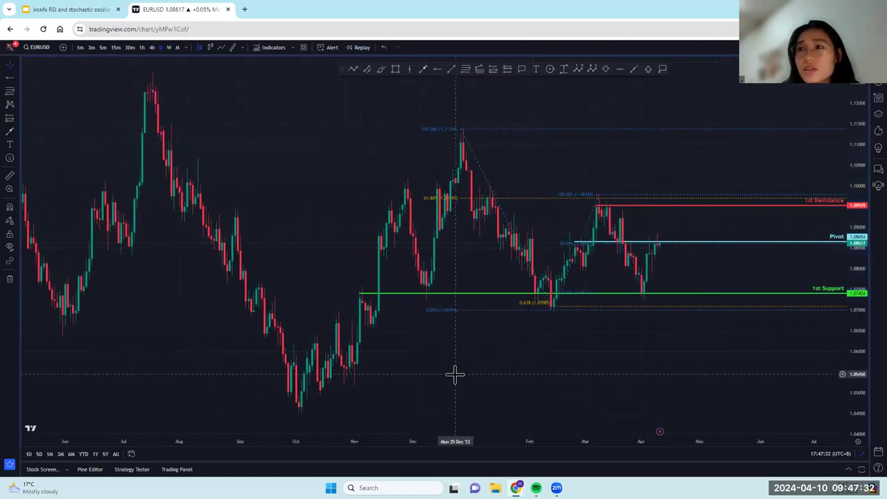
pyautogui.hscroll(5, 456, 374)
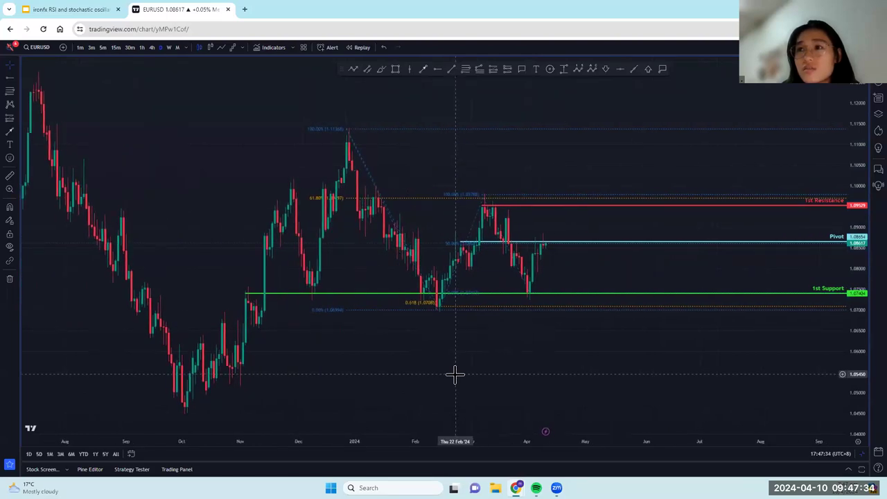
pyautogui.scroll(-1, 456, 374)
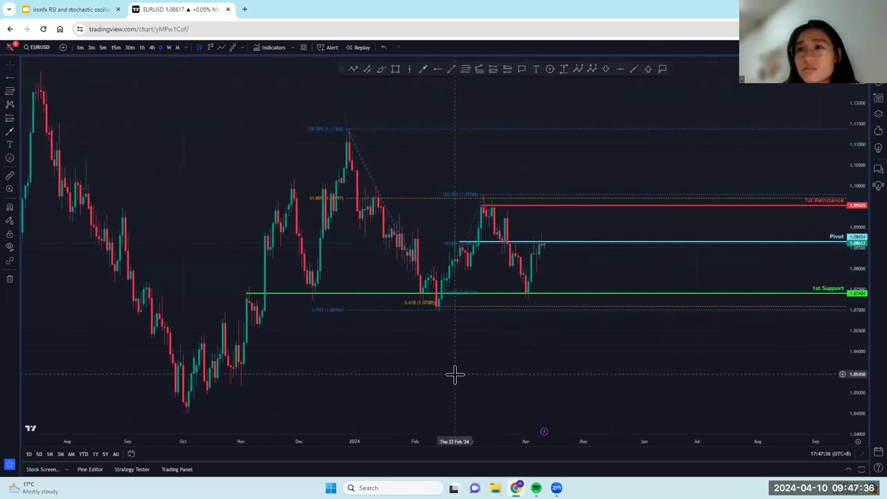
pyautogui.scroll(1, 455, 374)
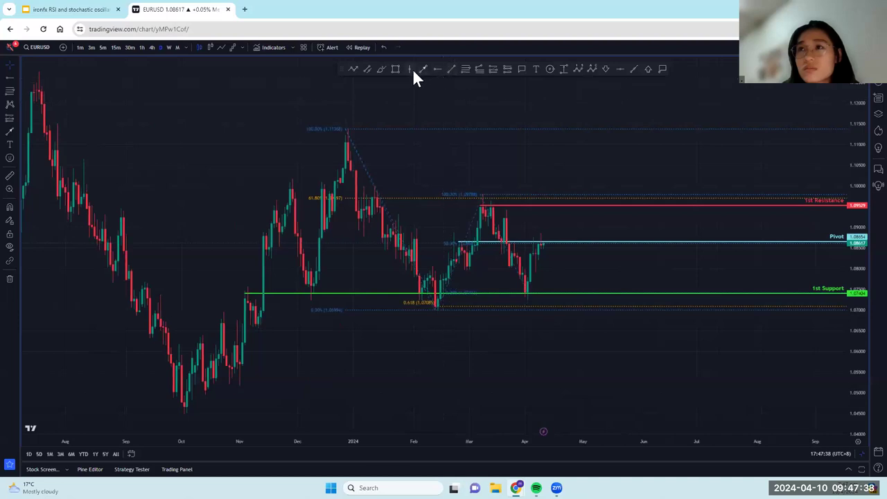
pyautogui.click(465, 70)
pyautogui.click(290, 180)
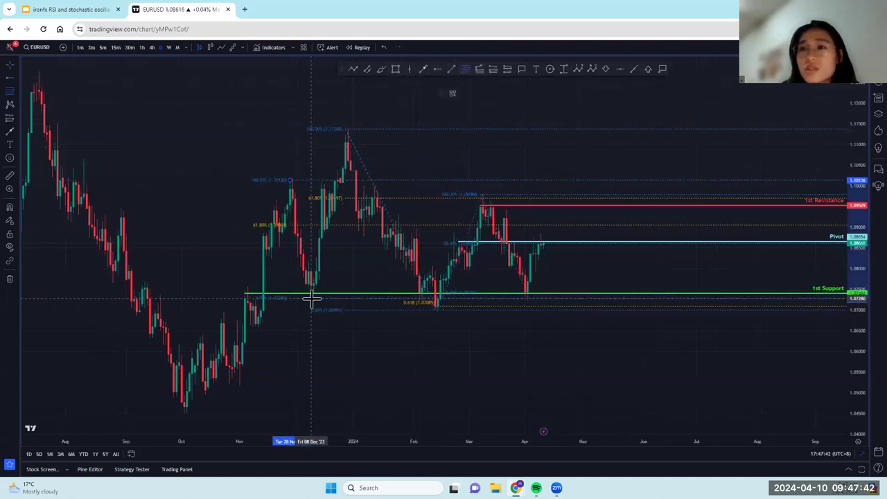
pyautogui.click(311, 298)
pyautogui.click(453, 94)
pyautogui.click(457, 78)
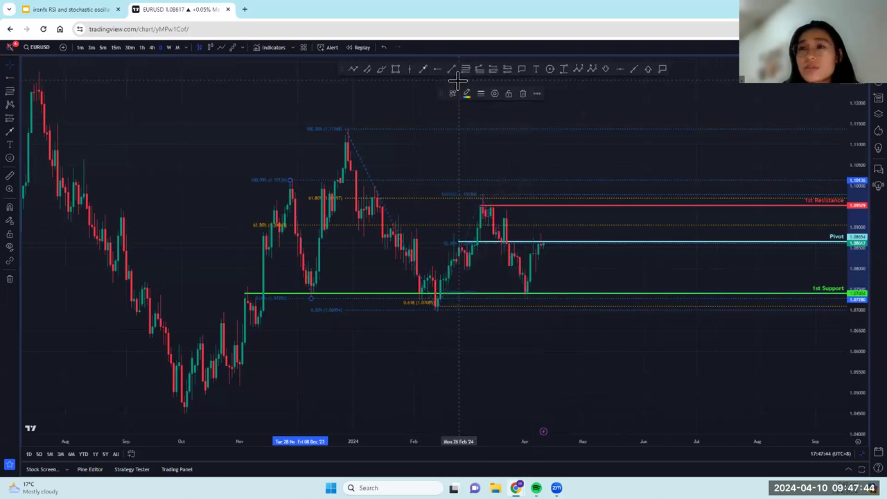
pyautogui.hscroll(-2, 404, 163)
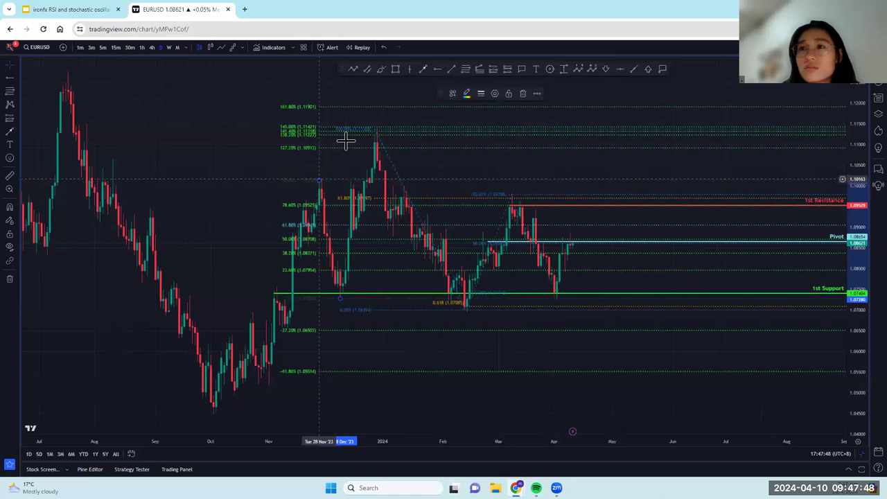
pyautogui.click(521, 93)
# - Add the Ichimoku Cloud and Moving Average Convergence Divergence indicators to the EURUSD chart
pyautogui.hscroll(5, 503, 139)
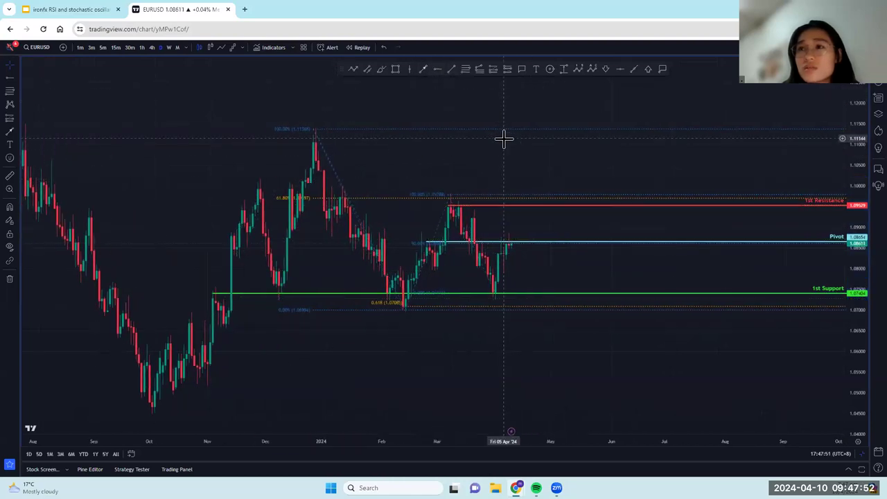
pyautogui.hscroll(-5, 460, 125)
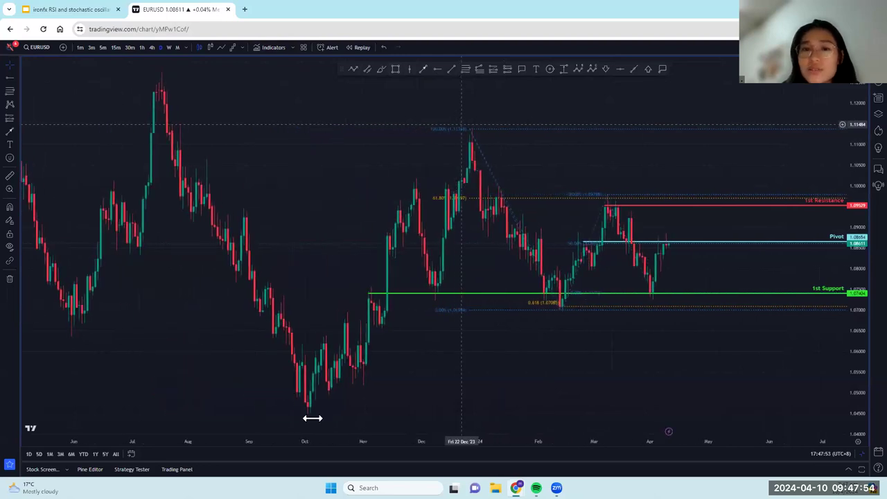
pyautogui.click(273, 48)
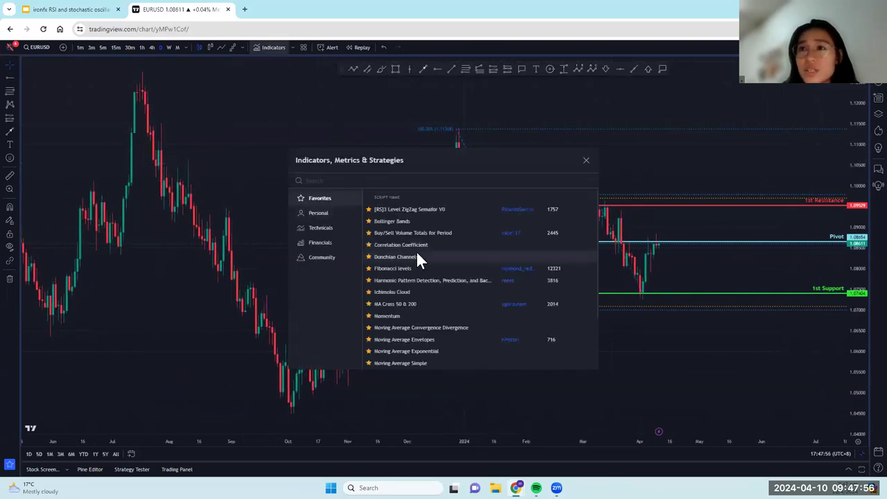
pyautogui.click(406, 285)
pyautogui.click(413, 321)
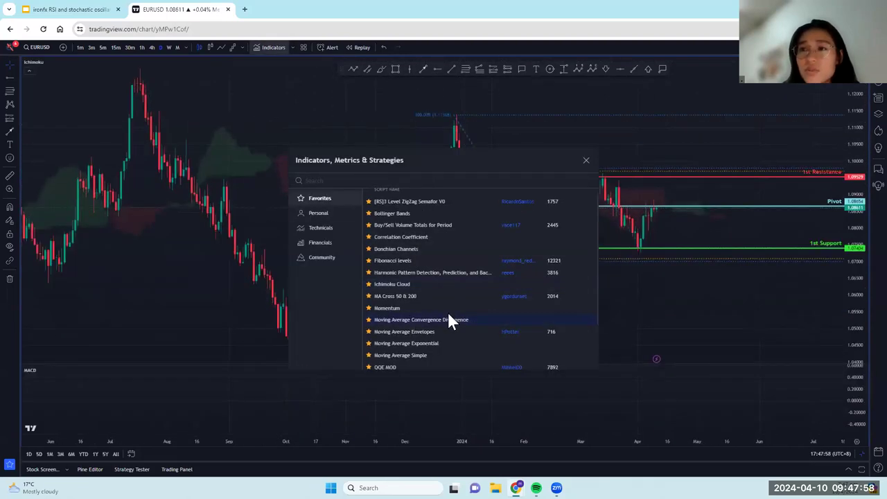
pyautogui.scroll(-1, 447, 320)
pyautogui.click(585, 162)
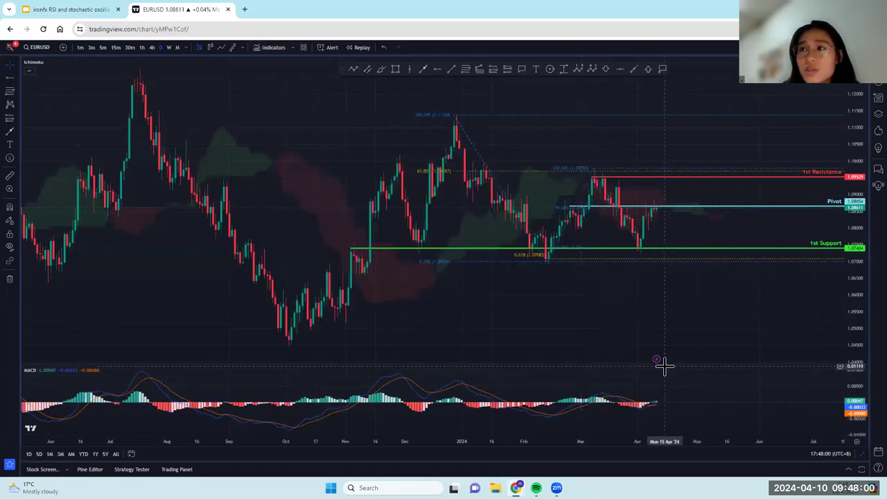
# - Remove the Ichimoku Cloud from the chart and add the Stochastic indicator
pyautogui.hscroll(5, 571, 312)
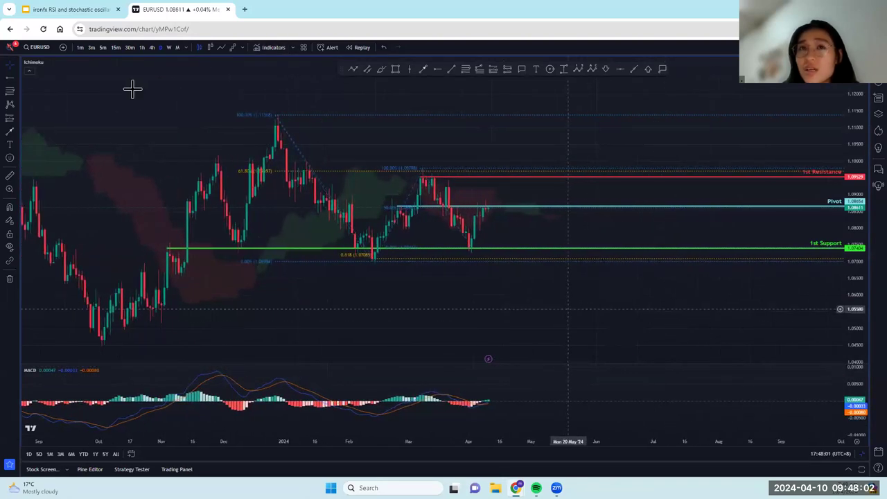
pyautogui.click(82, 62)
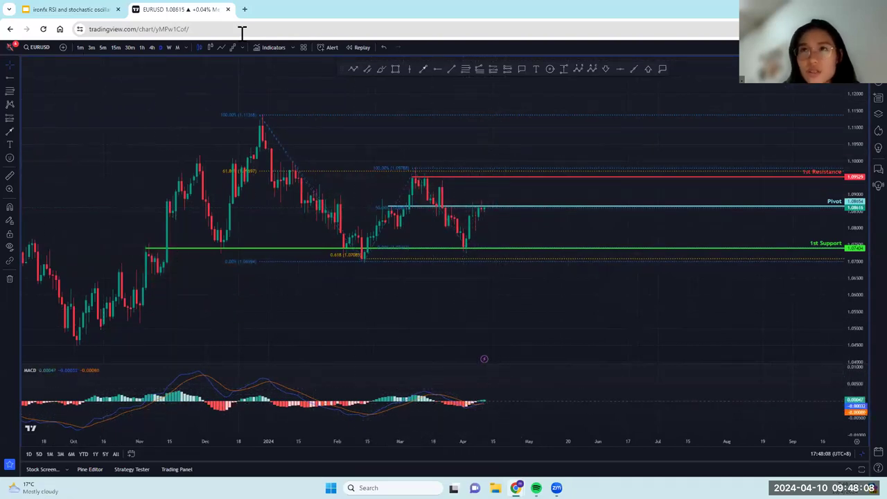
pyautogui.click(268, 50)
pyautogui.scroll(-3, 416, 305)
pyautogui.scroll(-1, 425, 330)
pyautogui.click(414, 329)
pyautogui.click(586, 161)
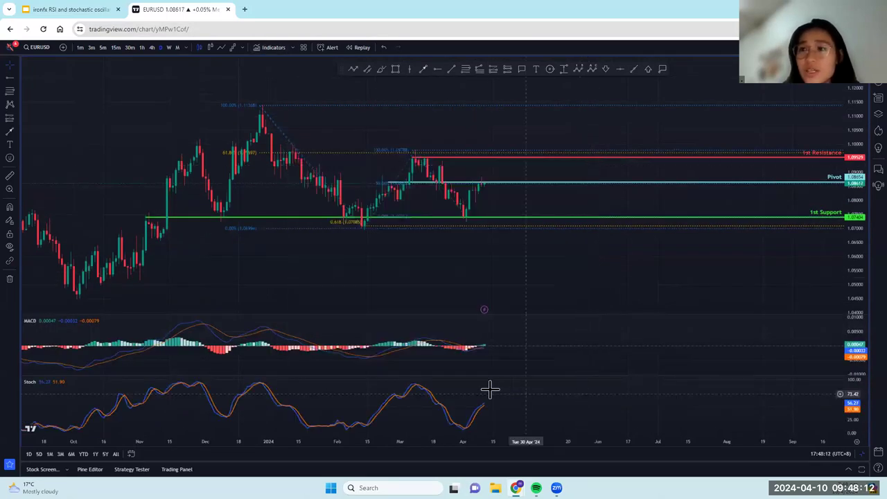
# - Draw a trend line under the price lows from 15 February 2024 at 1.07022 to 29 March 2024 at 1.07219 and colour it green
pyautogui.hscroll(-5, 362, 410)
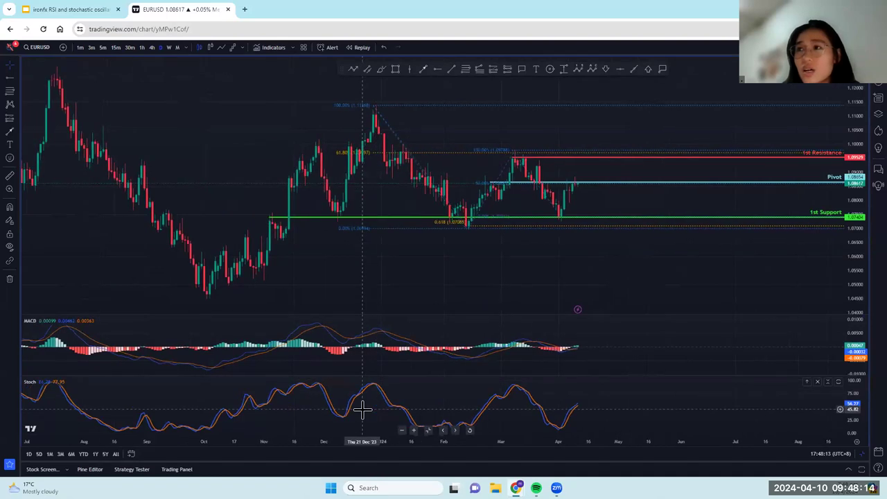
pyautogui.hscroll(-3, 590, 412)
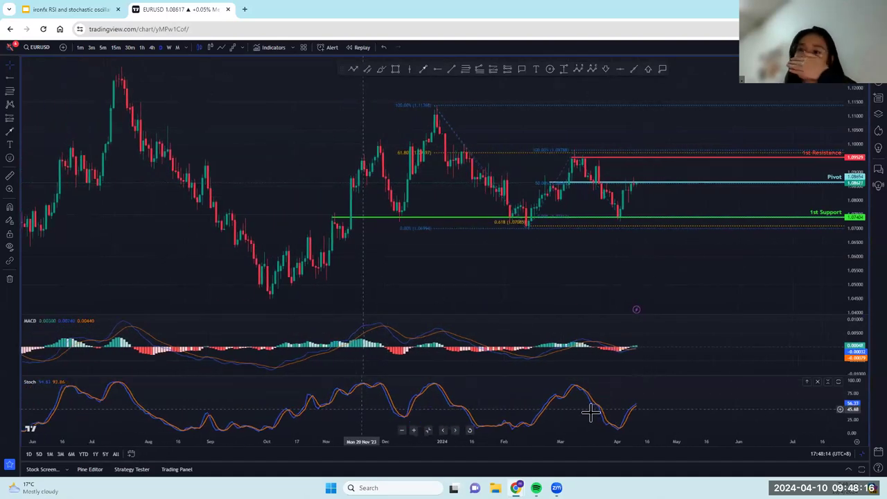
pyautogui.hscroll(-2, 590, 413)
pyautogui.hscroll(4, 508, 394)
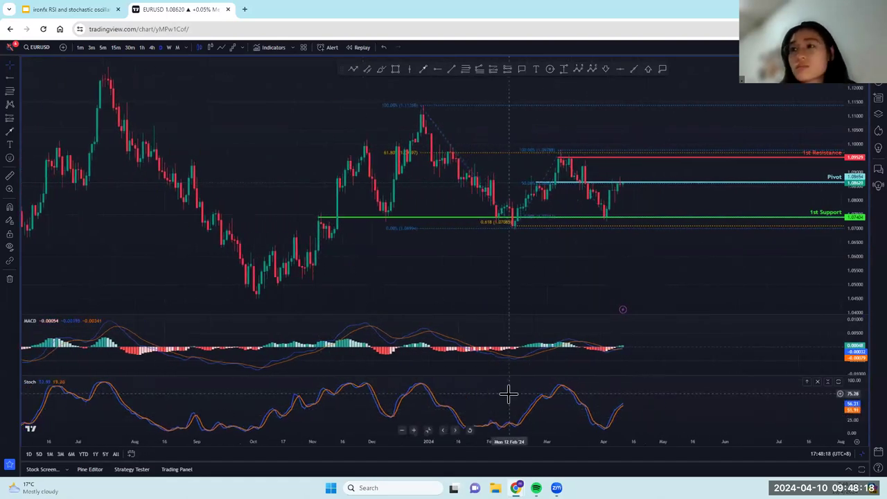
pyautogui.hscroll(3, 508, 394)
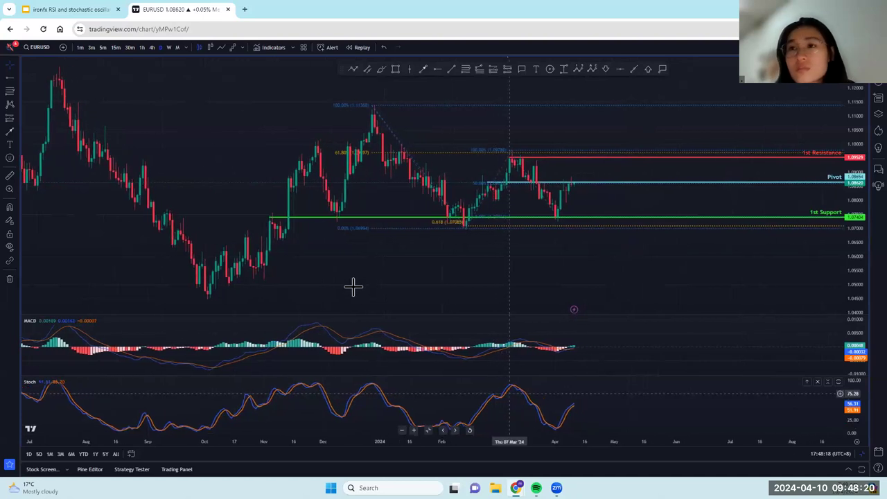
pyautogui.hscroll(10, 350, 276)
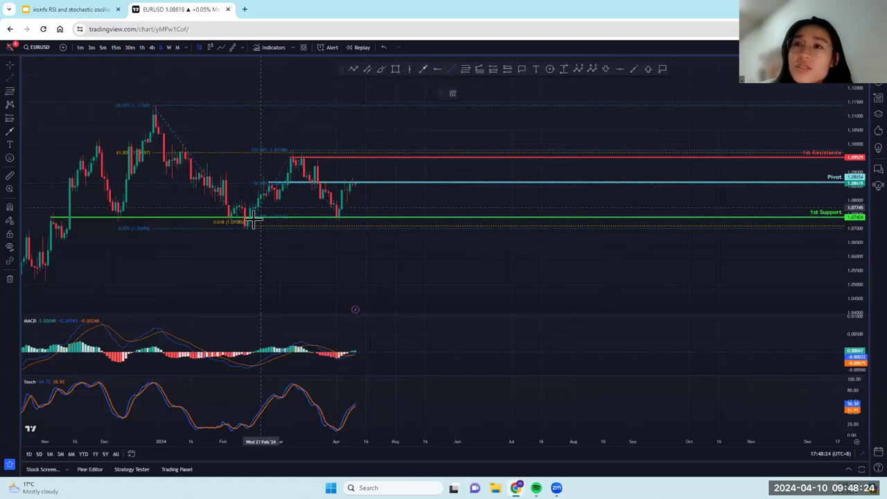
pyautogui.click(334, 221)
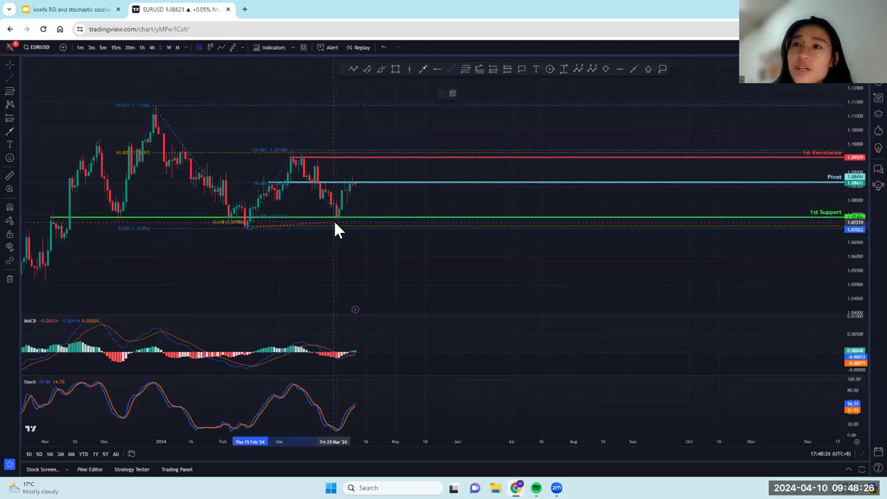
pyautogui.click(468, 94)
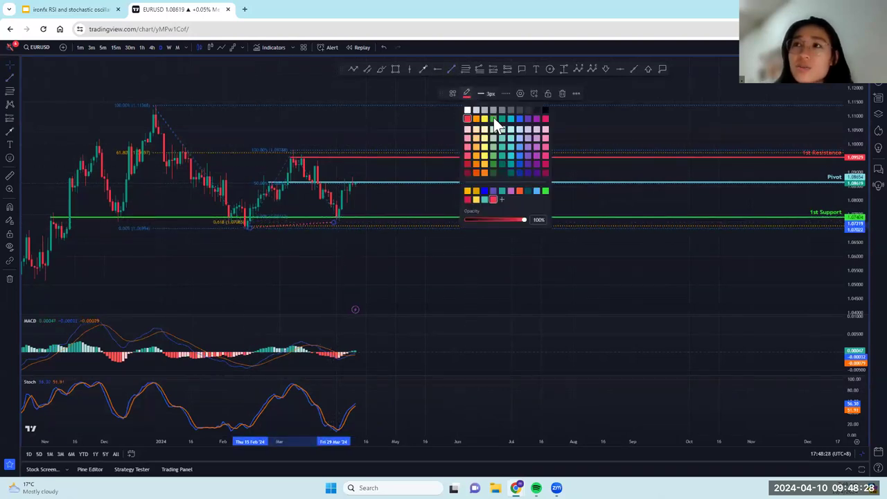
pyautogui.click(494, 119)
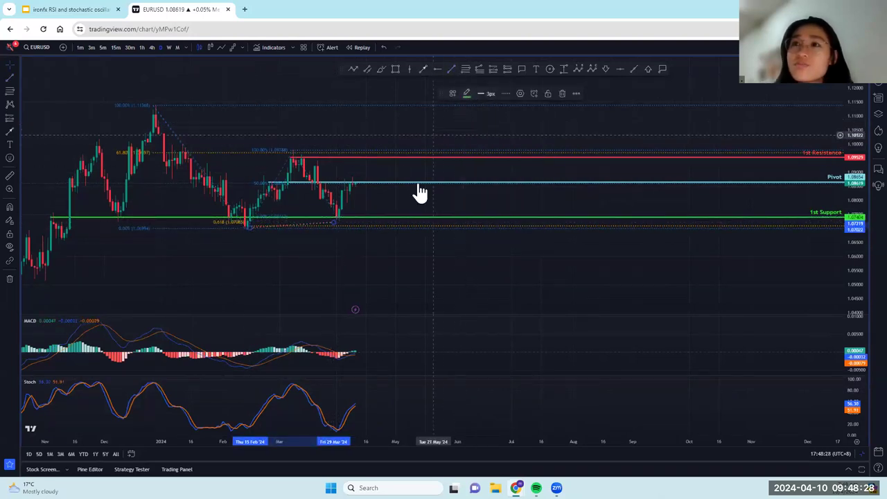
# - Mark the 1 April and 14 February 2024 lows with vertical lines, and discard a trial horizontal ray in the Stochastic pane
pyautogui.click(409, 70)
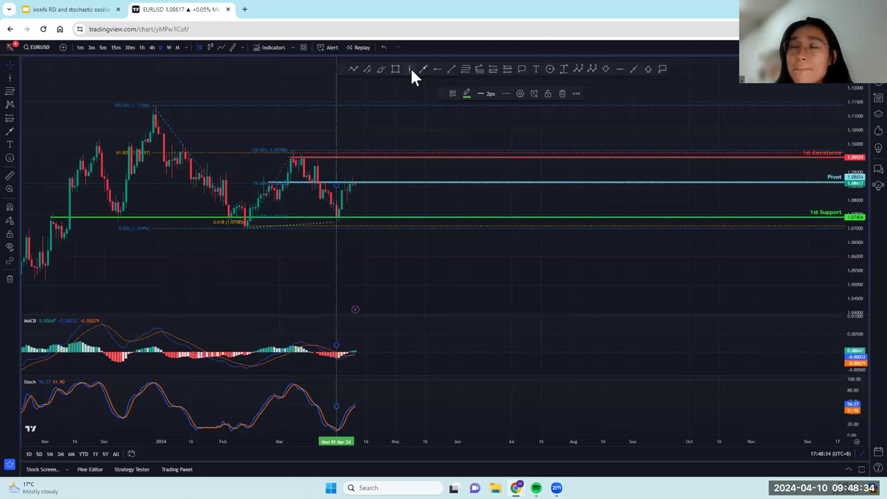
pyautogui.click(247, 224)
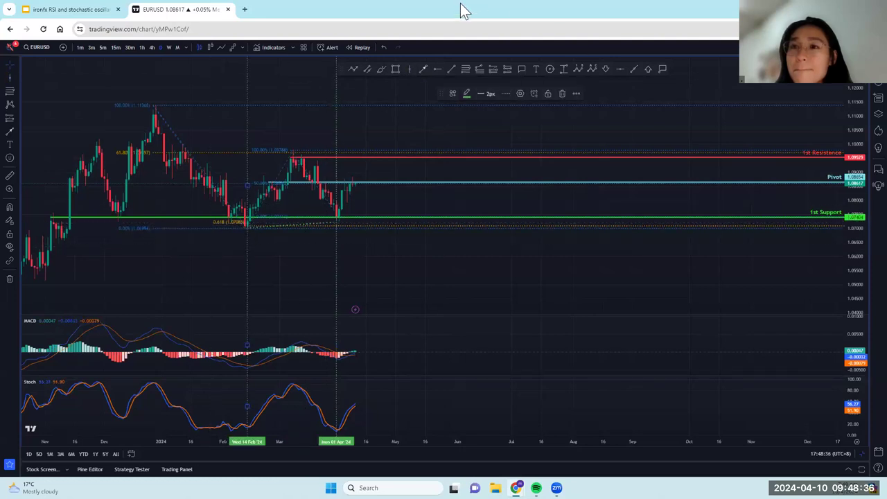
pyautogui.click(246, 429)
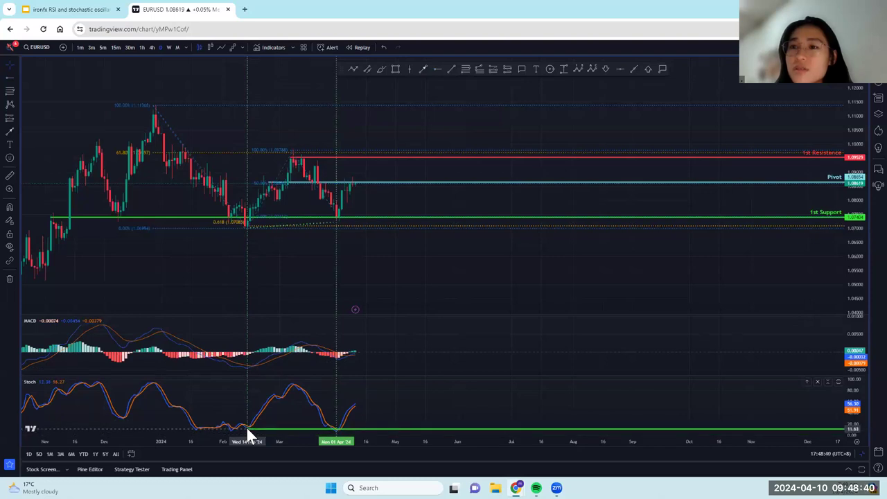
pyautogui.click(555, 94)
# - Draw a trend line joining the Stochastic lows of 15 February and 1 April 2024 and fine-tune its placement on the curve
pyautogui.moveTo(533, 277); pyautogui.dragTo(702, 240)
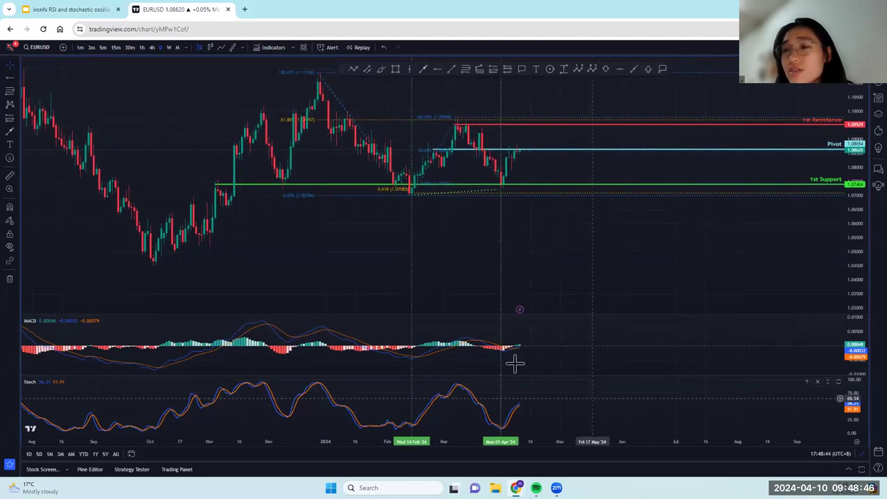
pyautogui.click(423, 424)
pyautogui.click(510, 431)
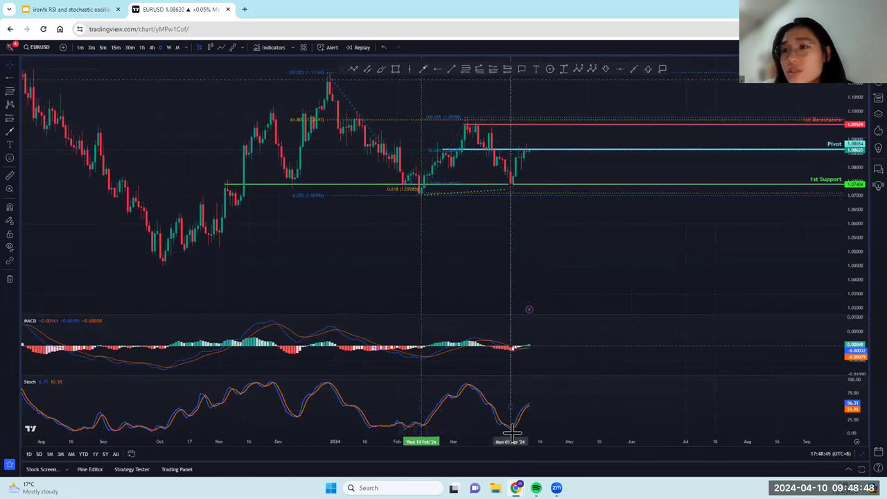
pyautogui.hscroll(-5, 616, 437)
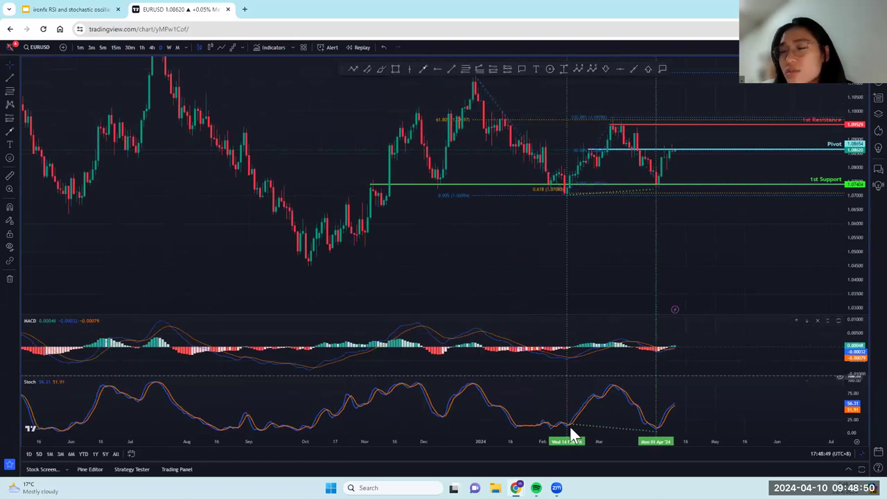
pyautogui.click(570, 425)
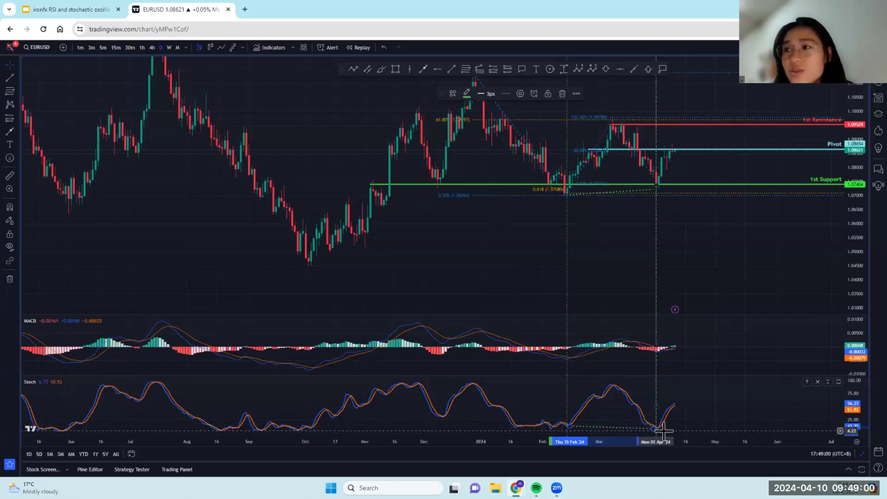
# - Colour the trend line joining the Stochastic lows of February and April 2024 red
pyautogui.click(469, 97)
pyautogui.click(470, 116)
pyautogui.click(455, 94)
pyautogui.click(467, 94)
pyautogui.click(468, 119)
# - Place a horizontal ray on the Stochastic peak of 26 December 2023 at about 93.43 and colour it white
pyautogui.moveTo(731, 224); pyautogui.dragTo(373, 241)
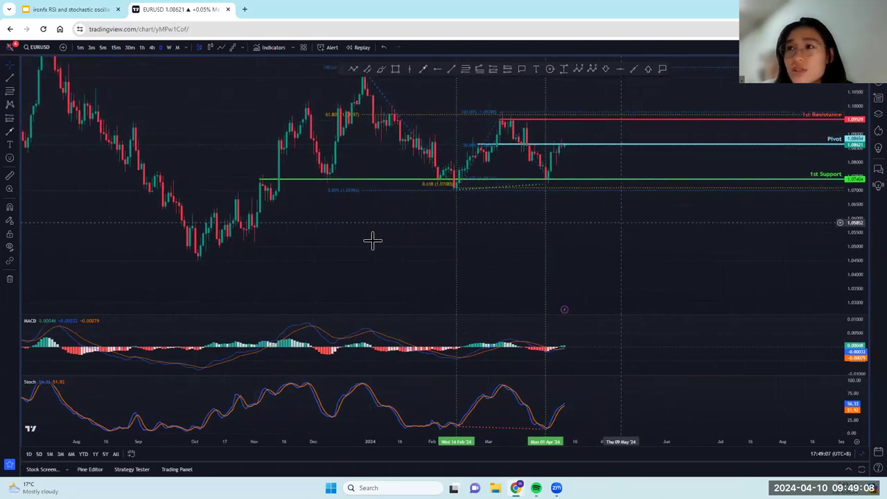
pyautogui.moveTo(537, 242); pyautogui.dragTo(664, 282)
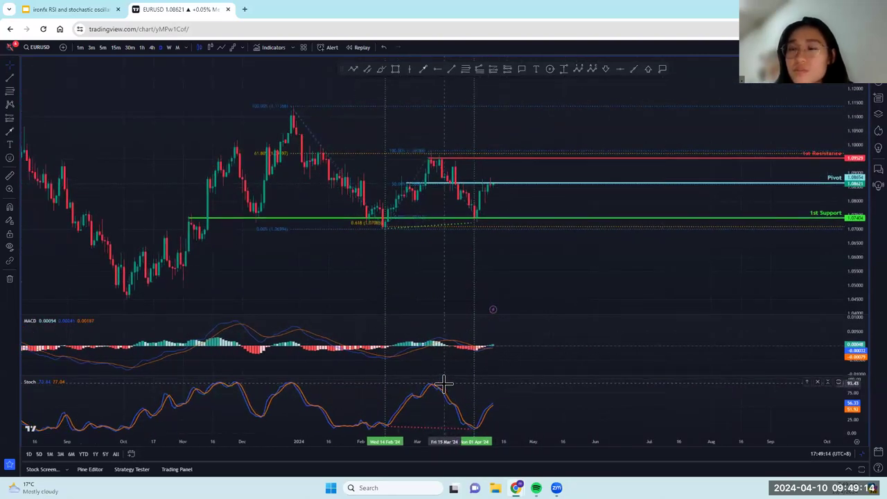
pyautogui.click(441, 67)
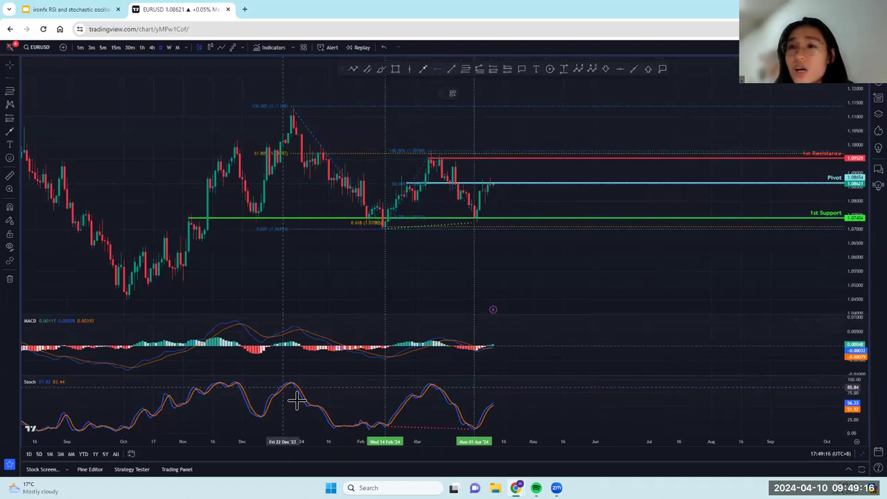
pyautogui.click(295, 382)
pyautogui.moveTo(294, 382); pyautogui.dragTo(253, 386)
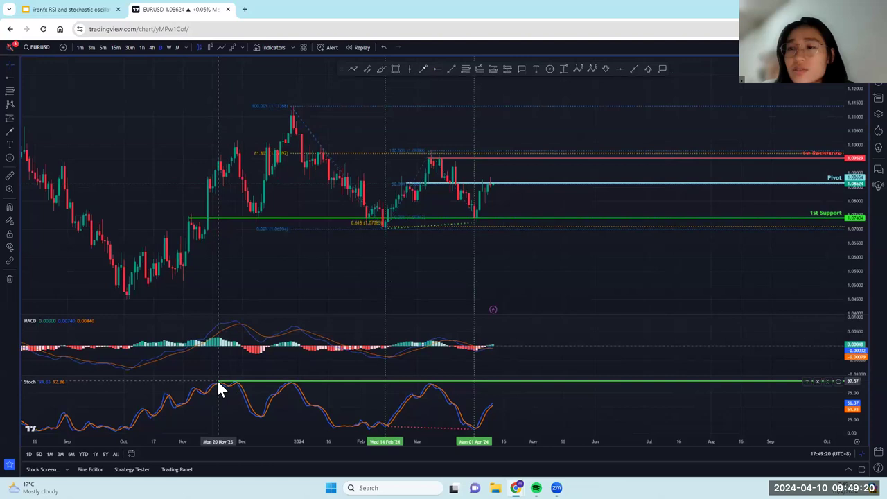
pyautogui.click(288, 383)
pyautogui.click(469, 94)
pyautogui.click(466, 109)
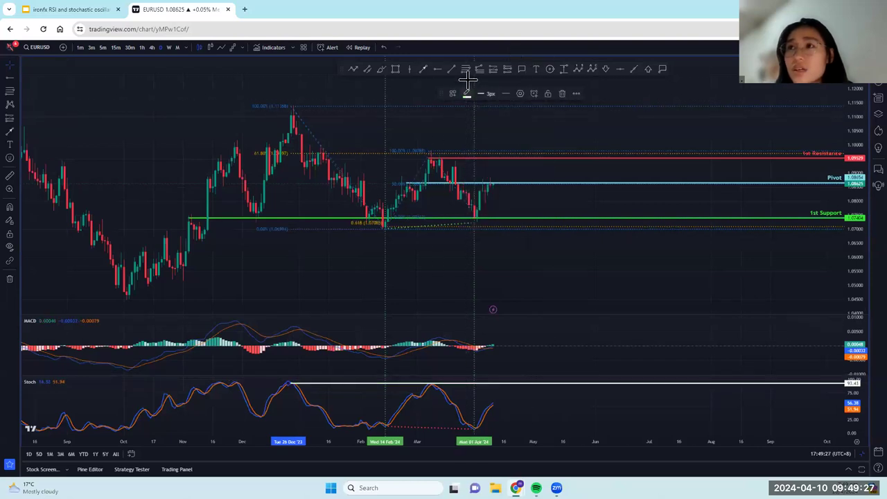
# - Draw a red dotted trend line over the price highs from 2 January 2024 near 1.112 to 7 March 2024 near 1.098
pyautogui.click(301, 111)
pyautogui.click(428, 150)
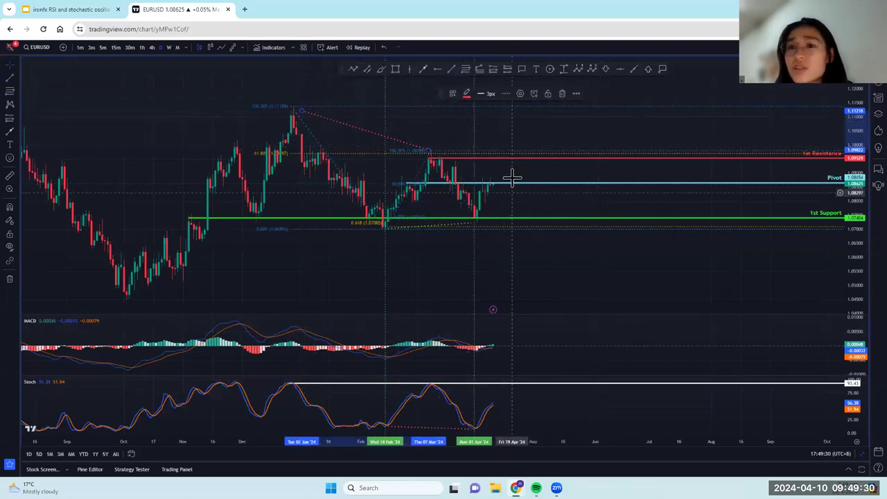
pyautogui.moveTo(564, 130); pyautogui.dragTo(615, 127)
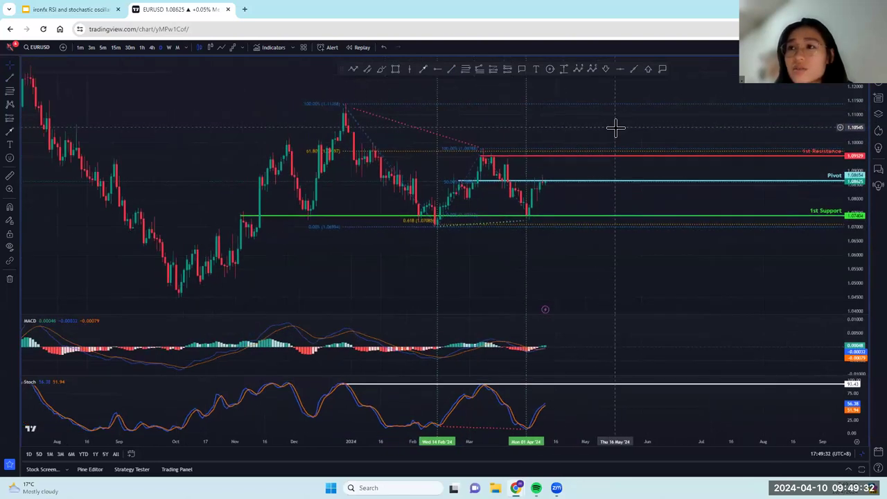
# - Delete the trend lines under the Stochastic lows and under the February to April 2024 price lows
pyautogui.scroll(-2, 616, 127)
pyautogui.click(533, 427)
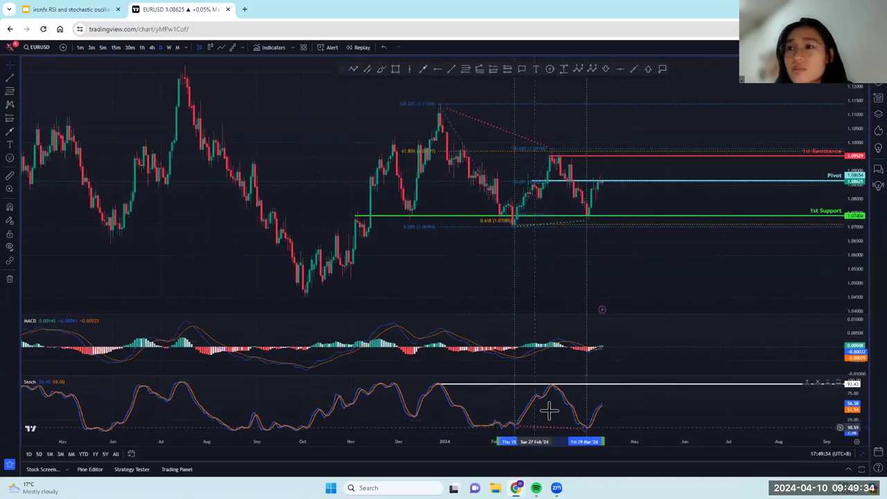
pyautogui.click(562, 93)
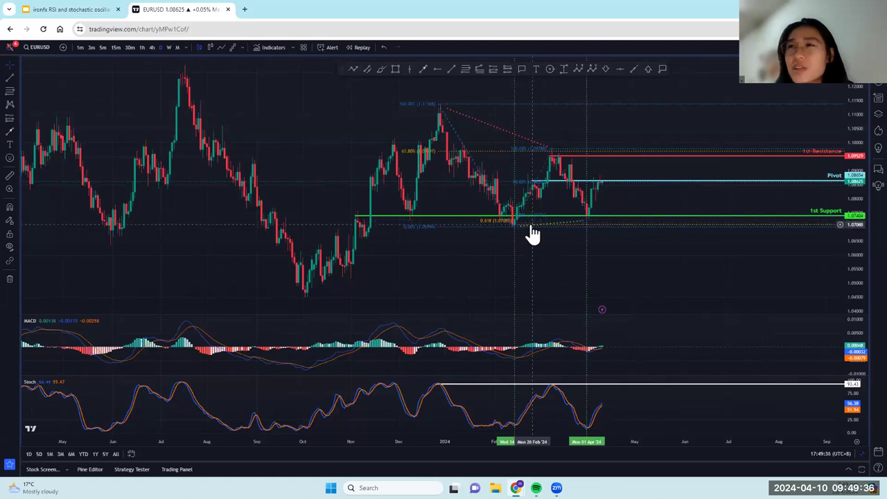
pyautogui.click(532, 225)
pyautogui.click(561, 93)
pyautogui.moveTo(706, 127); pyautogui.dragTo(712, 132)
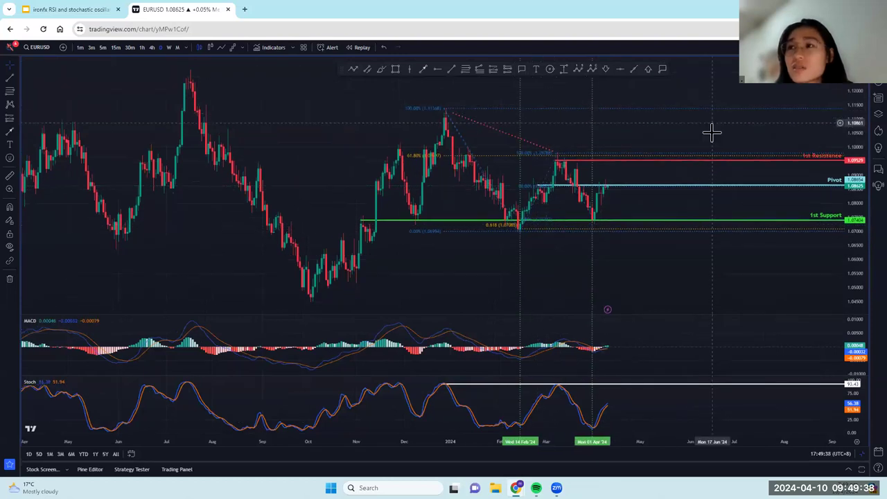
pyautogui.scroll(3, 580, 251)
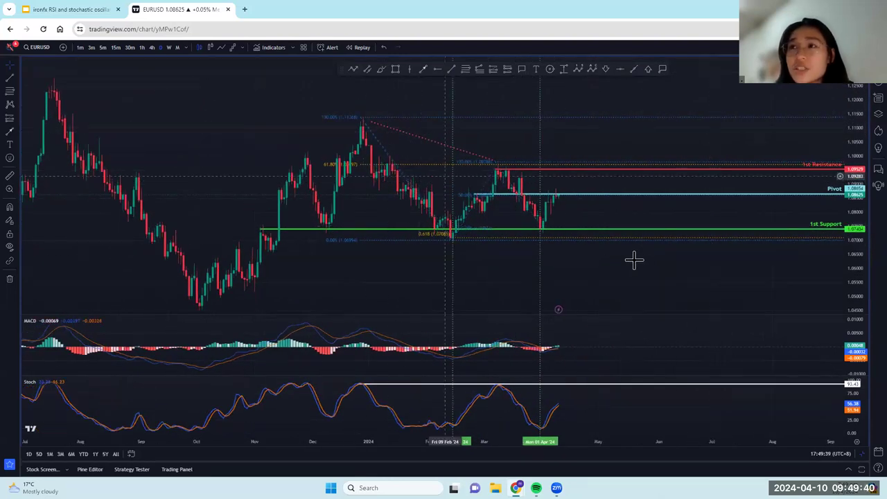
pyautogui.moveTo(644, 261); pyautogui.dragTo(712, 259)
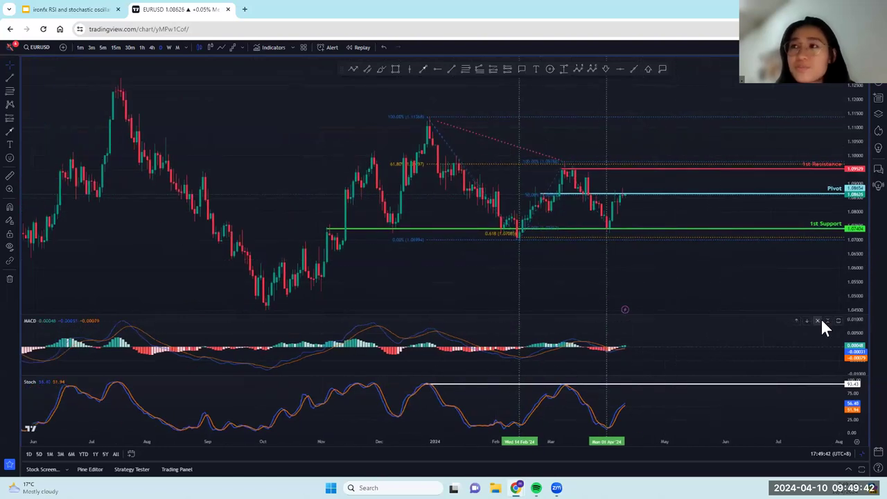
pyautogui.moveTo(757, 276); pyautogui.dragTo(584, 267)
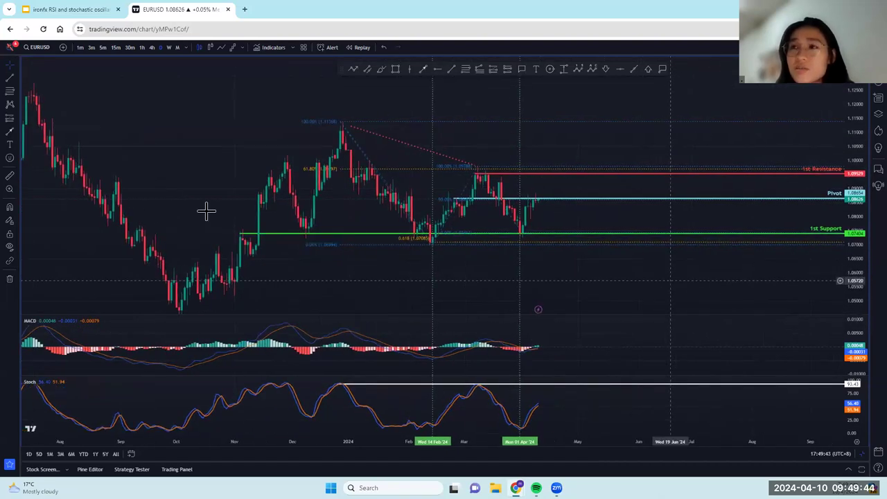
pyautogui.hscroll(3, 206, 210)
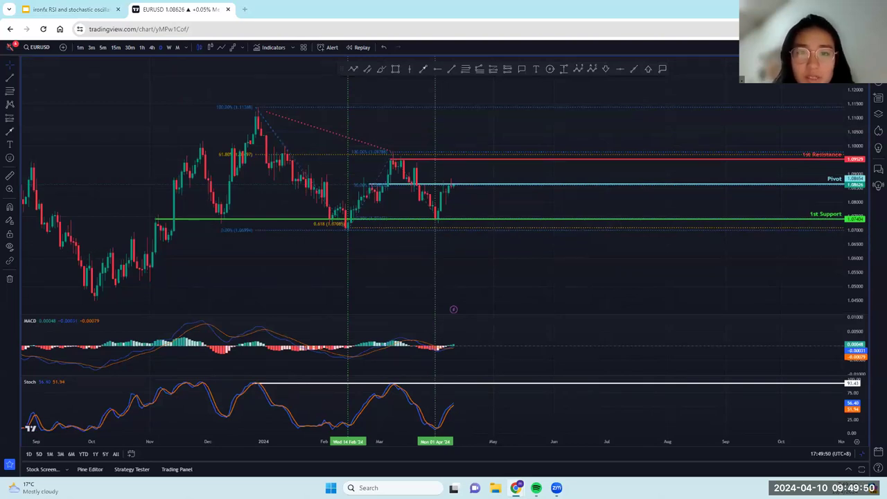
pyautogui.moveTo(356, 389); pyautogui.dragTo(567, 332)
pyautogui.scroll(-2, 153, 390)
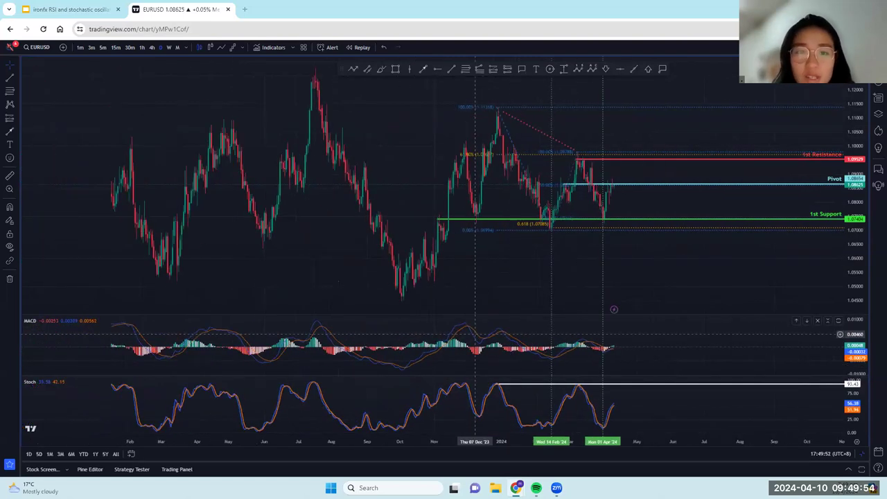
pyautogui.scroll(3, 575, 331)
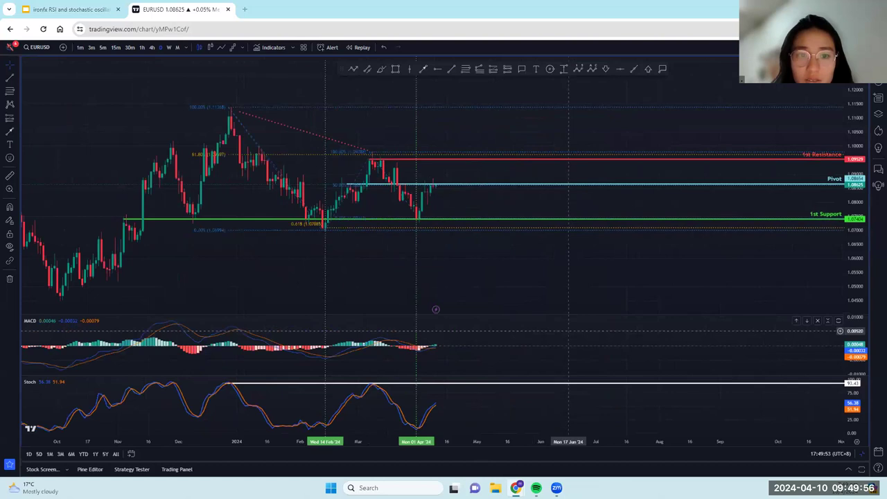